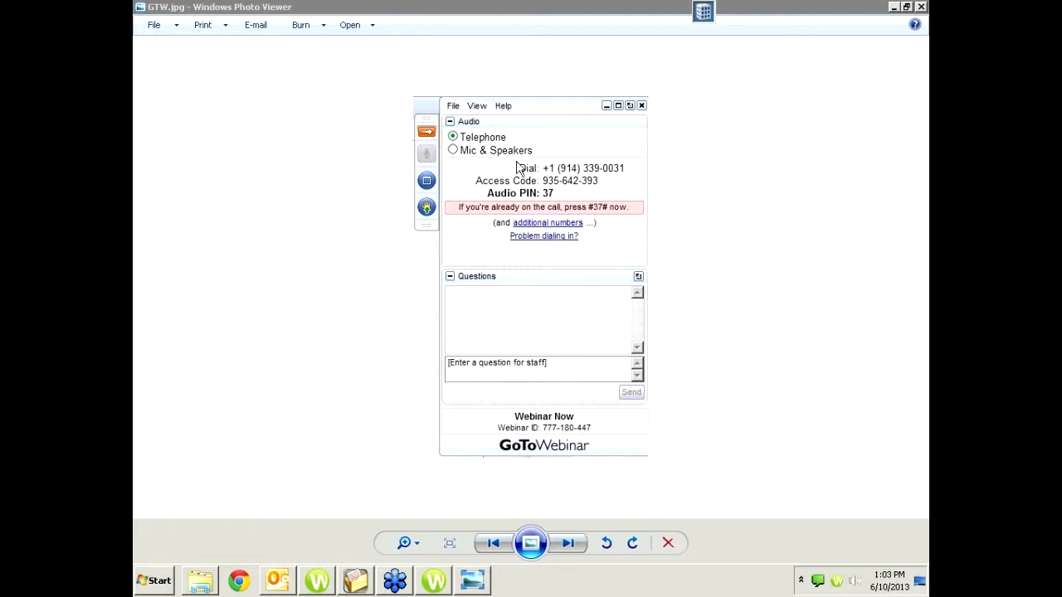
- Put away the GTW.jpg image and Docs folder windows and switch to Worldox GX3
{"action": "left_click", "coordinate": [551, 366]}
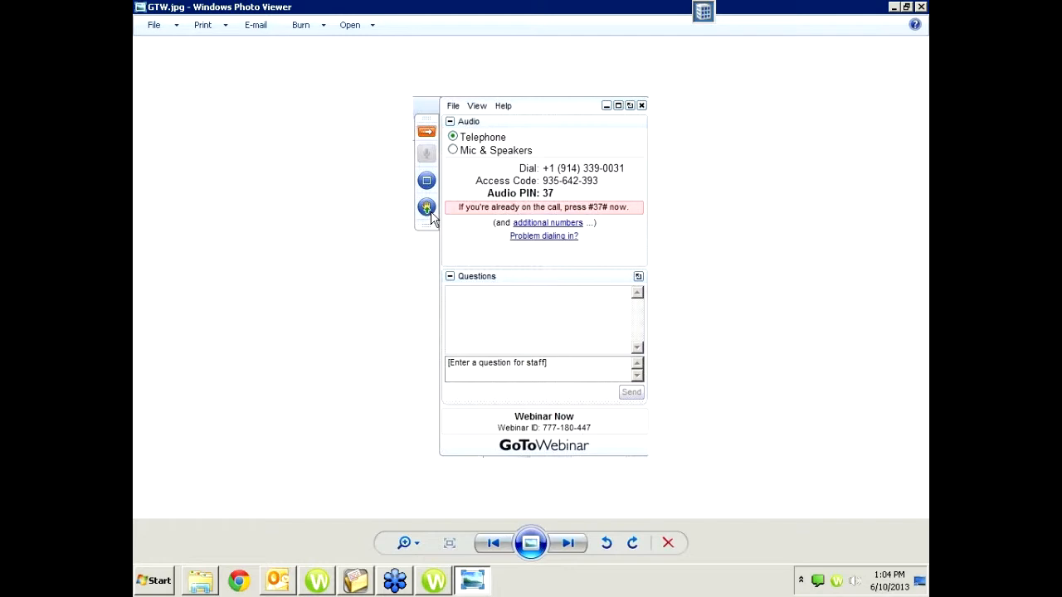
{"action": "left_click", "coordinate": [893, 6]}
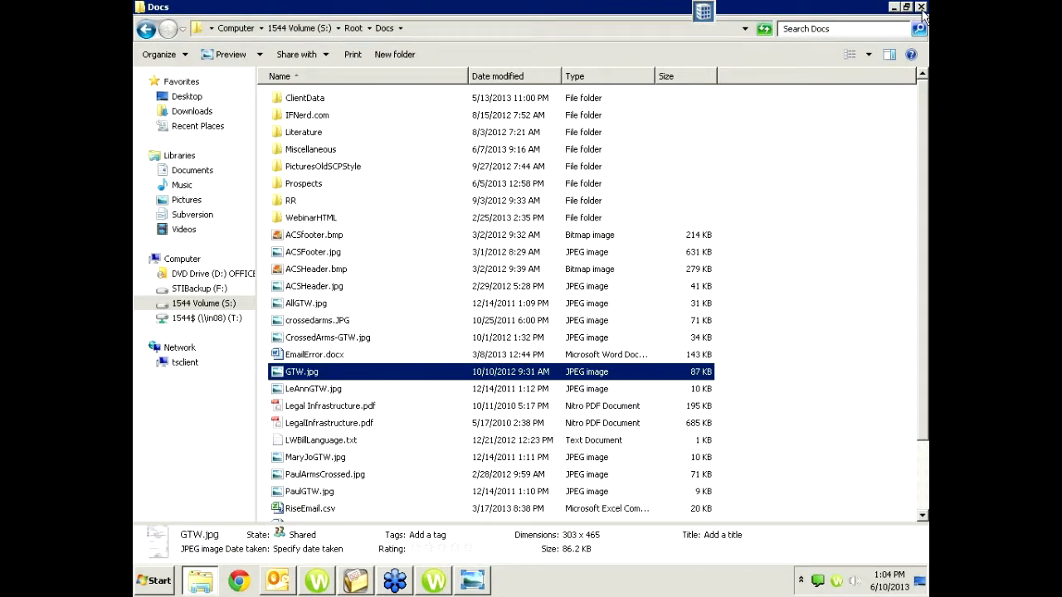
{"action": "left_click", "coordinate": [921, 7]}
{"action": "left_click", "coordinate": [431, 583]}
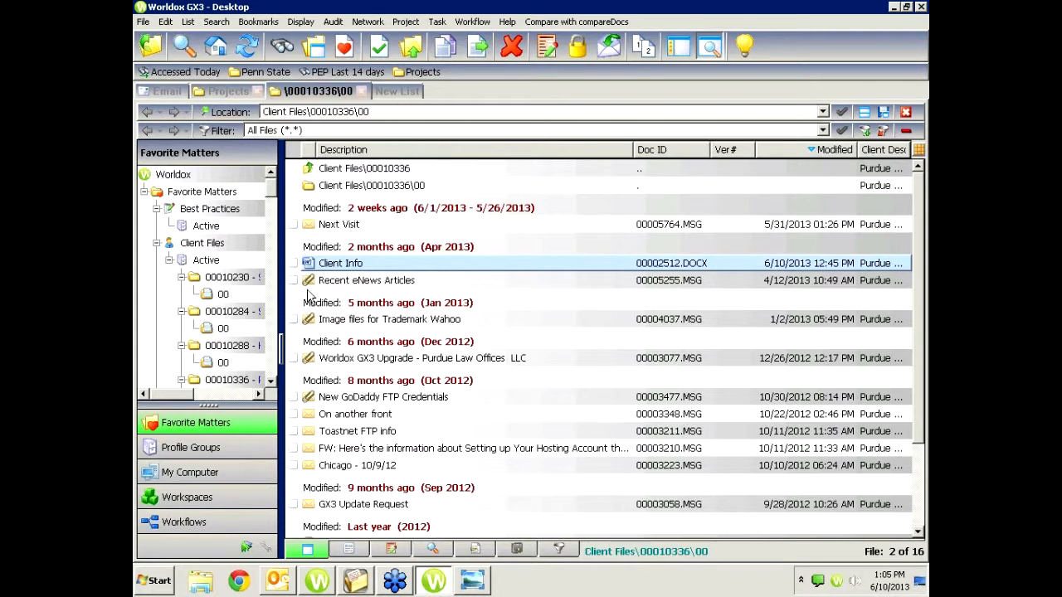
- Sort the Client Files\00010336\00 list by the file icon column and finally by Doc ID in descending order
{"action": "left_click", "coordinate": [308, 152]}
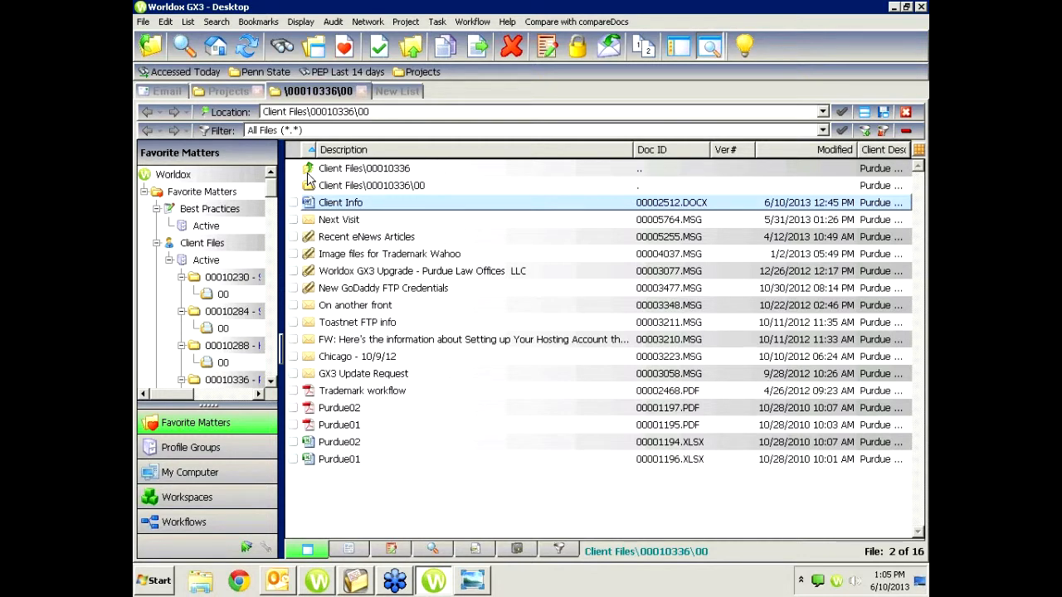
{"action": "left_click", "coordinate": [362, 153]}
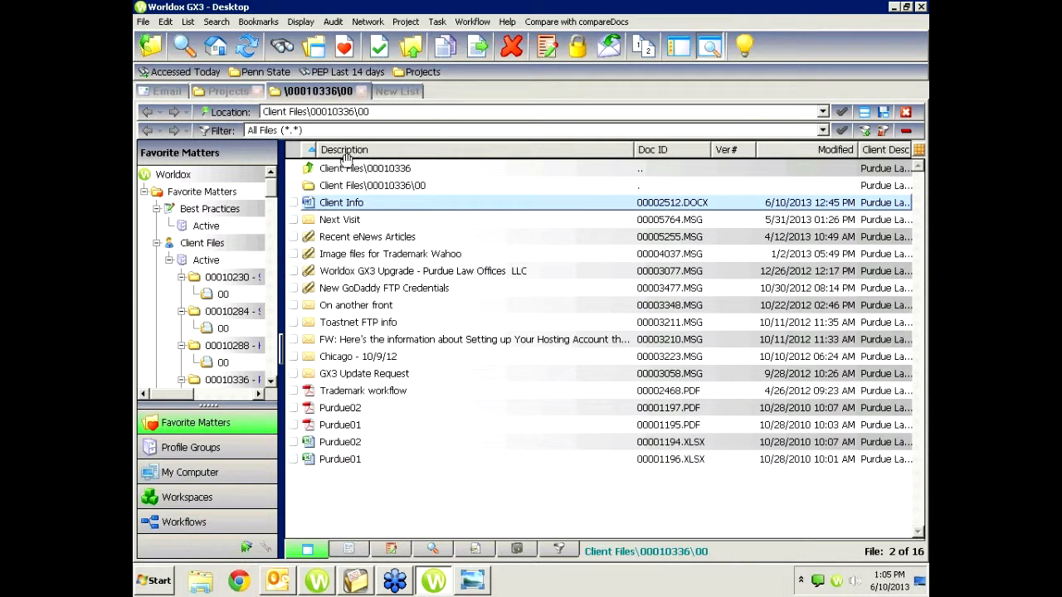
{"action": "left_click", "coordinate": [673, 151]}
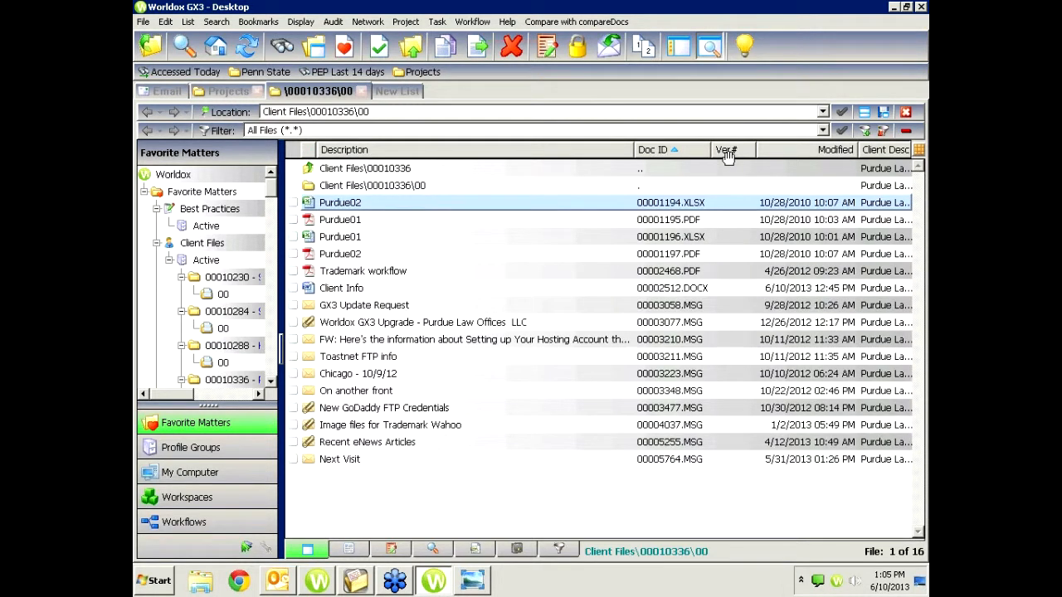
{"action": "left_click", "coordinate": [678, 152]}
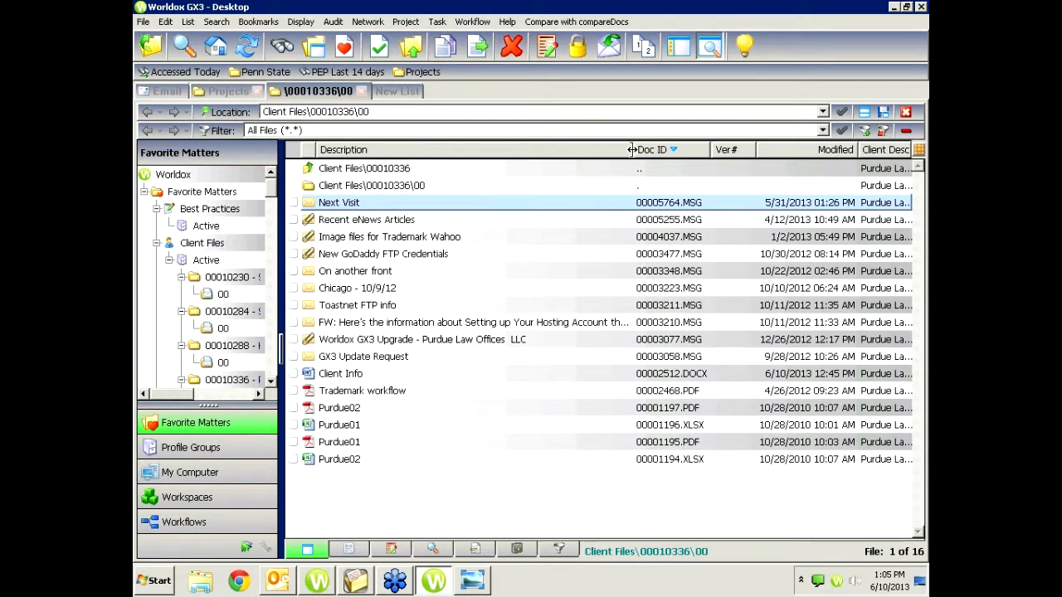
- Narrow the Description column and move the Doc ID column ahead of it, directly after the file icons
{"action": "left_click_drag", "start_coordinate": [619, 151], "coordinate": [529, 151]}
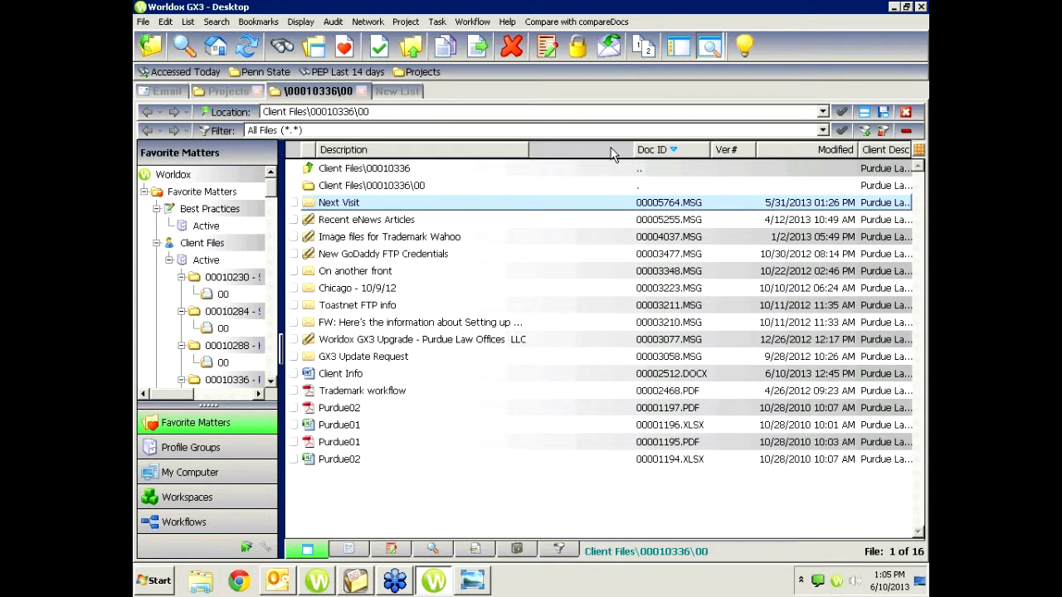
{"action": "left_click_drag", "start_coordinate": [663, 151], "coordinate": [570, 152]}
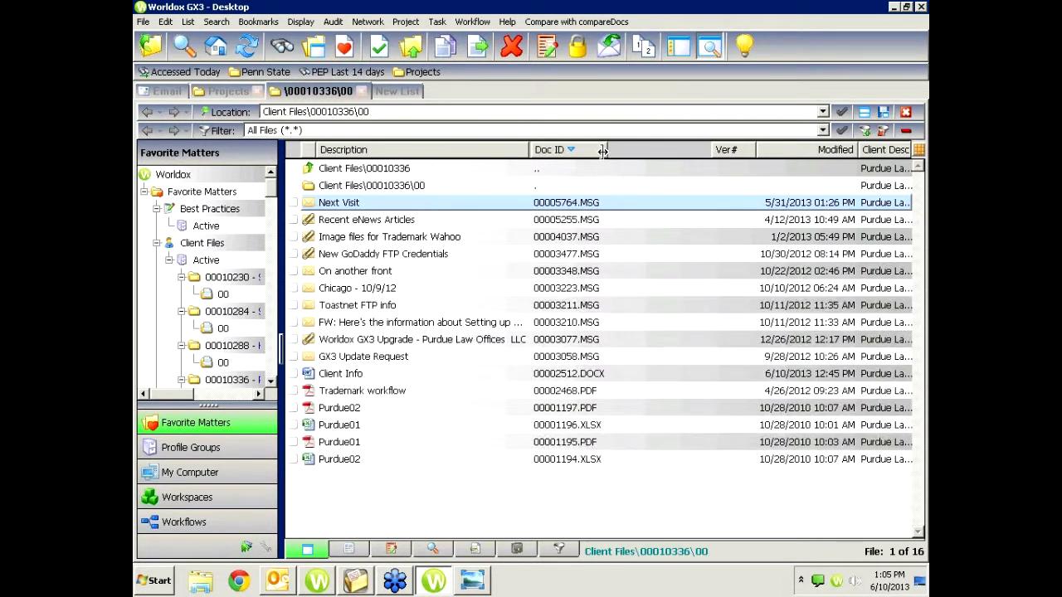
{"action": "left_click_drag", "start_coordinate": [573, 153], "coordinate": [352, 157]}
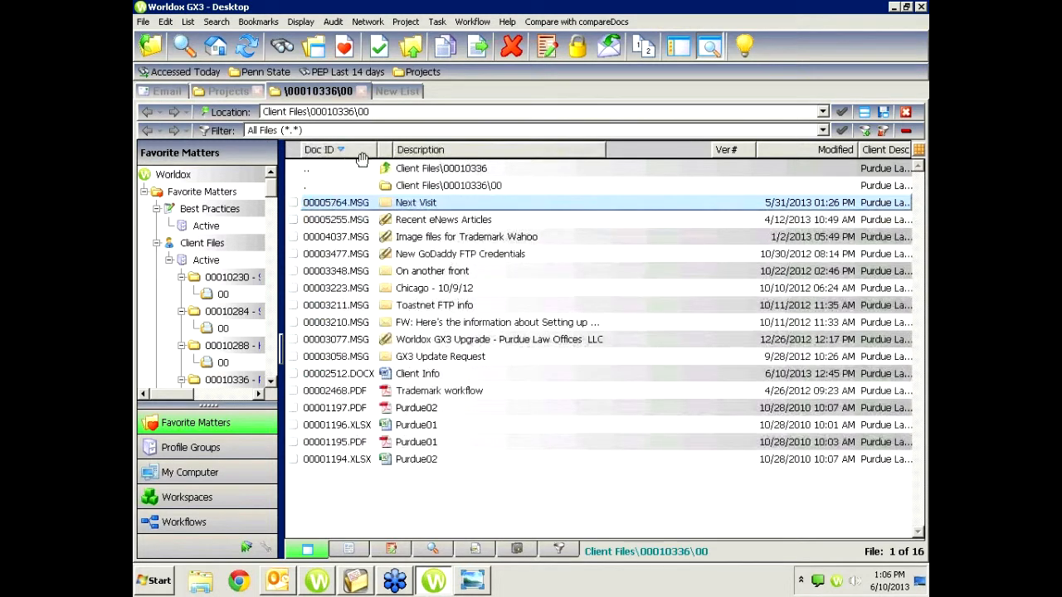
{"action": "mouse_move", "coordinate": [349, 158]}
{"action": "left_mouse_down"}
{"action": "mouse_move", "coordinate": [387, 157]}
{"action": "mouse_move", "coordinate": [330, 159]}
{"action": "left_mouse_up"}
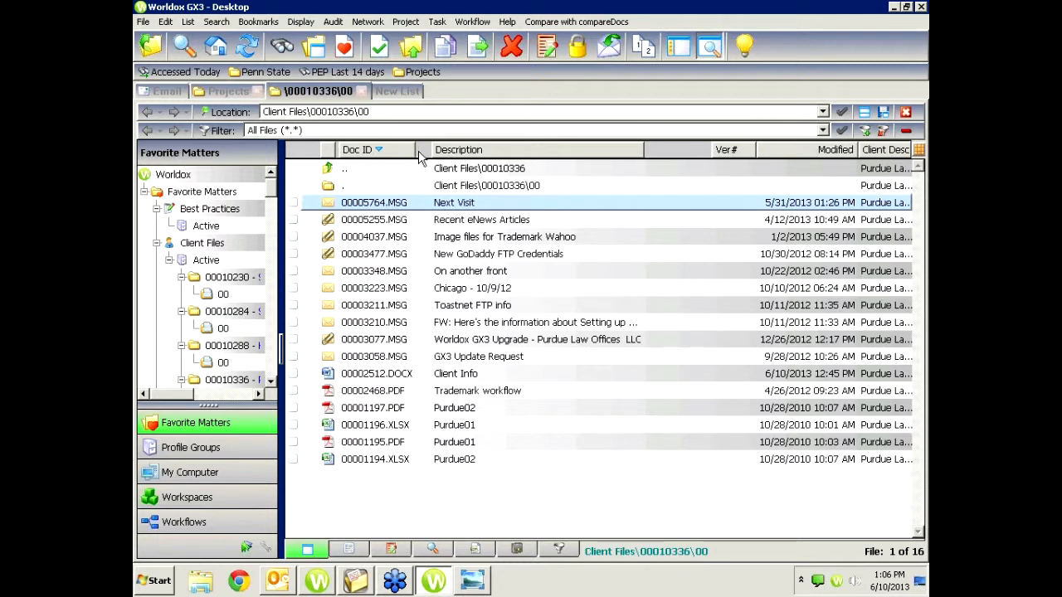
- Insert a Created date column into the file list and place it between the Ver# and Modified columns
{"action": "right_click", "coordinate": [674, 158]}
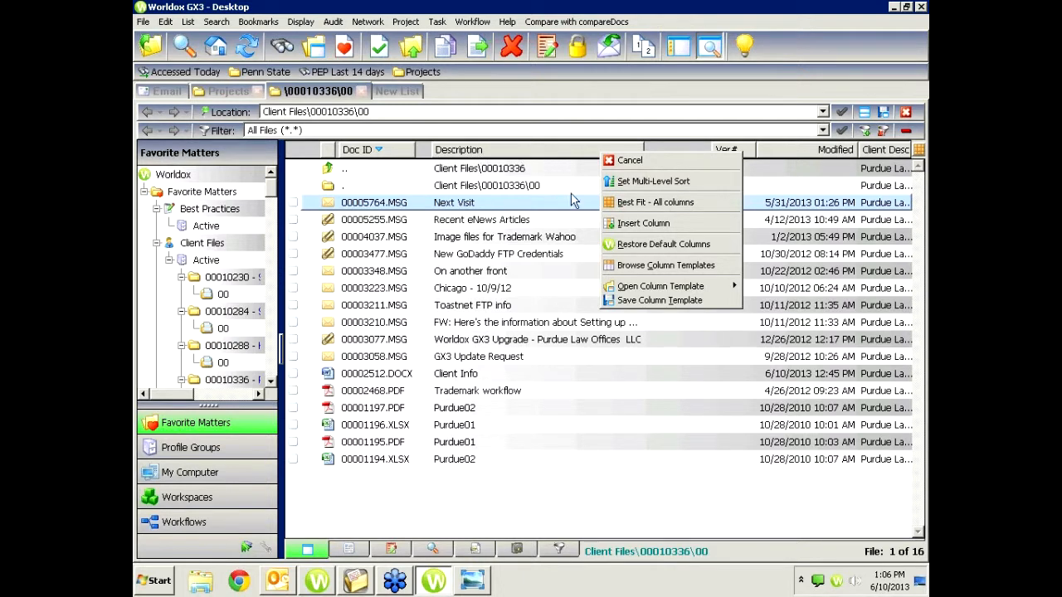
{"action": "left_click", "coordinate": [637, 231]}
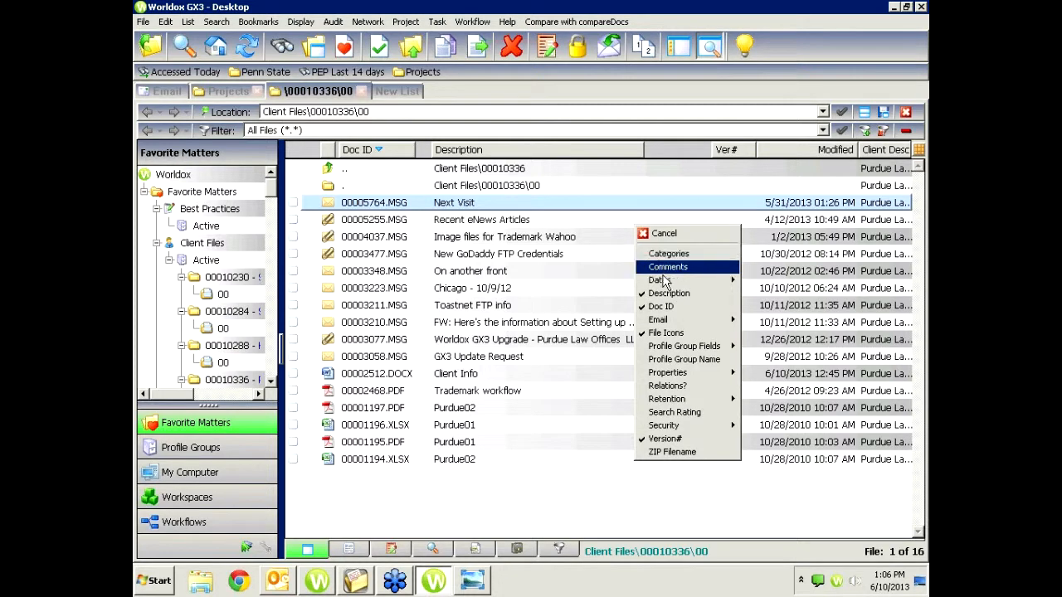
{"action": "mouse_move", "coordinate": [659, 287]}
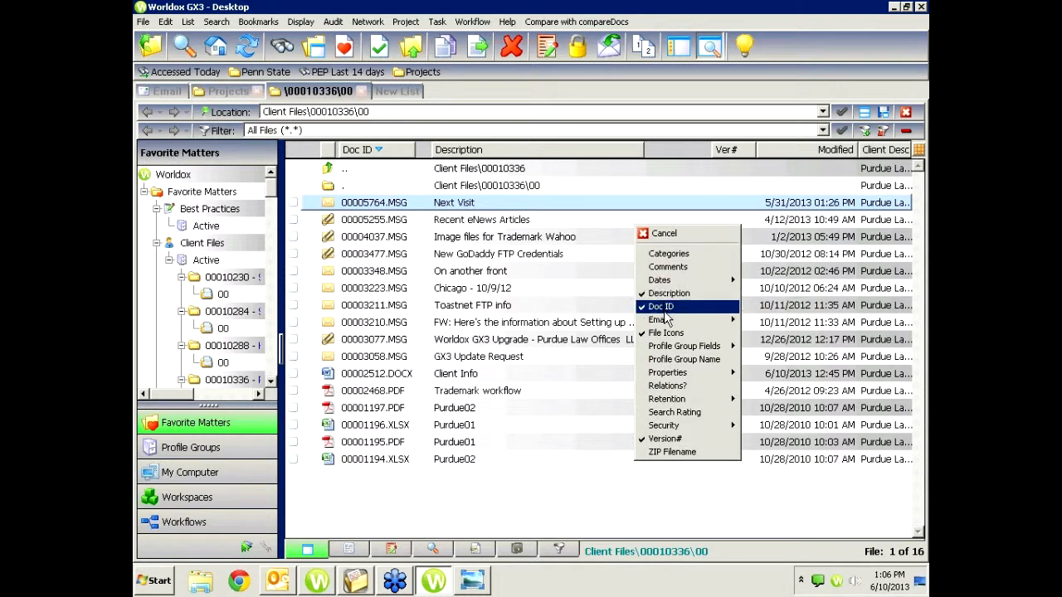
{"action": "mouse_move", "coordinate": [669, 355]}
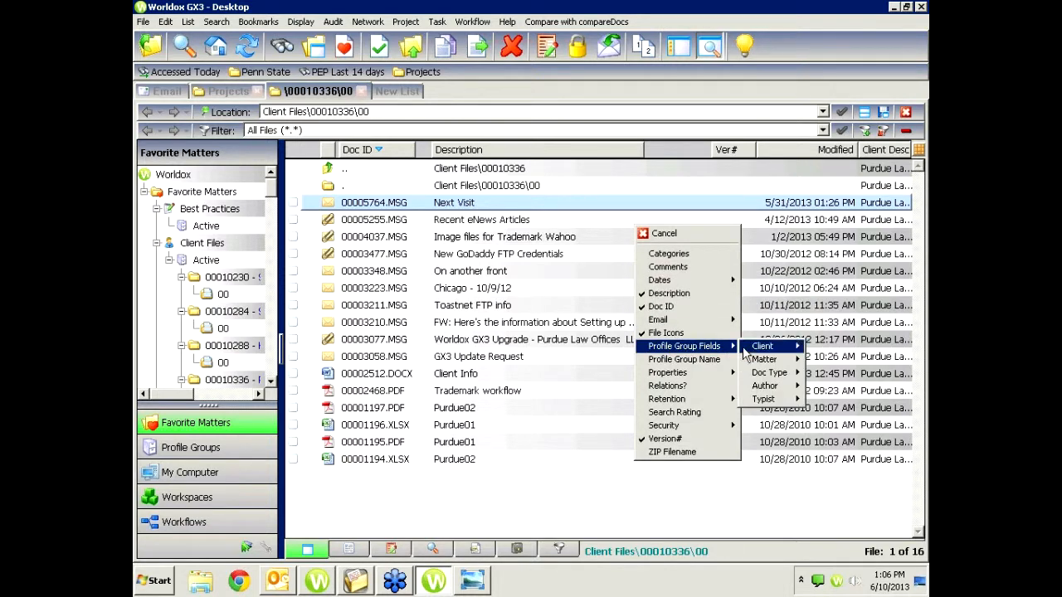
{"action": "mouse_move", "coordinate": [762, 353]}
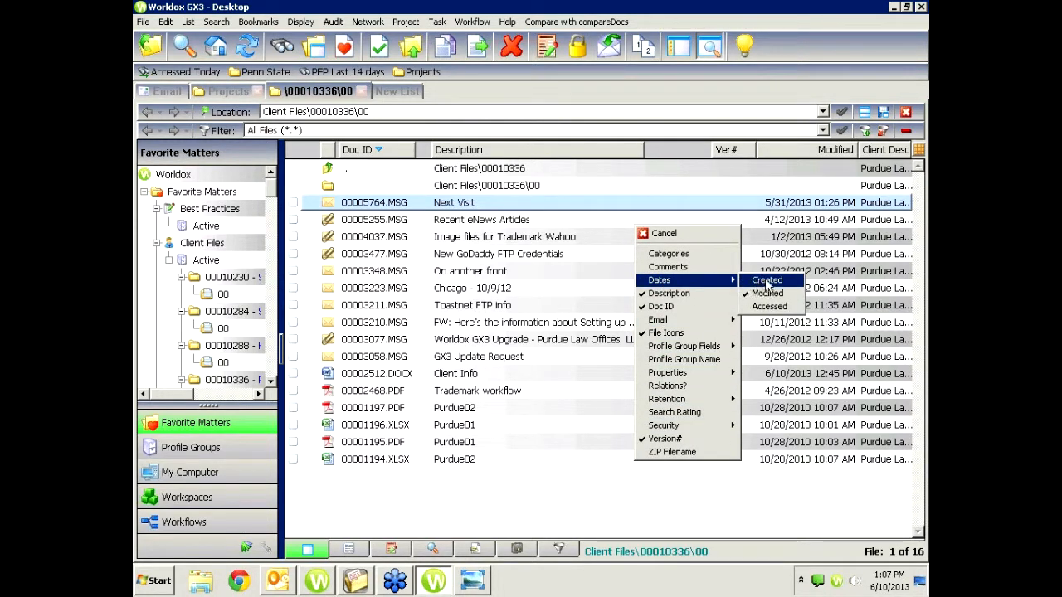
{"action": "left_click", "coordinate": [756, 282]}
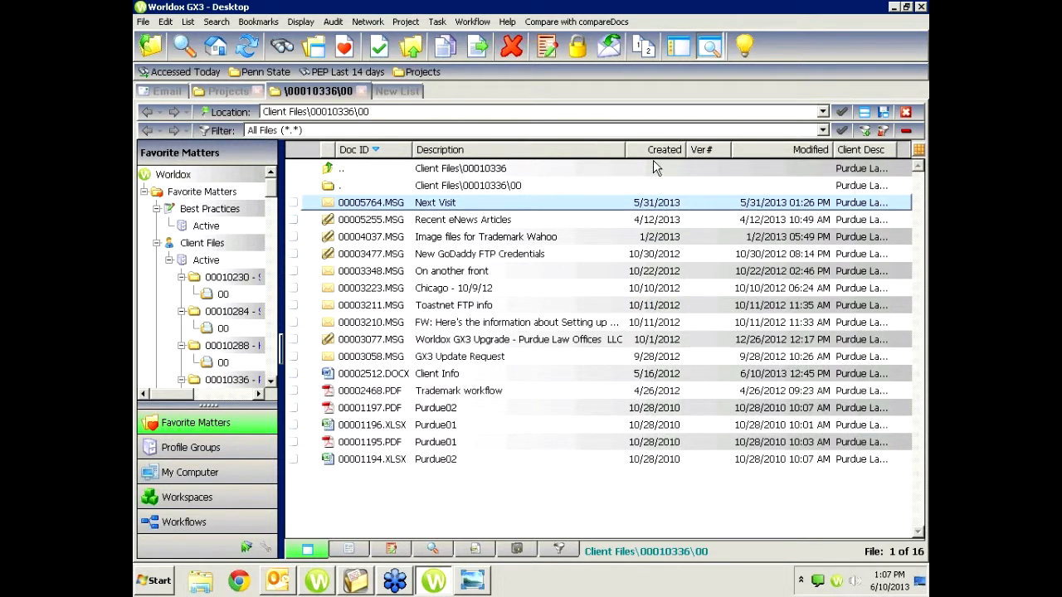
{"action": "mouse_move", "coordinate": [656, 154]}
{"action": "left_mouse_down"}
{"action": "mouse_move", "coordinate": [713, 154]}
{"action": "mouse_move", "coordinate": [661, 155]}
{"action": "left_mouse_up"}
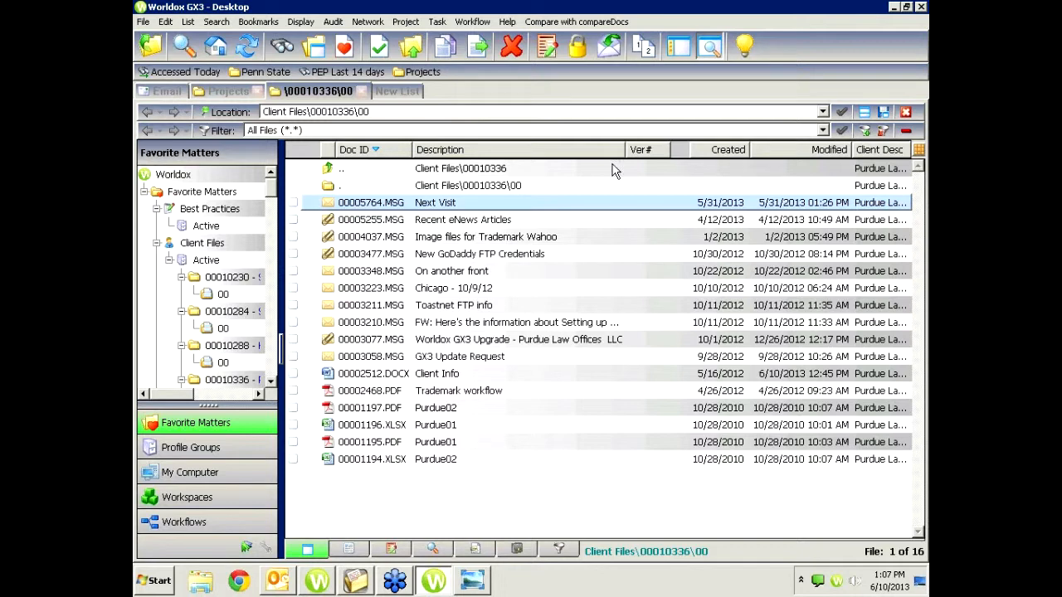
{"action": "right_click", "coordinate": [687, 152]}
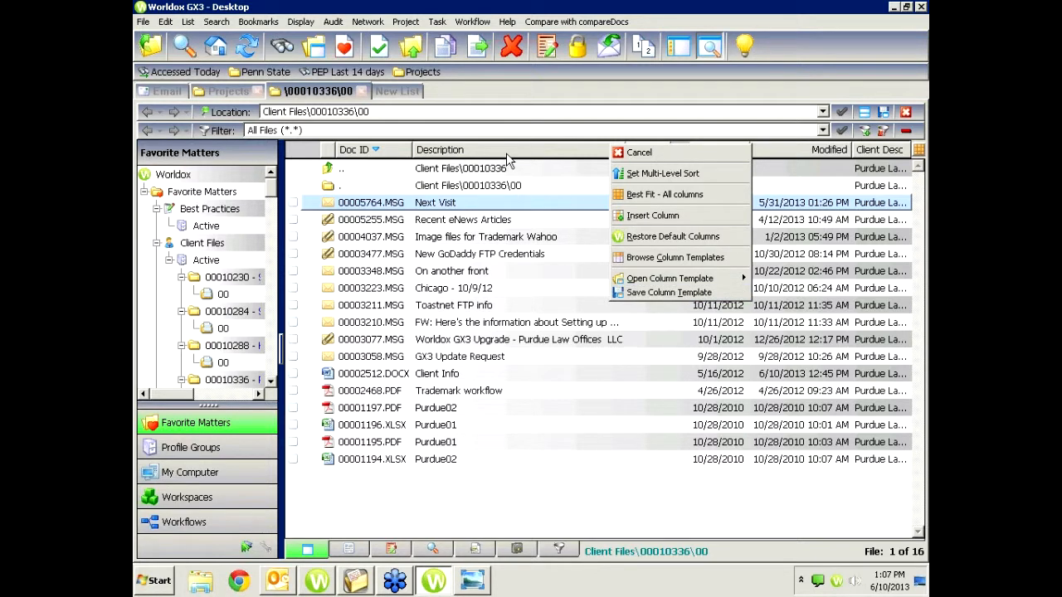
{"action": "left_click", "coordinate": [682, 152]}
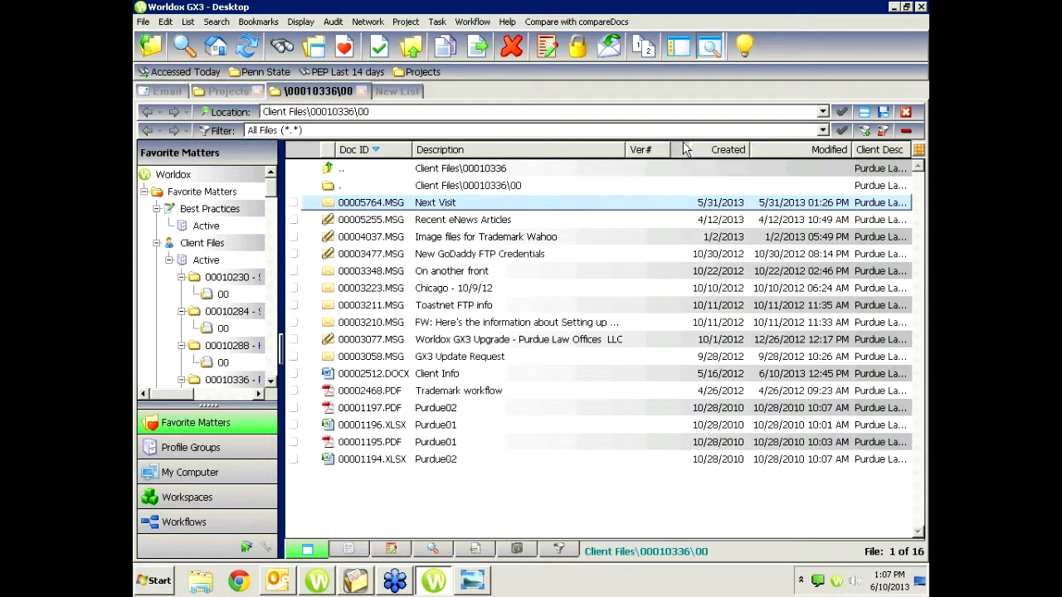
{"action": "right_click", "coordinate": [684, 149]}
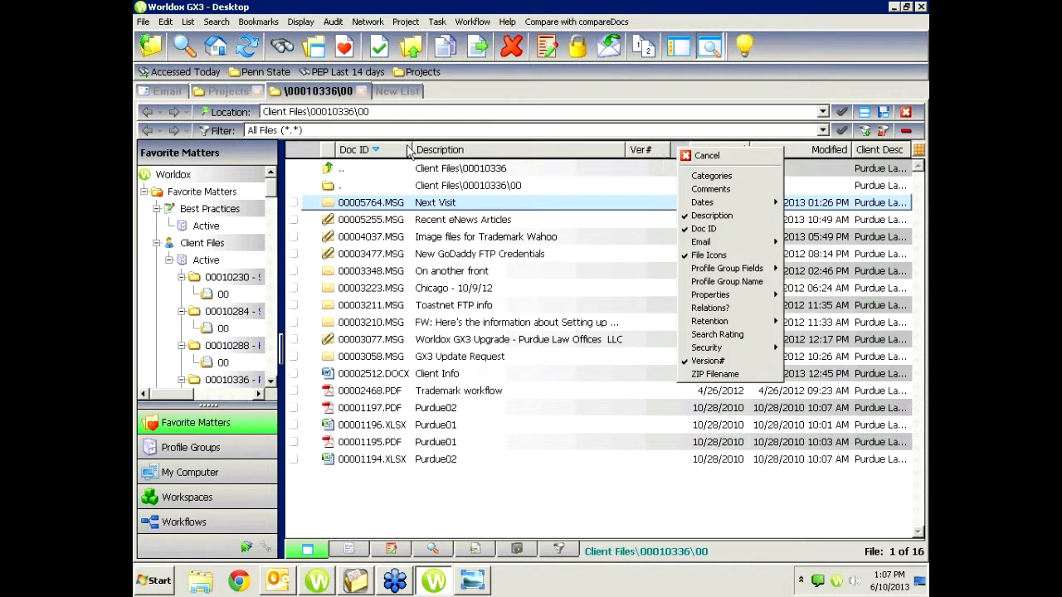
{"action": "left_click", "coordinate": [365, 166]}
{"action": "right_click", "coordinate": [315, 155]}
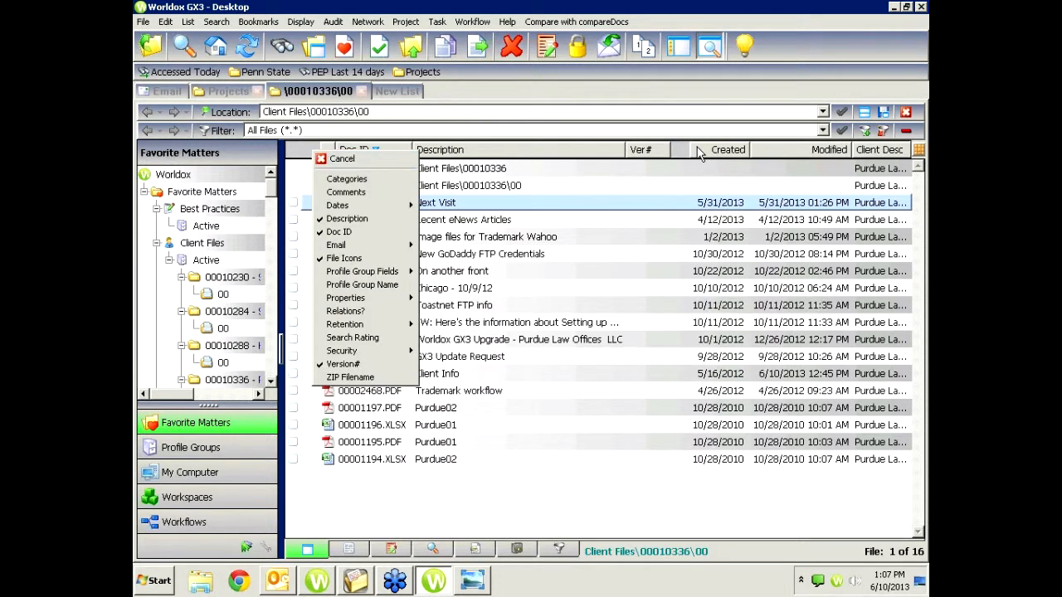
- Try saving the window style for more list types, including Favorite Files, Relations List, Salvage Bin and Search Results, and cancel the dialog
{"action": "left_click", "coordinate": [886, 114]}
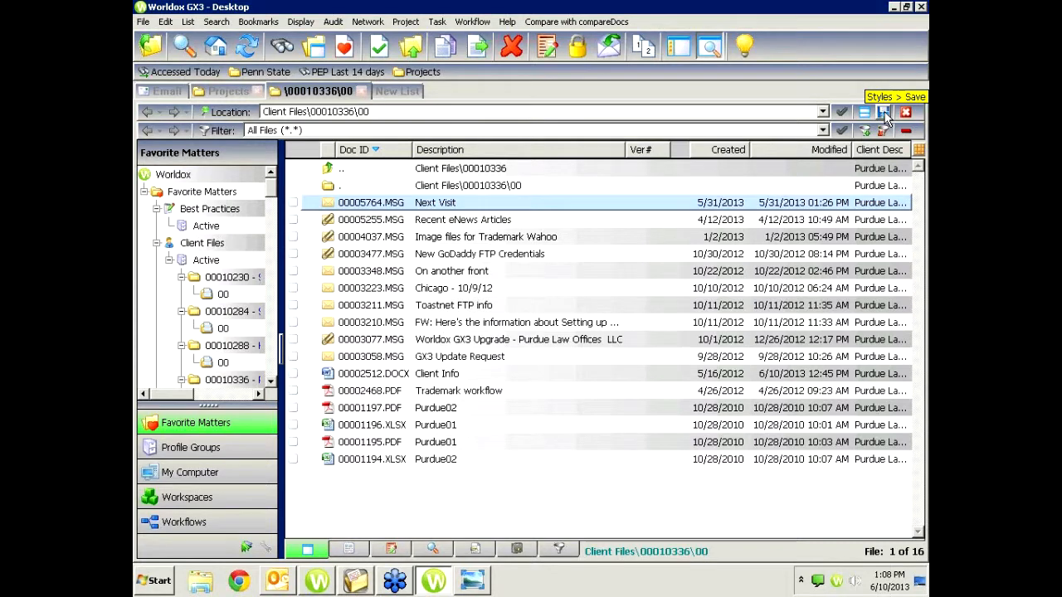
{"action": "left_click", "coordinate": [883, 112]}
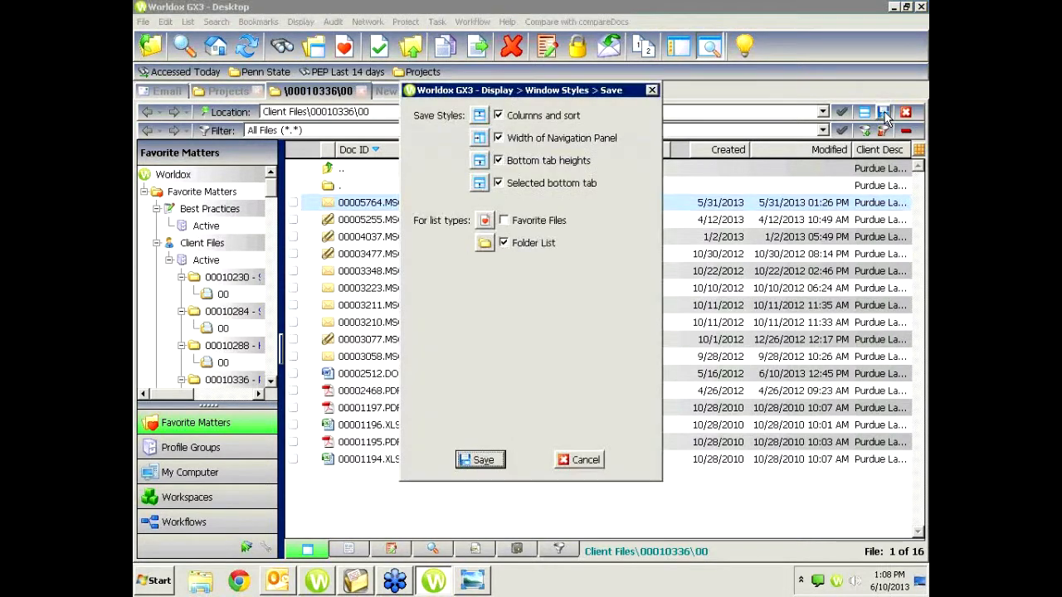
{"action": "left_click", "coordinate": [497, 183]}
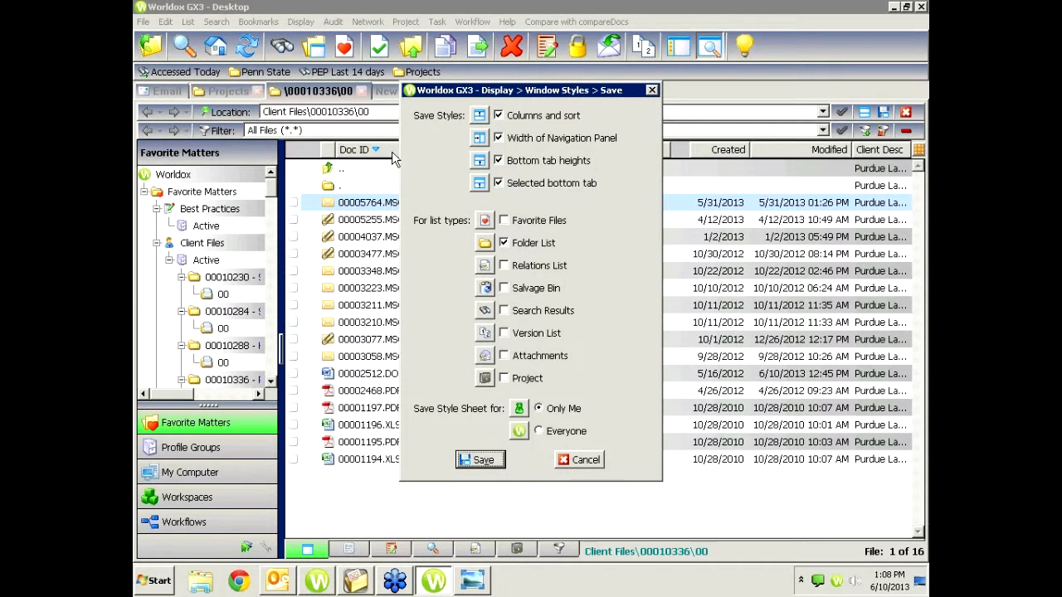
{"action": "left_click", "coordinate": [505, 222]}
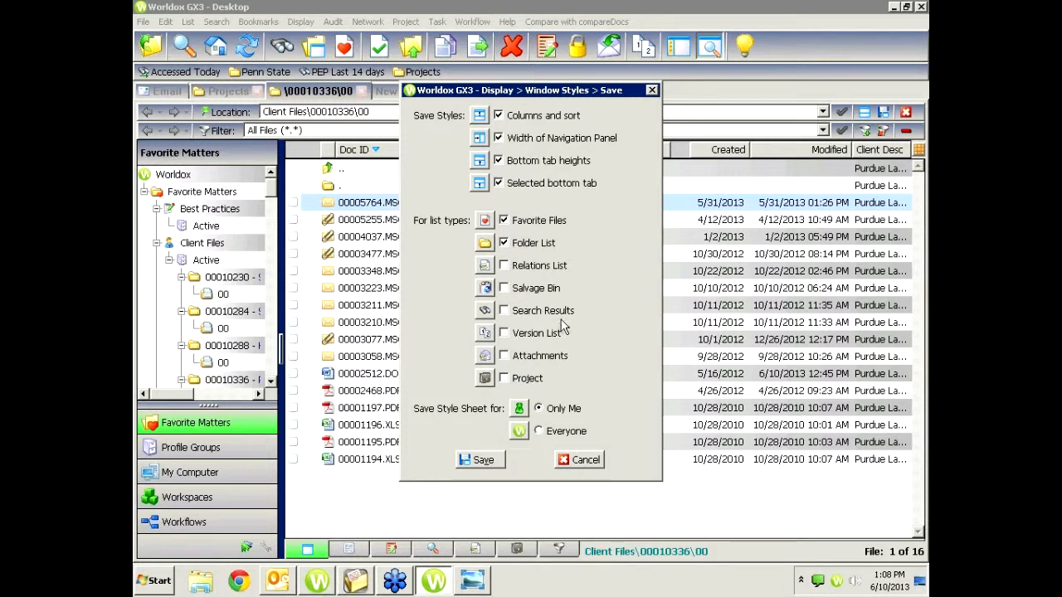
{"action": "left_click", "coordinate": [504, 265]}
{"action": "left_click", "coordinate": [504, 288]}
{"action": "left_click", "coordinate": [503, 310]}
{"action": "left_click", "coordinate": [504, 355]}
{"action": "left_click", "coordinate": [505, 380]}
{"action": "left_click", "coordinate": [757, 82]}
{"action": "left_click", "coordinate": [583, 460]}
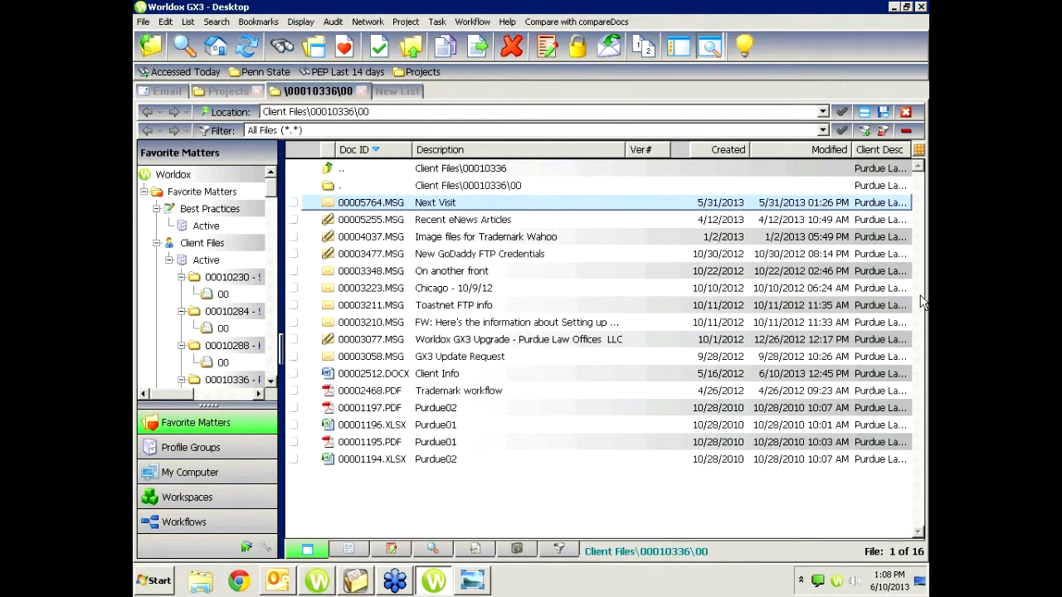
- Remove the Ver# column from the file list
{"action": "right_click", "coordinate": [655, 157]}
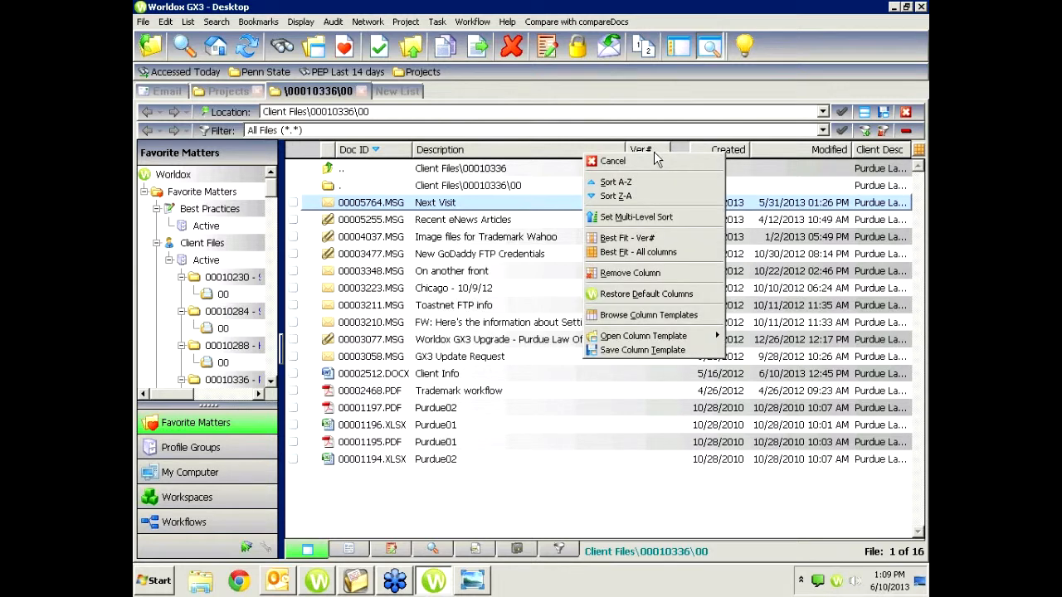
{"action": "left_click", "coordinate": [614, 276]}
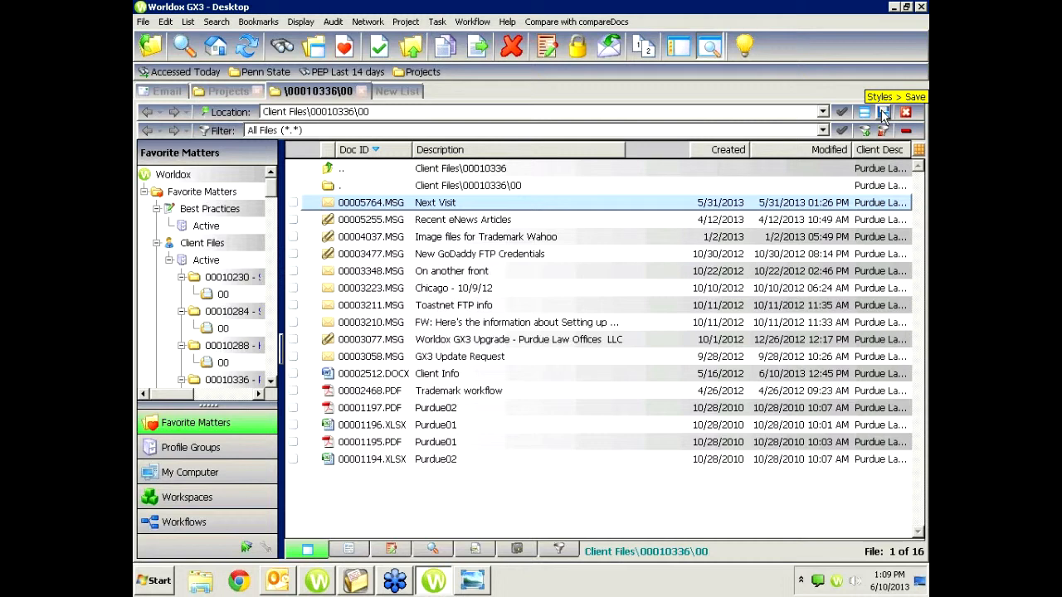
- Review the Window Styles display commands and close the Client Files\00010336\00 list
{"action": "left_click", "coordinate": [183, 25]}
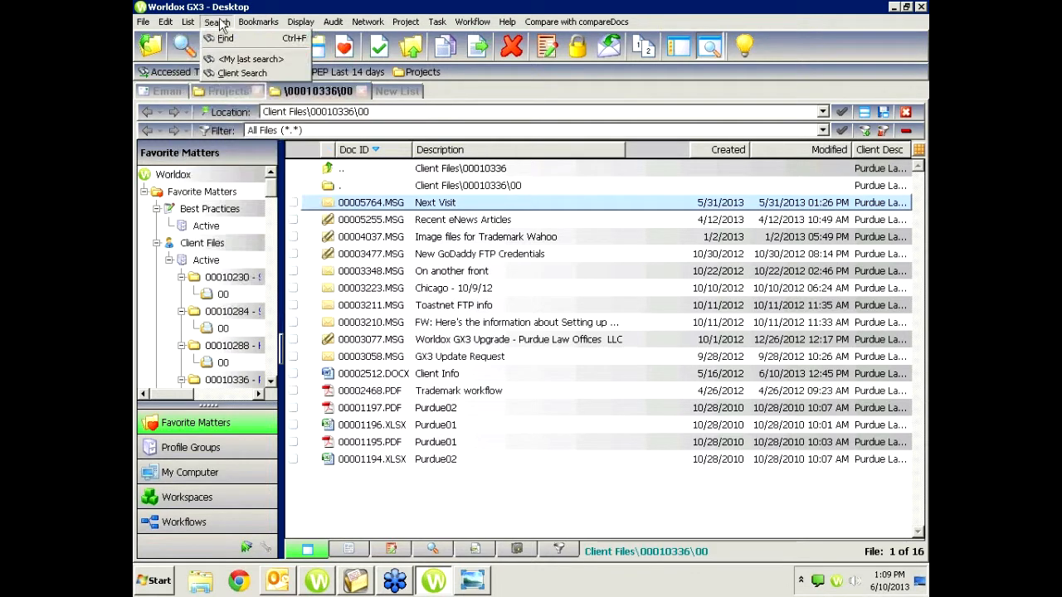
{"action": "mouse_move", "coordinate": [280, 24]}
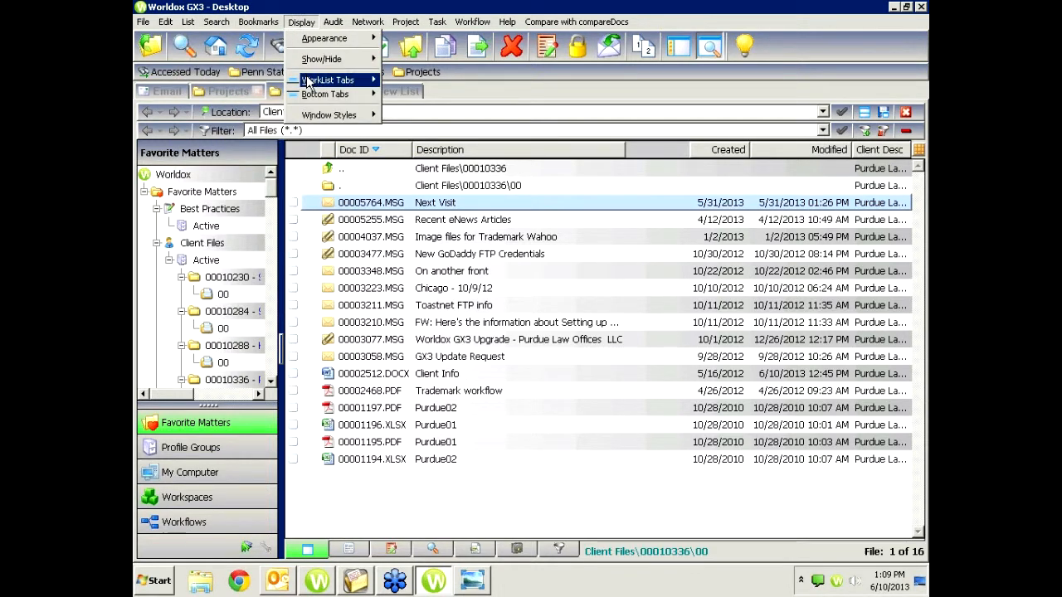
{"action": "mouse_move", "coordinate": [319, 118]}
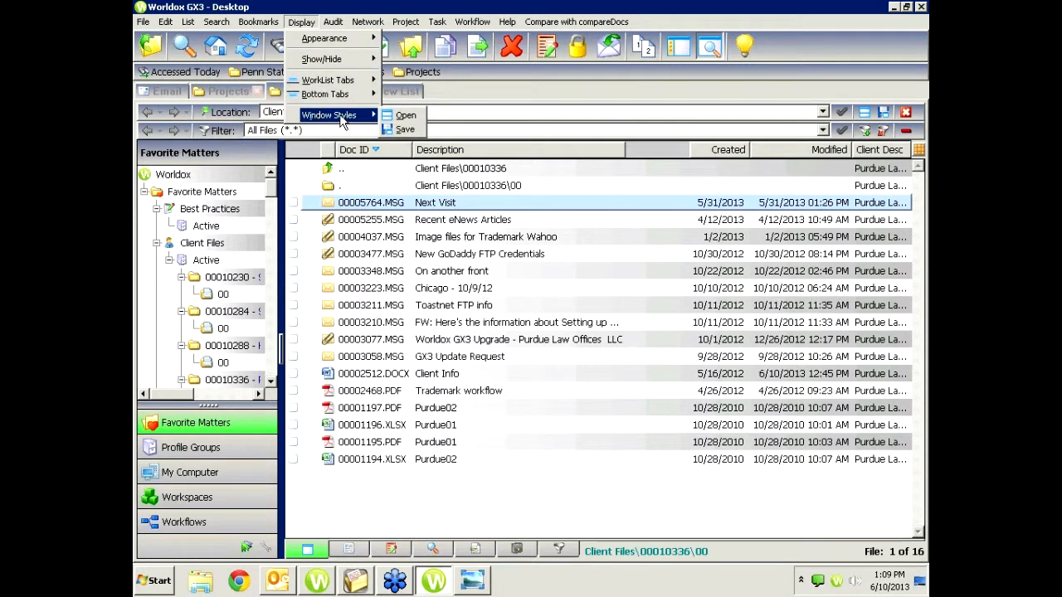
{"action": "left_click", "coordinate": [886, 110]}
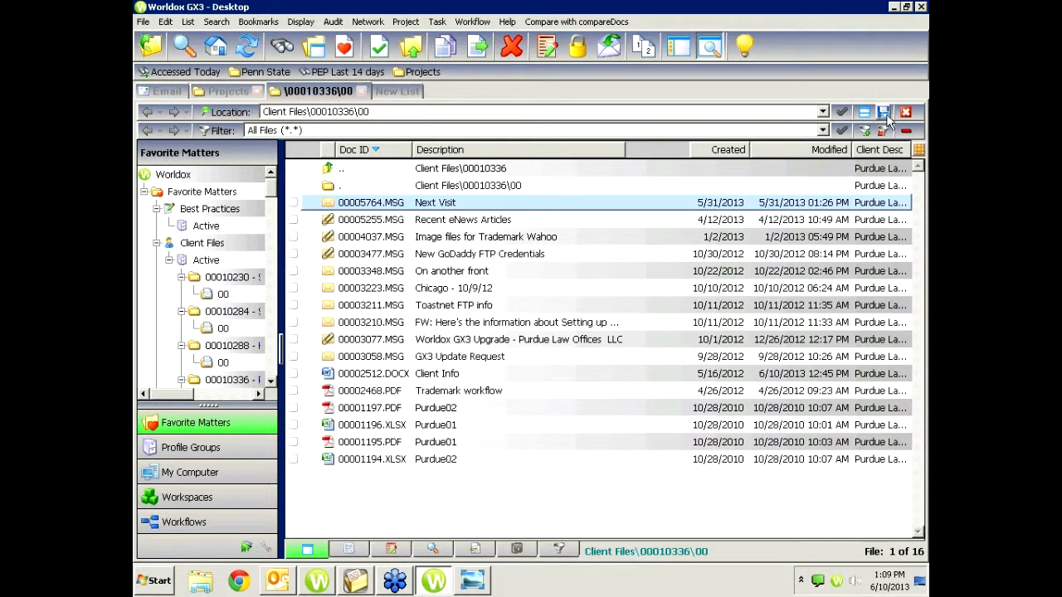
{"action": "left_click", "coordinate": [905, 112]}
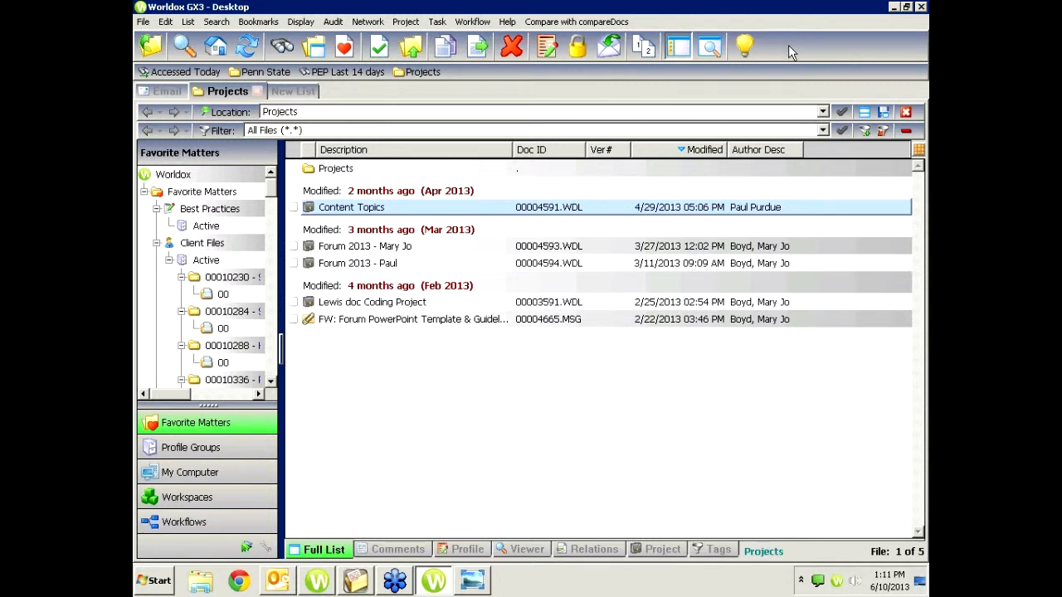
- Review the toolbar customization commands for the empty toolbar area and for the light bulb button
{"action": "right_click", "coordinate": [786, 47]}
{"action": "mouse_move", "coordinate": [809, 74]}
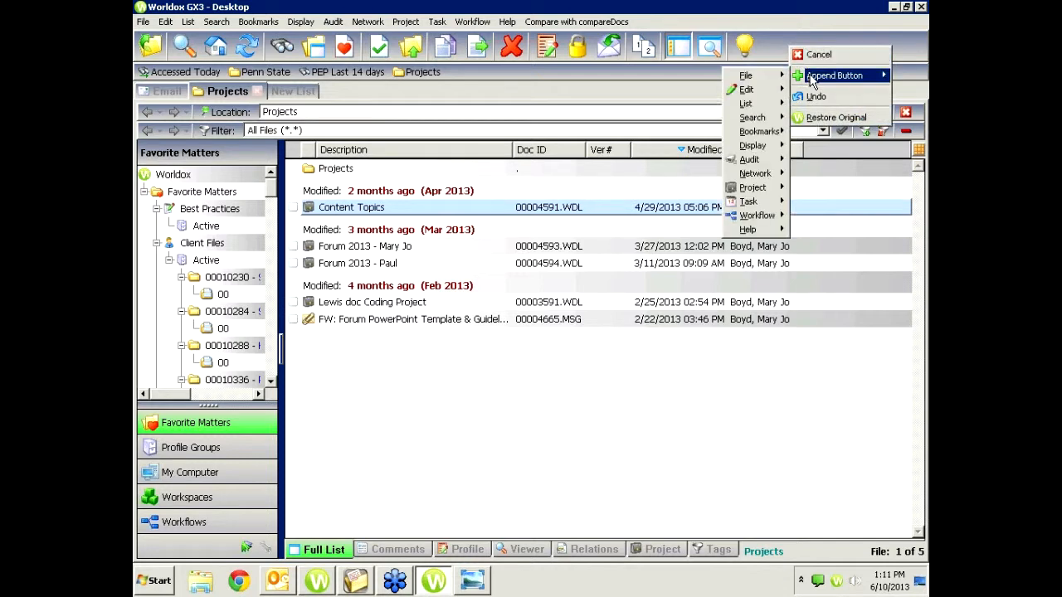
{"action": "right_click", "coordinate": [751, 53]}
{"action": "right_click", "coordinate": [751, 52]}
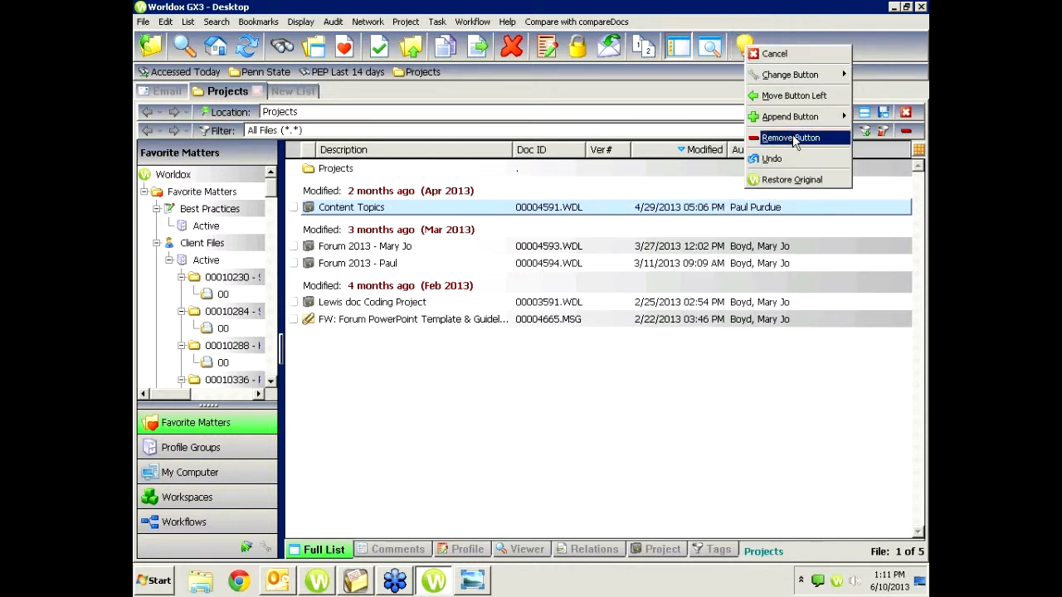
{"action": "left_click", "coordinate": [877, 49]}
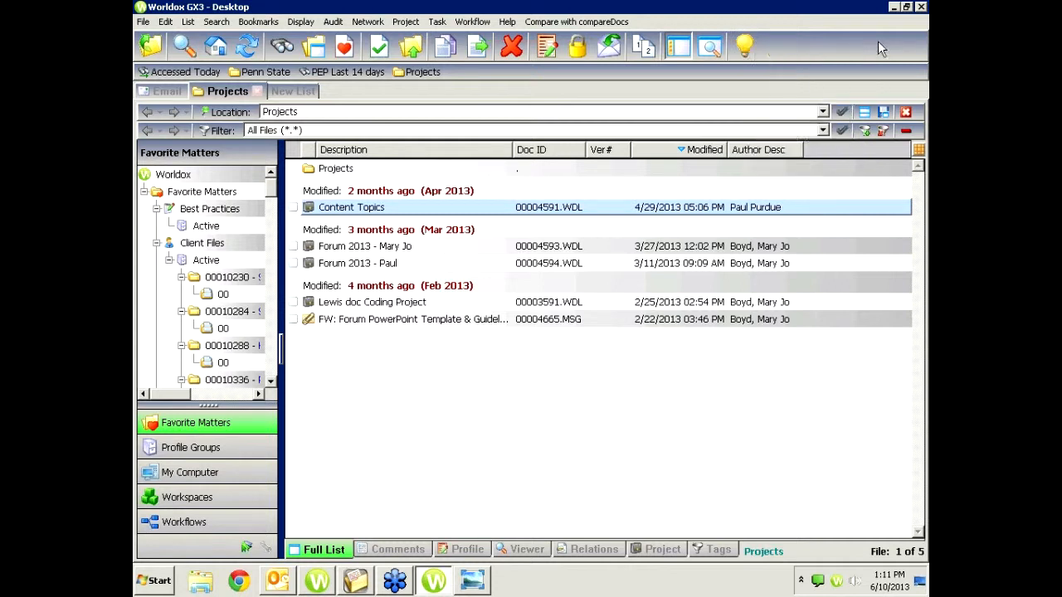
- Remove the light bulb button from the toolbar
{"action": "right_click", "coordinate": [745, 48]}
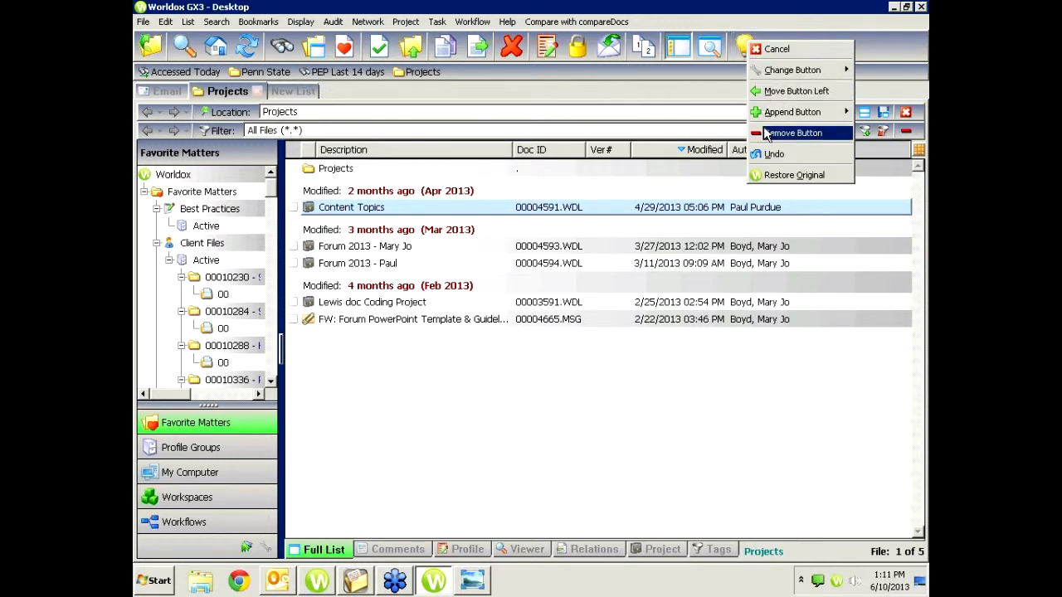
{"action": "left_click", "coordinate": [893, 33]}
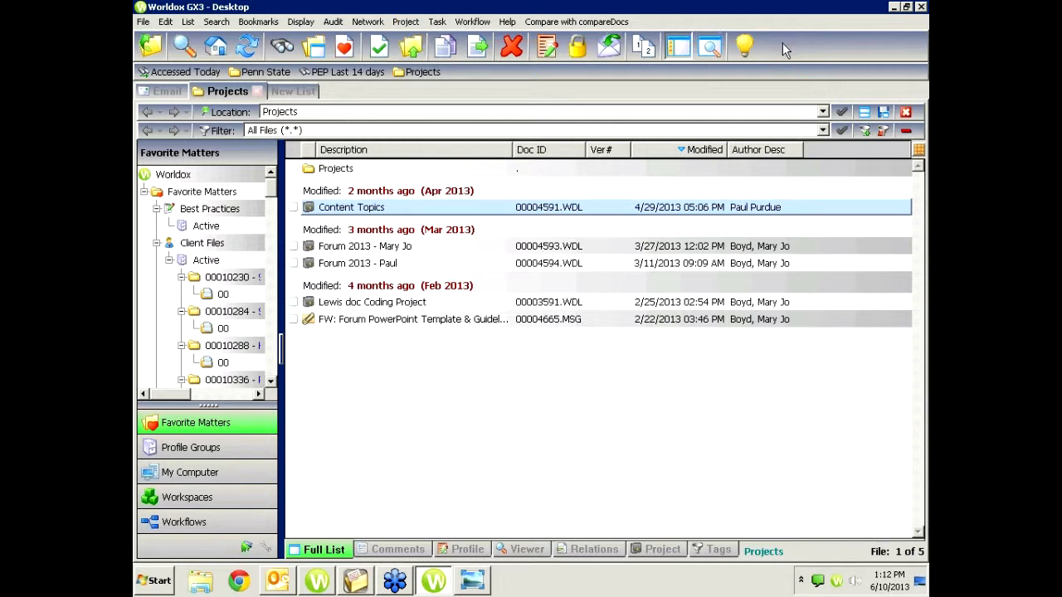
{"action": "right_click", "coordinate": [747, 53]}
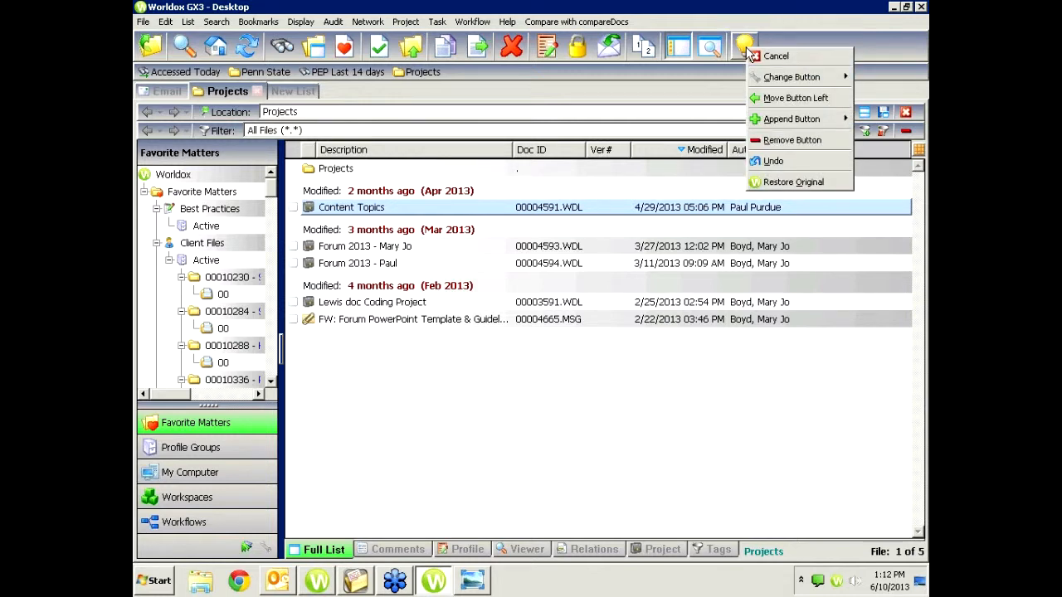
{"action": "left_click", "coordinate": [774, 139]}
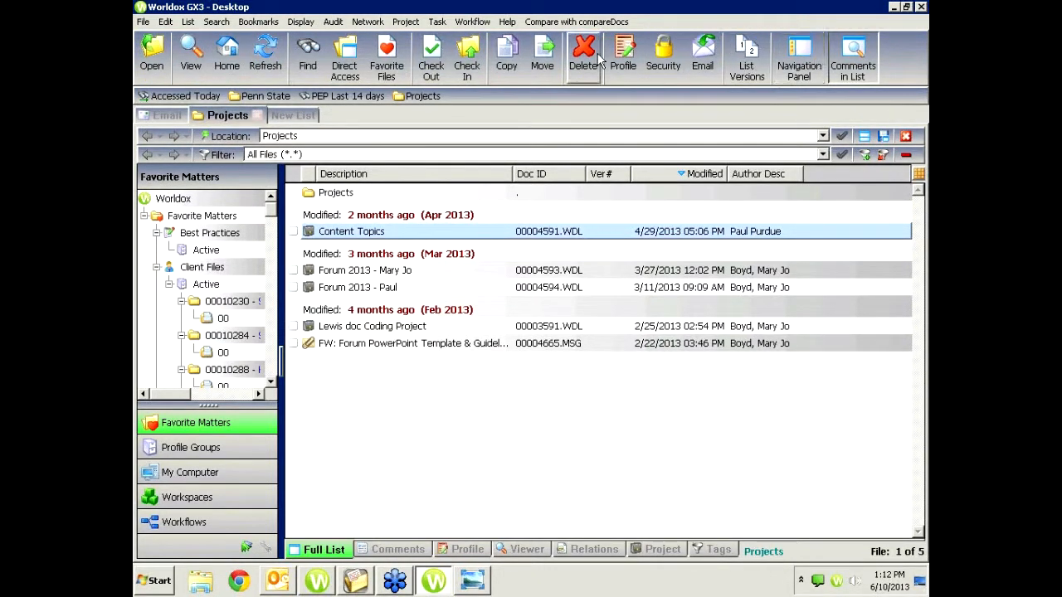
- Examine the Menu Buttons font settings through the Comments in List button's change options and close them without making changes
{"action": "right_click", "coordinate": [899, 63]}
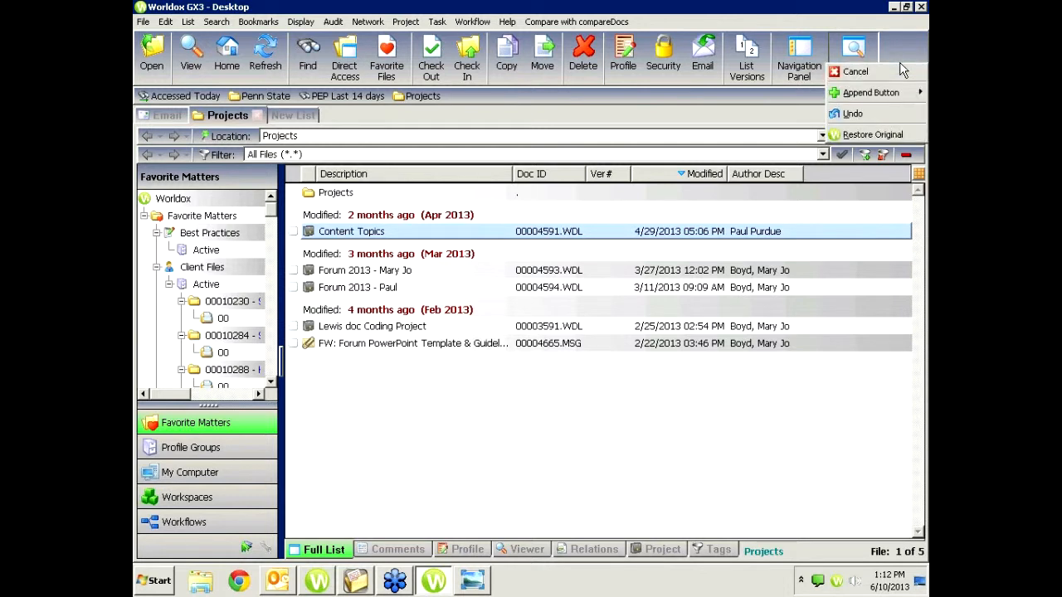
{"action": "right_click", "coordinate": [858, 54]}
{"action": "mouse_move", "coordinate": [865, 86]}
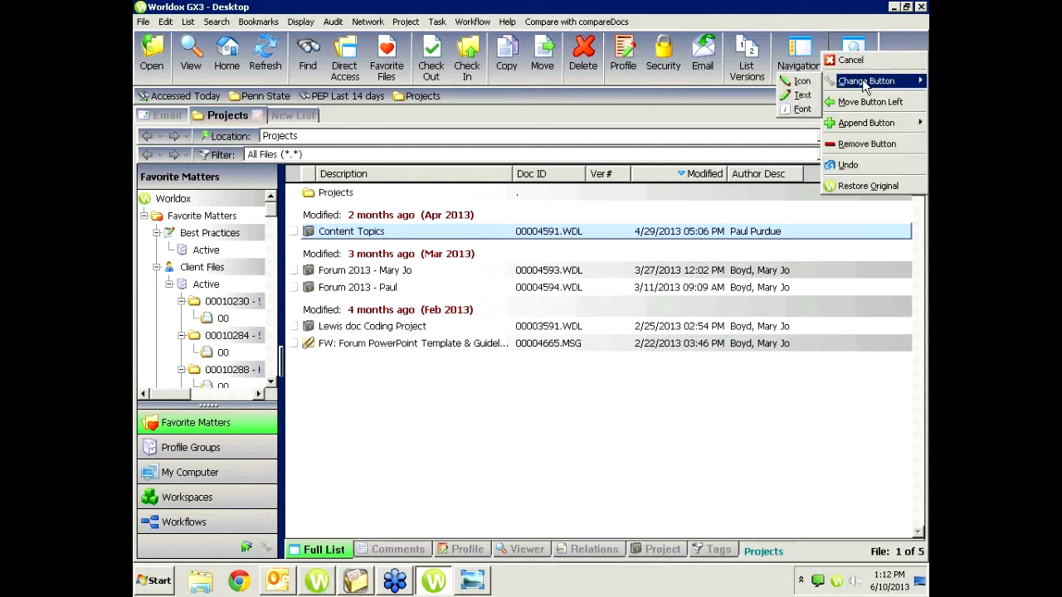
{"action": "left_click", "coordinate": [802, 111]}
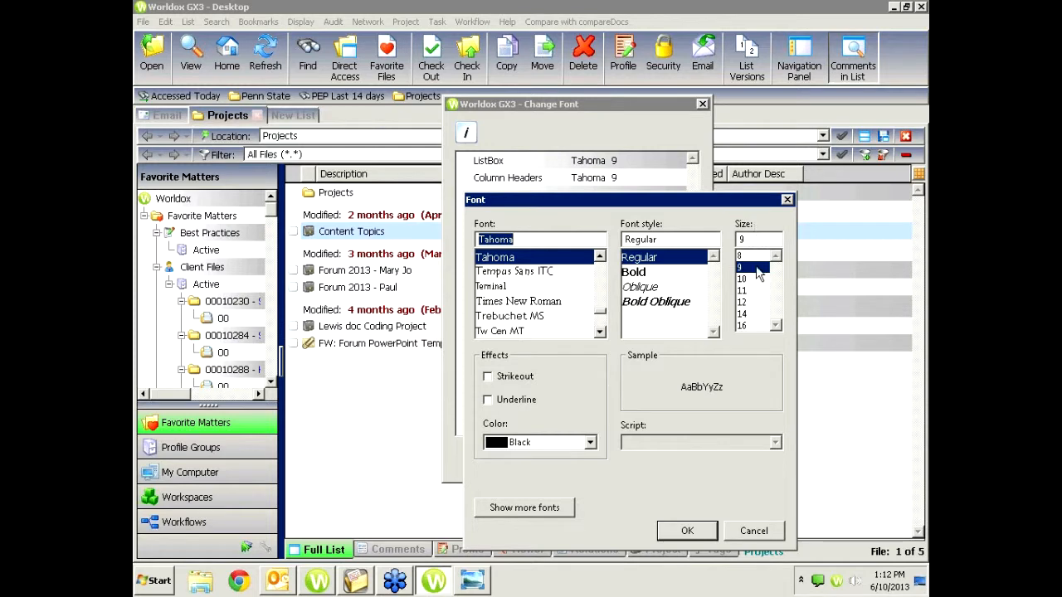
{"action": "left_click", "coordinate": [756, 532]}
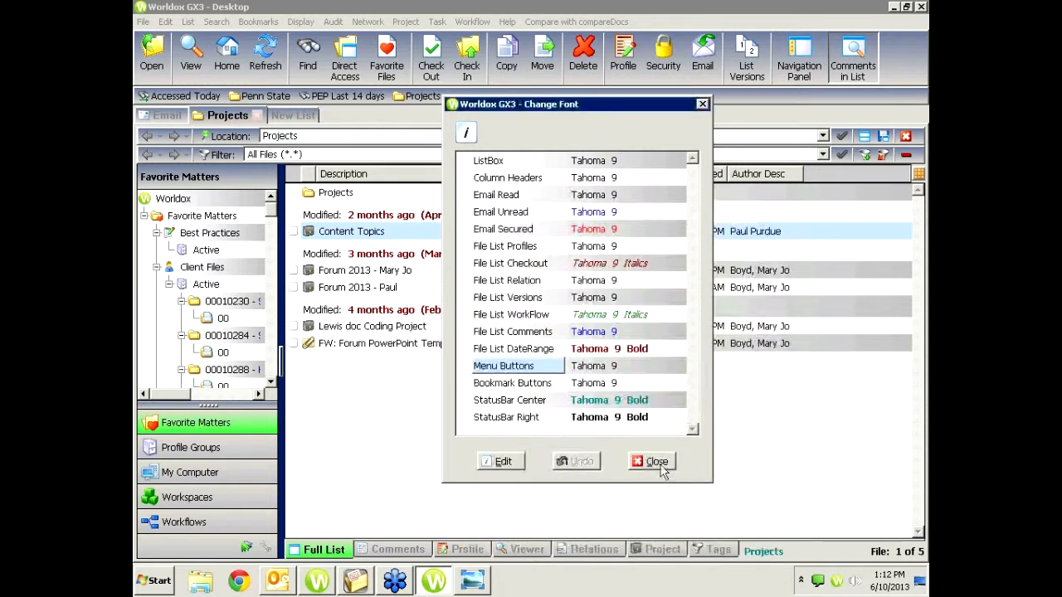
{"action": "left_click", "coordinate": [663, 466]}
{"action": "right_click", "coordinate": [854, 50]}
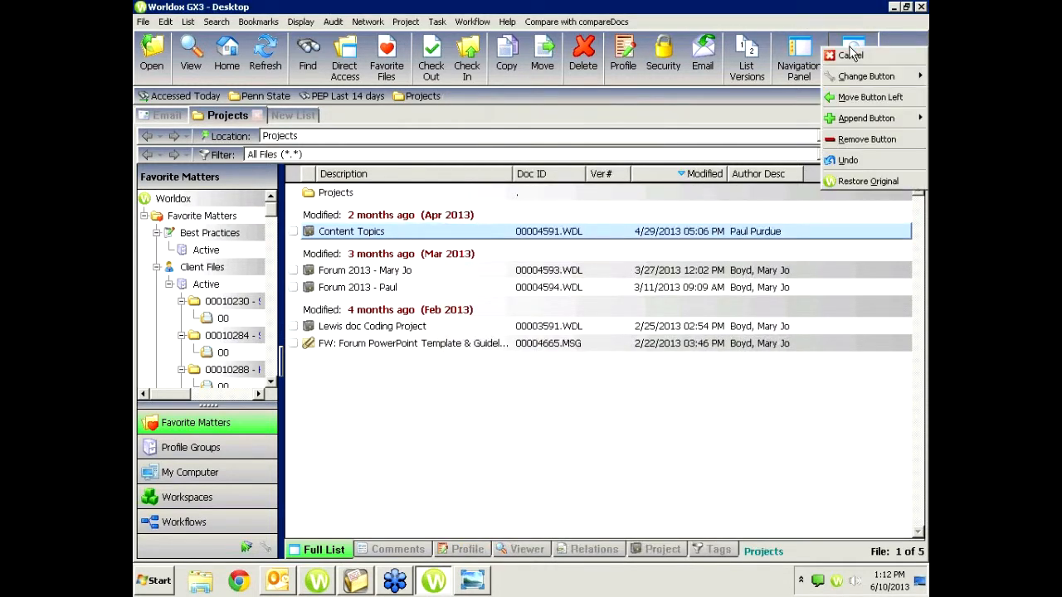
{"action": "mouse_move", "coordinate": [854, 79]}
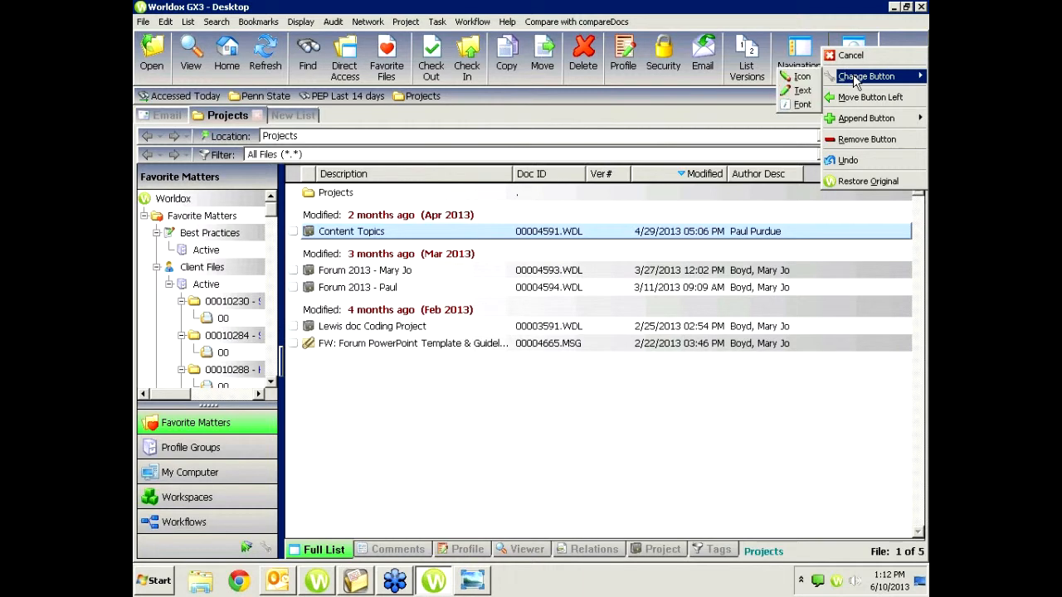
{"action": "left_click", "coordinate": [801, 105]}
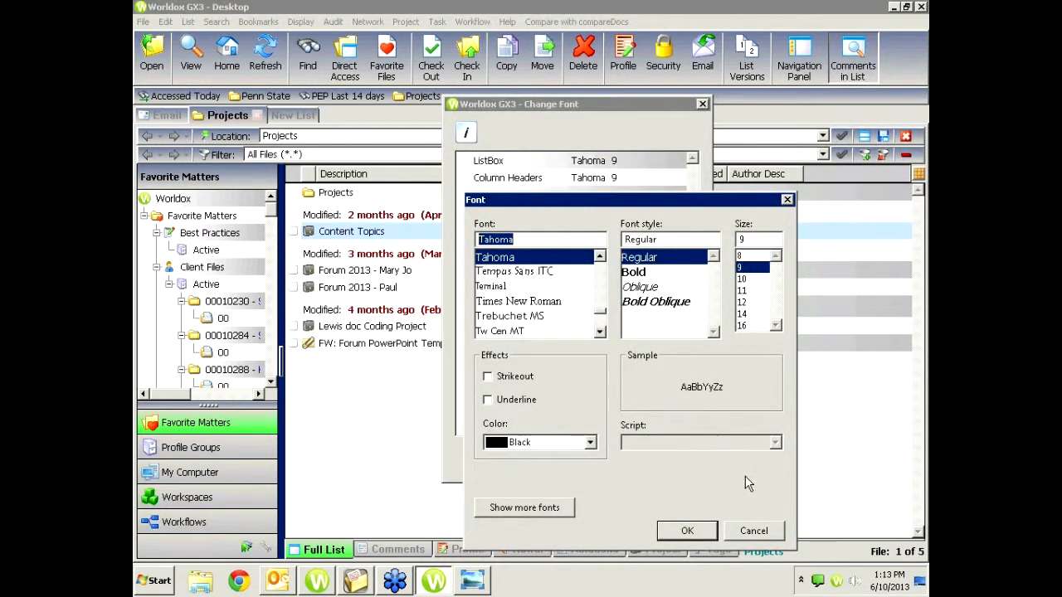
{"action": "left_click", "coordinate": [754, 531]}
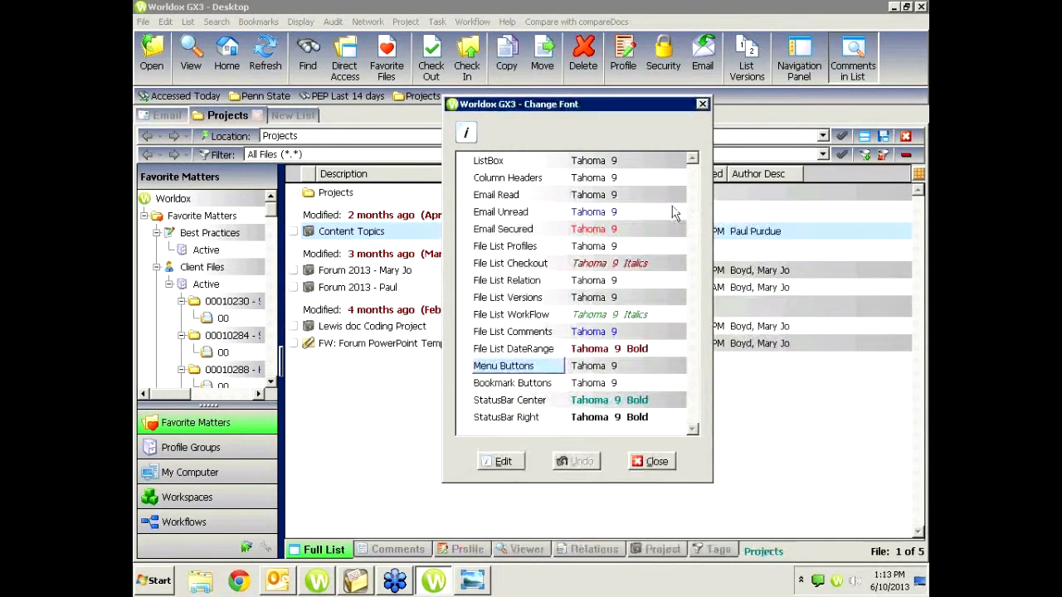
{"action": "left_click", "coordinate": [651, 462]}
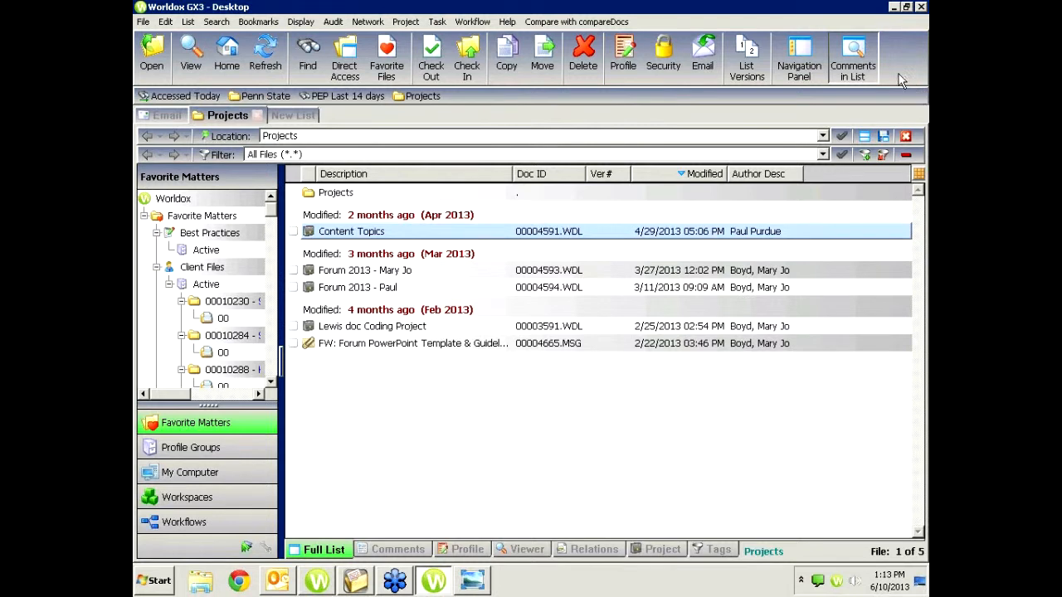
- Move the Comments in List button one place left, ahead of Navigation Panel, and return it to the right
{"action": "right_click", "coordinate": [859, 68]}
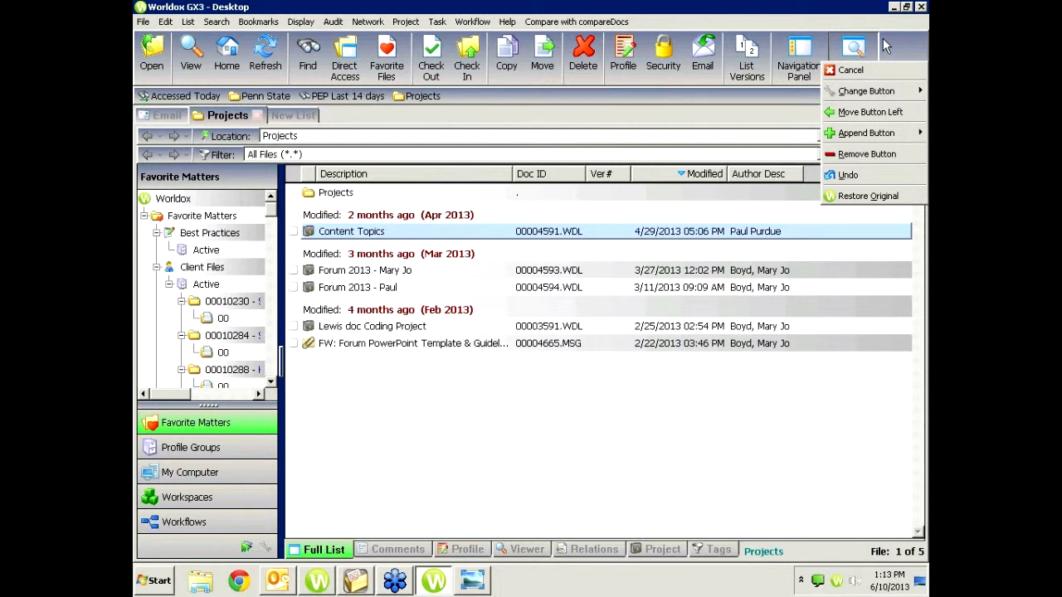
{"action": "left_click", "coordinate": [892, 44]}
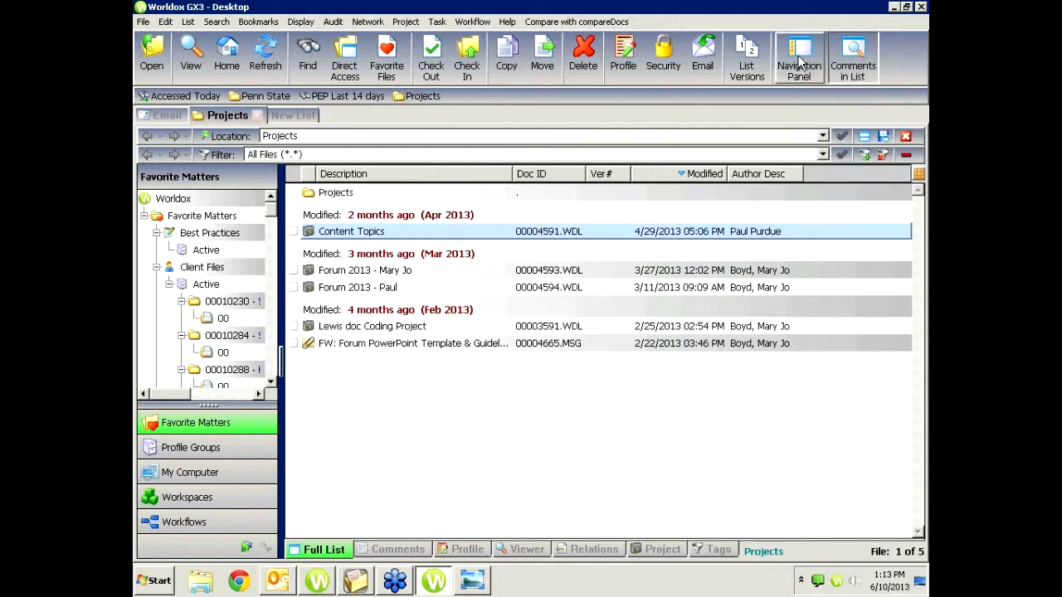
{"action": "right_click", "coordinate": [857, 54]}
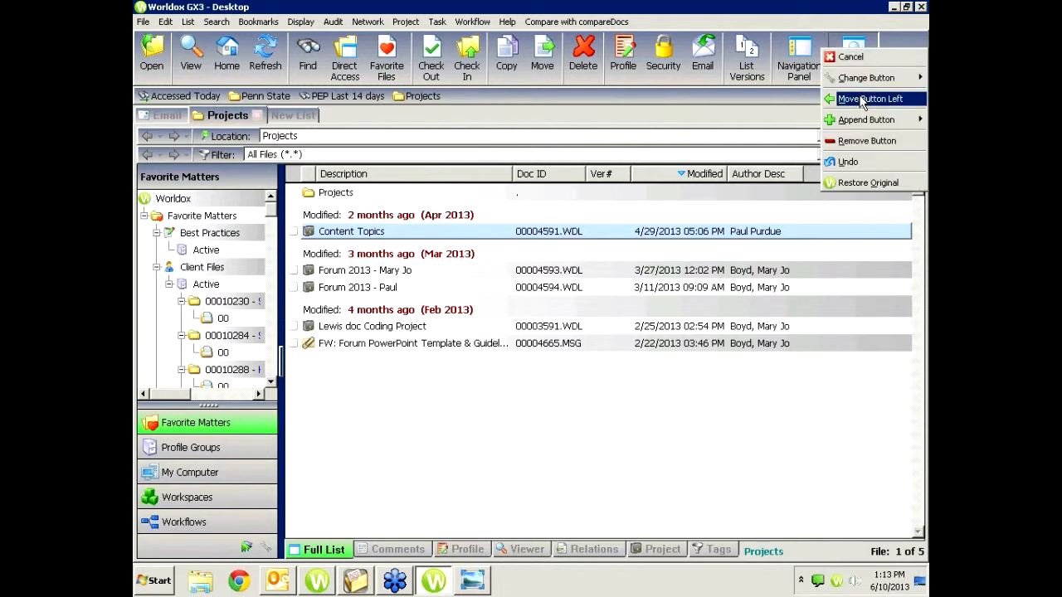
{"action": "left_click", "coordinate": [863, 100]}
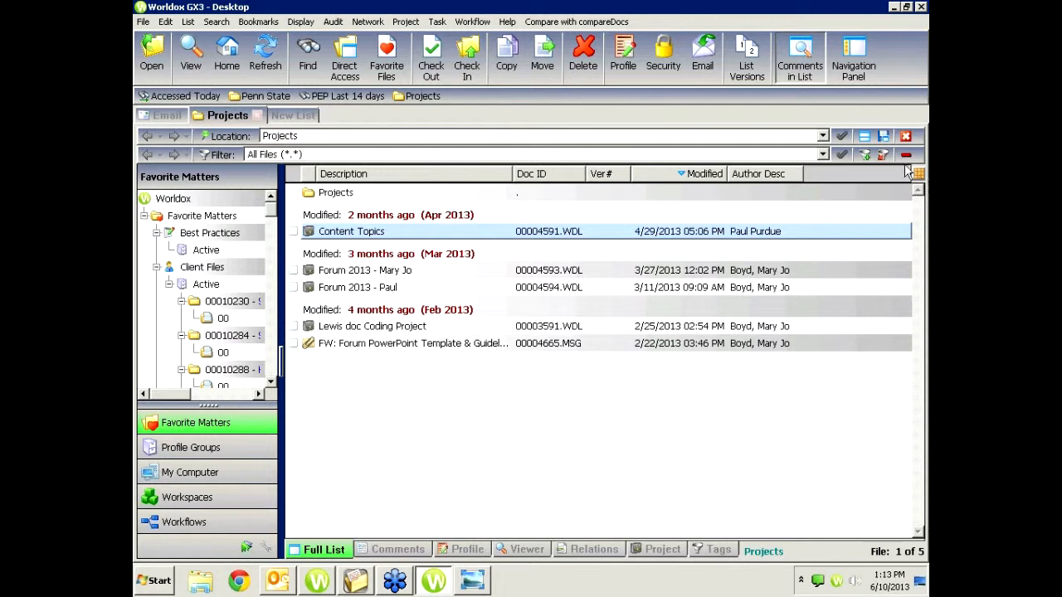
{"action": "right_click", "coordinate": [799, 67]}
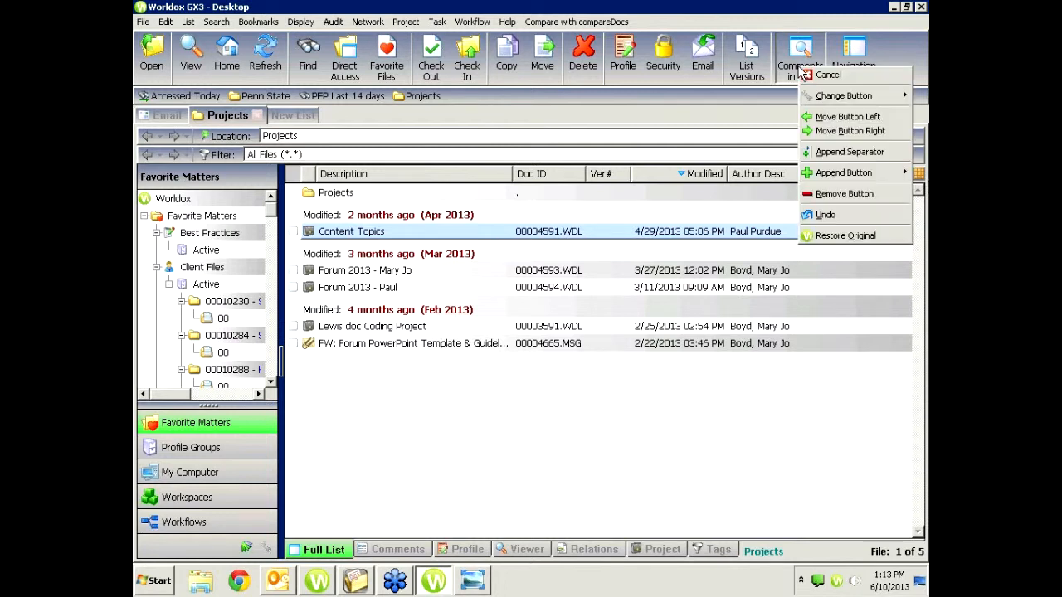
{"action": "left_click", "coordinate": [842, 131]}
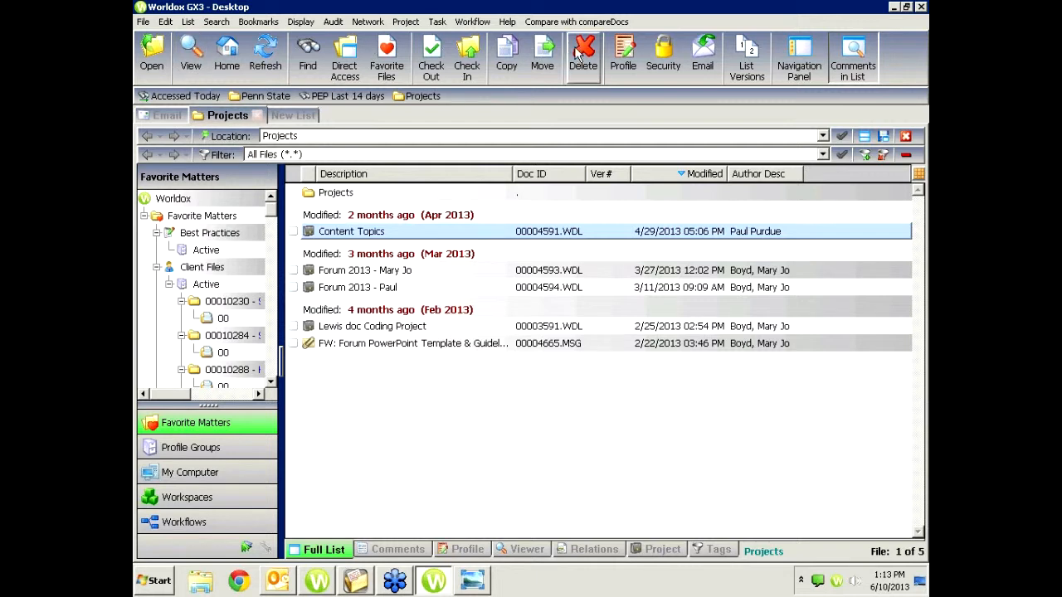
- Place the Comments in List button before Navigation Panel again and append a separator after it
{"action": "right_click", "coordinate": [854, 62]}
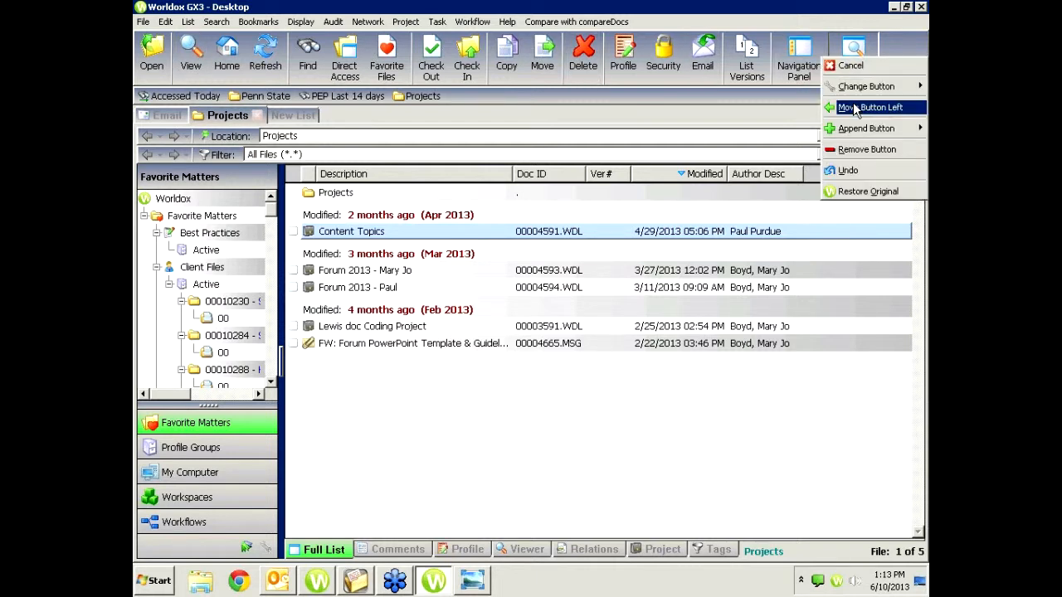
{"action": "left_click", "coordinate": [858, 107]}
{"action": "right_click", "coordinate": [810, 67]}
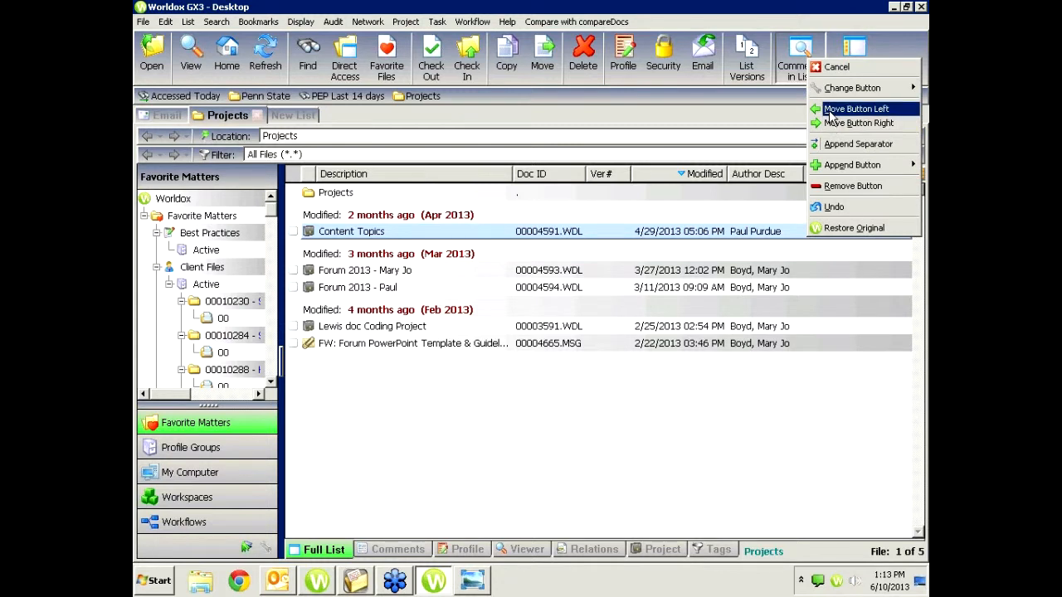
{"action": "key", "text": "Escape"}
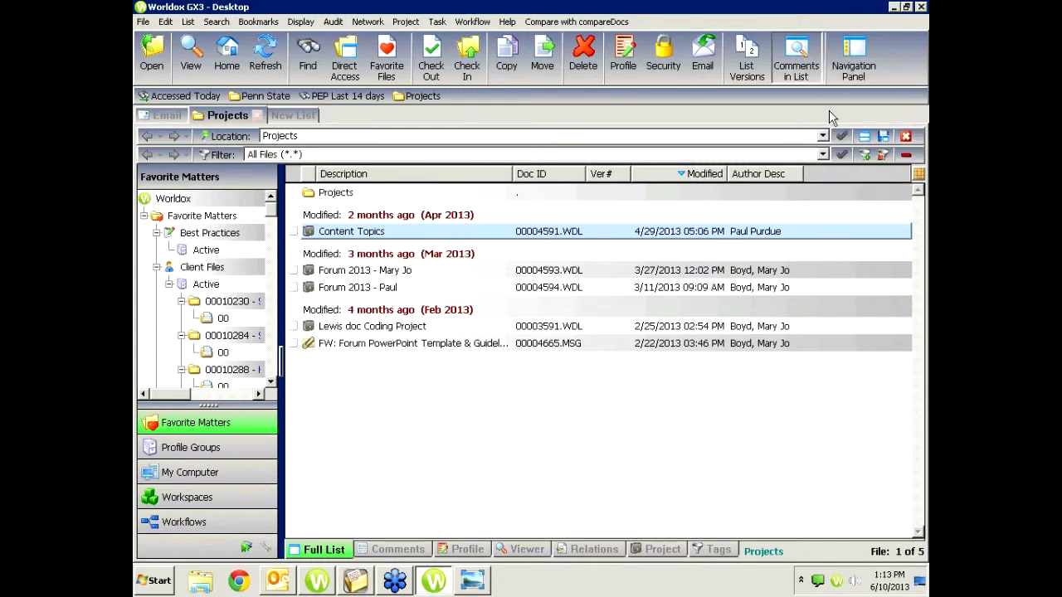
- Remove the separator after Comments in List and move that button right, behind Navigation Panel
{"action": "right_click", "coordinate": [803, 69]}
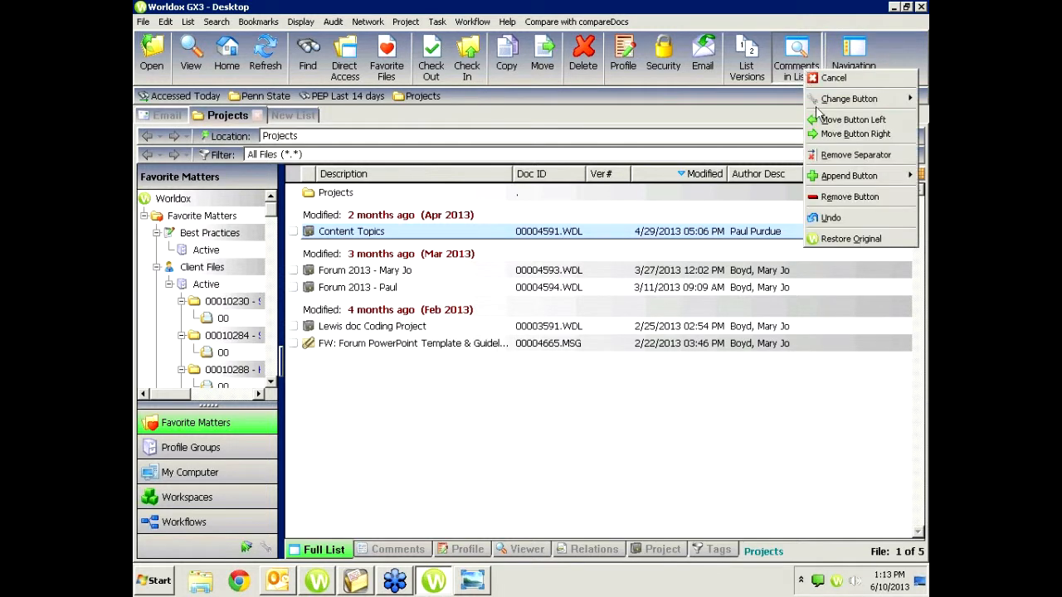
{"action": "left_click", "coordinate": [822, 141]}
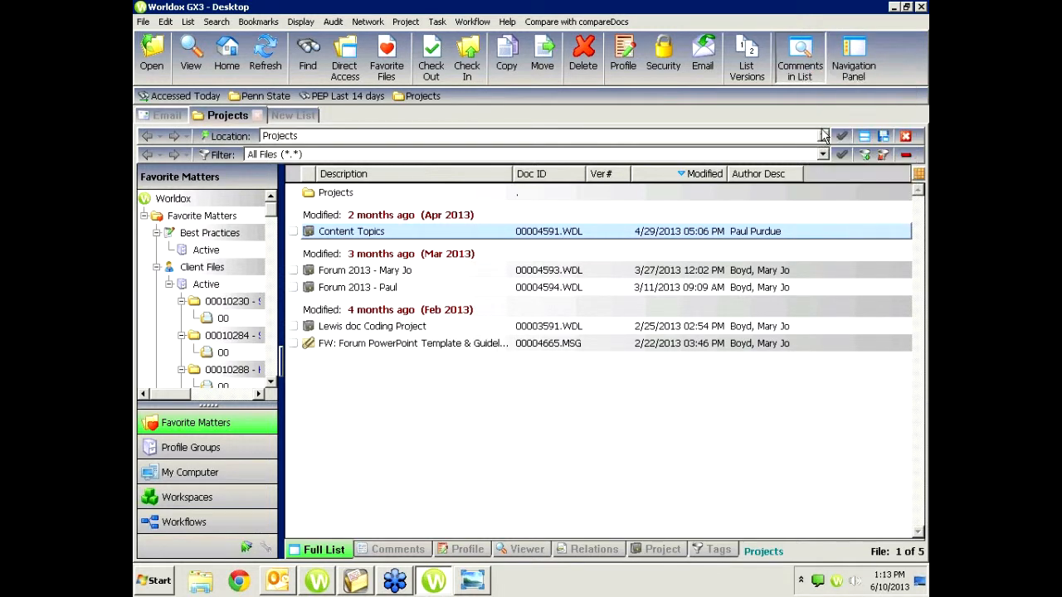
{"action": "right_click", "coordinate": [808, 63]}
{"action": "left_click", "coordinate": [854, 125]}
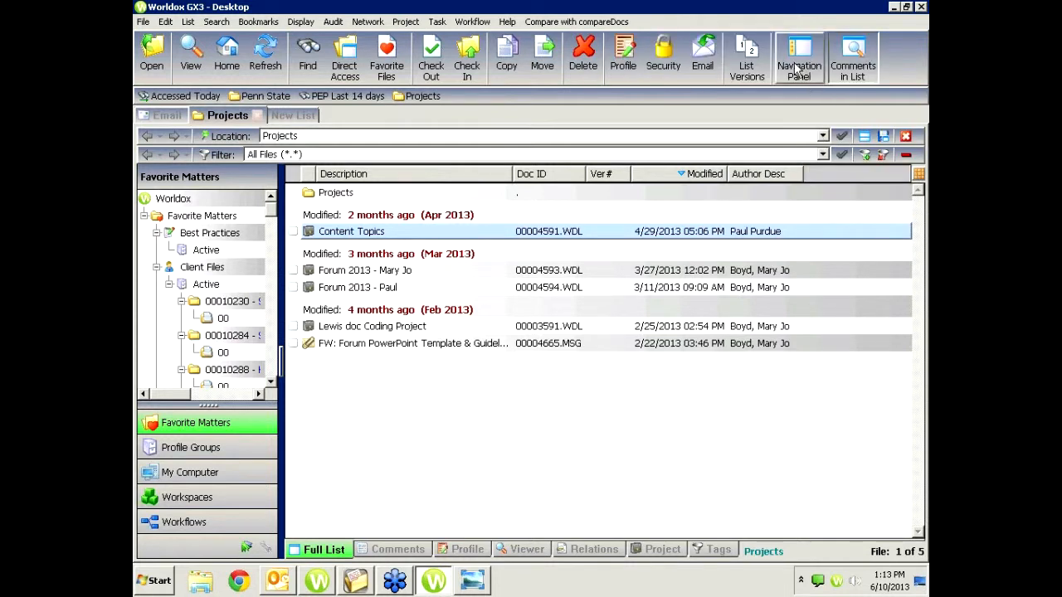
- Append a separator between the Navigation Panel and Comments in List buttons, and remove it again
{"action": "right_click", "coordinate": [802, 67]}
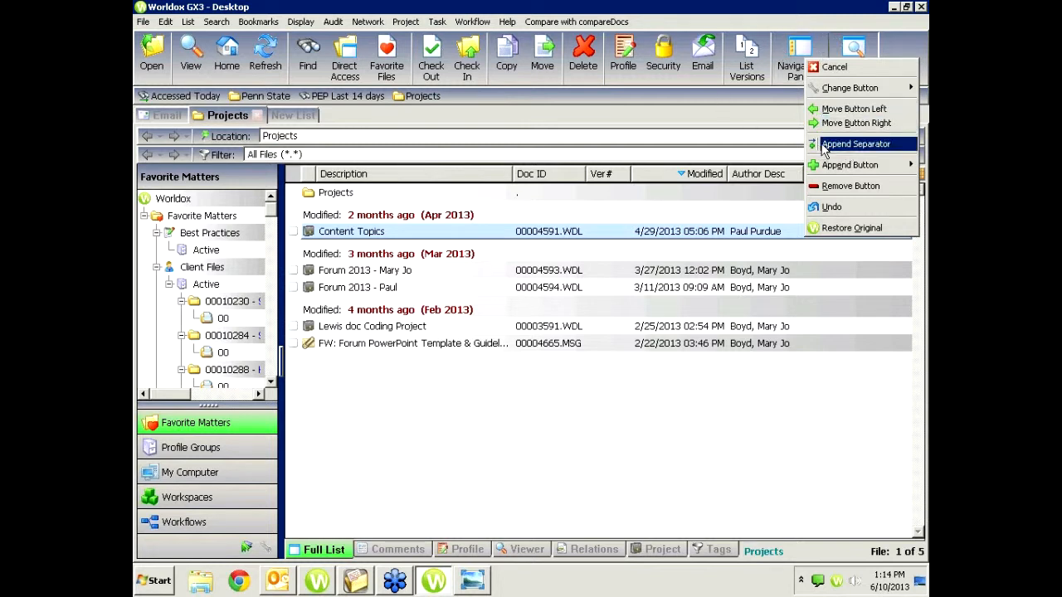
{"action": "right_click", "coordinate": [797, 43]}
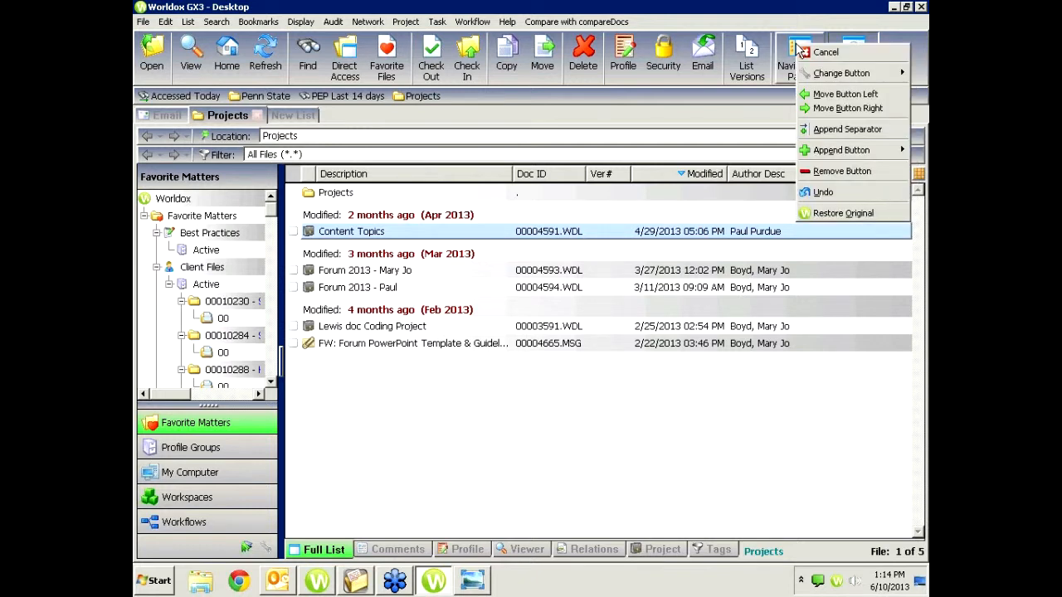
{"action": "left_click", "coordinate": [820, 129]}
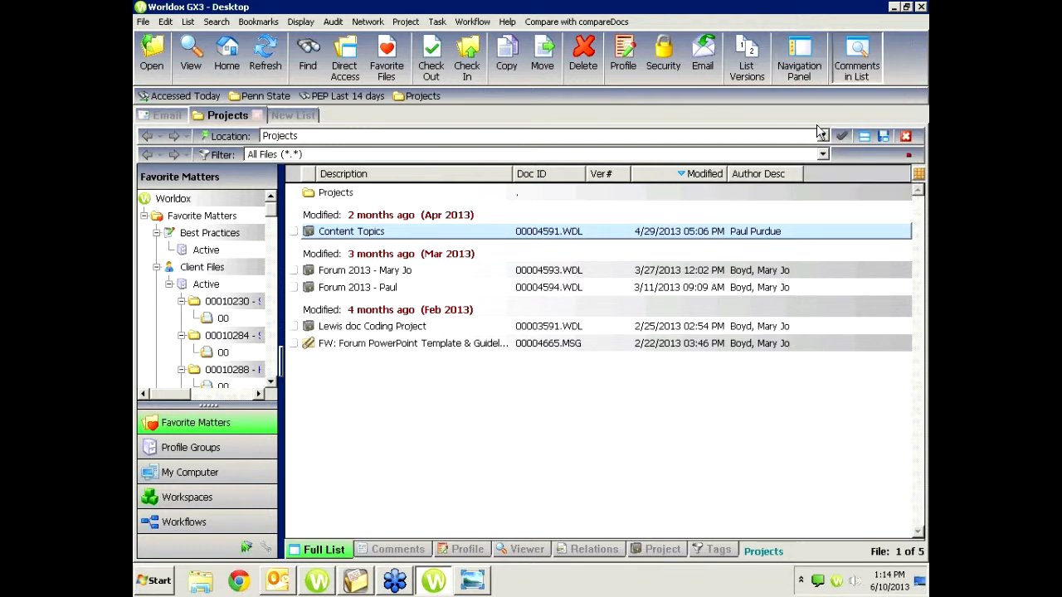
{"action": "right_click", "coordinate": [835, 76]}
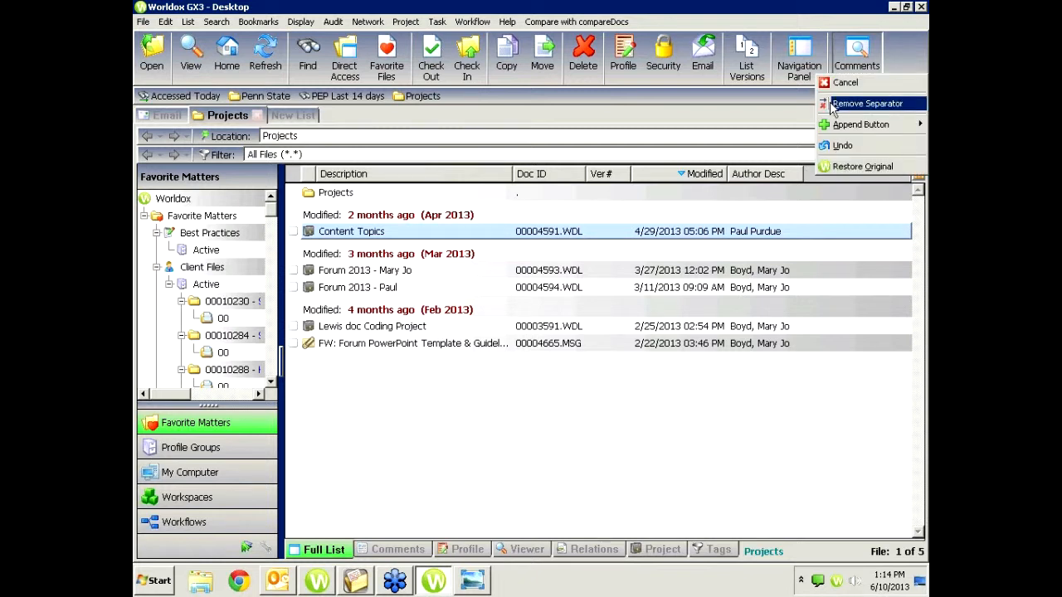
{"action": "left_click", "coordinate": [834, 104]}
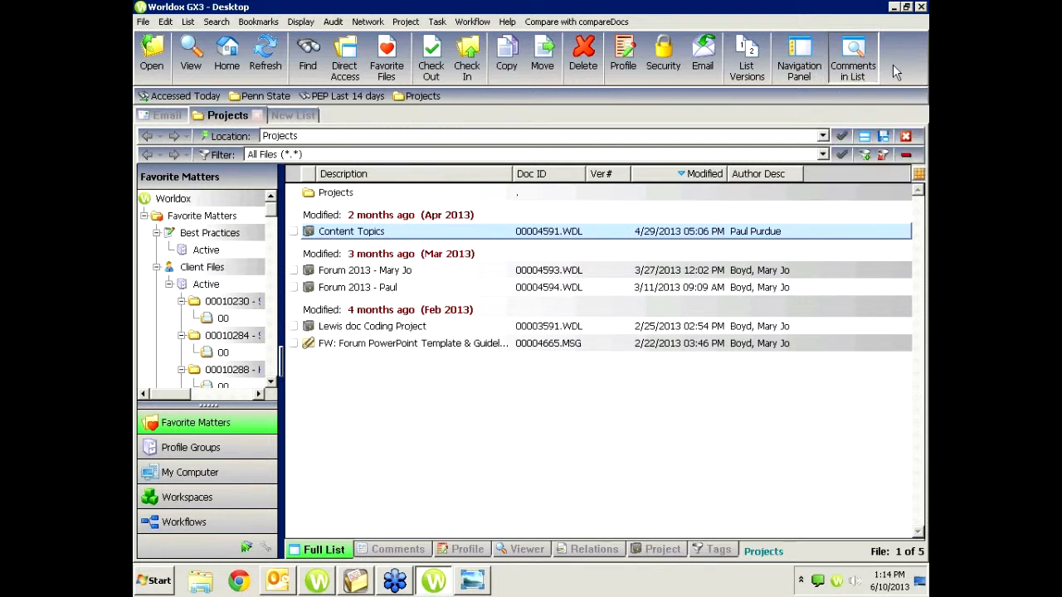
{"action": "left_click", "coordinate": [794, 345]}
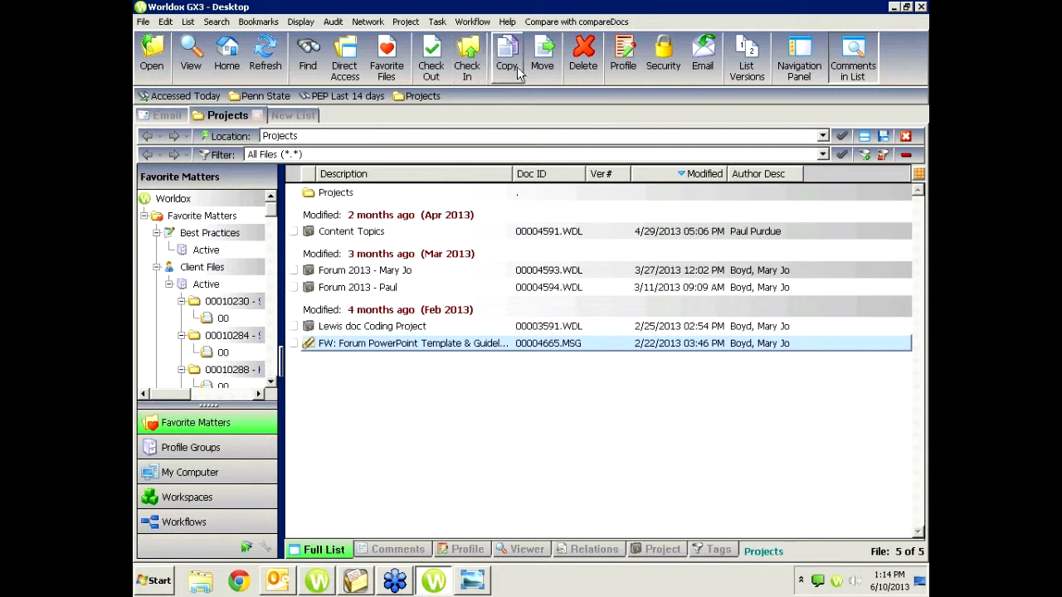
{"action": "right_click", "coordinate": [906, 71]}
{"action": "mouse_move", "coordinate": [887, 97]}
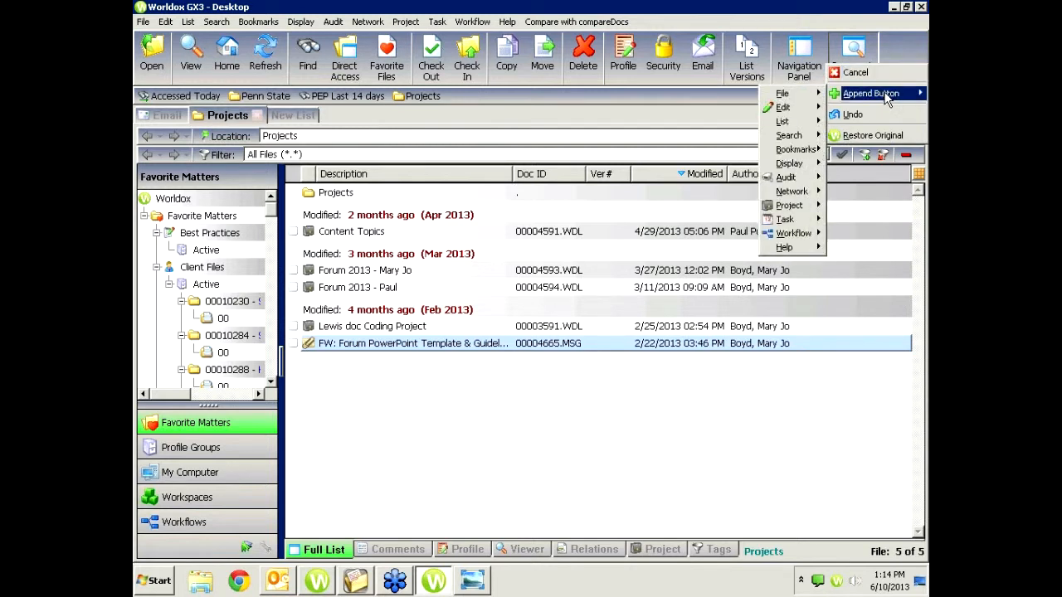
{"action": "right_click", "coordinate": [906, 46]}
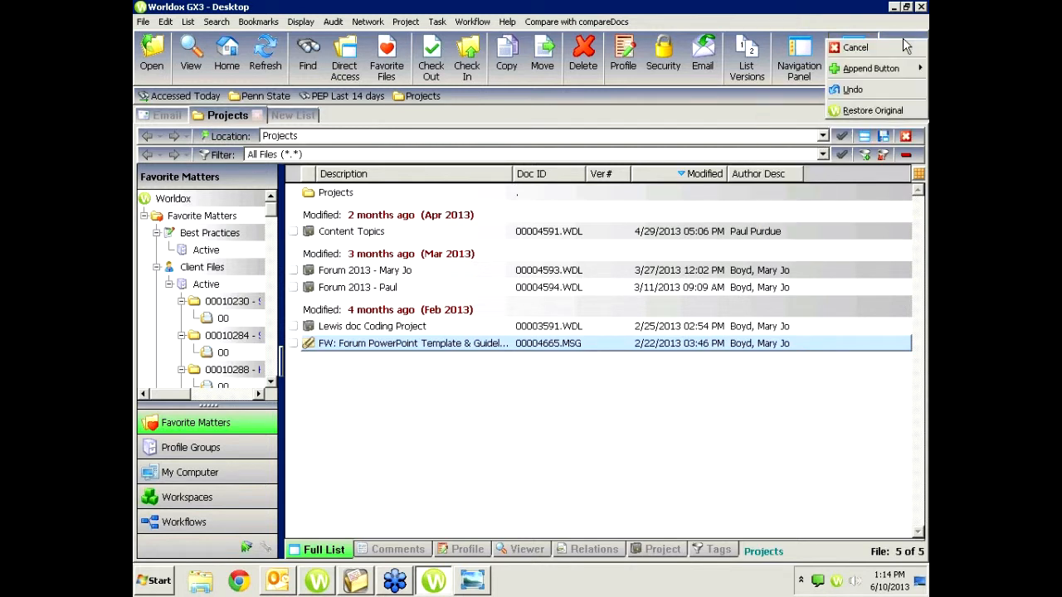
{"action": "left_click", "coordinate": [905, 48]}
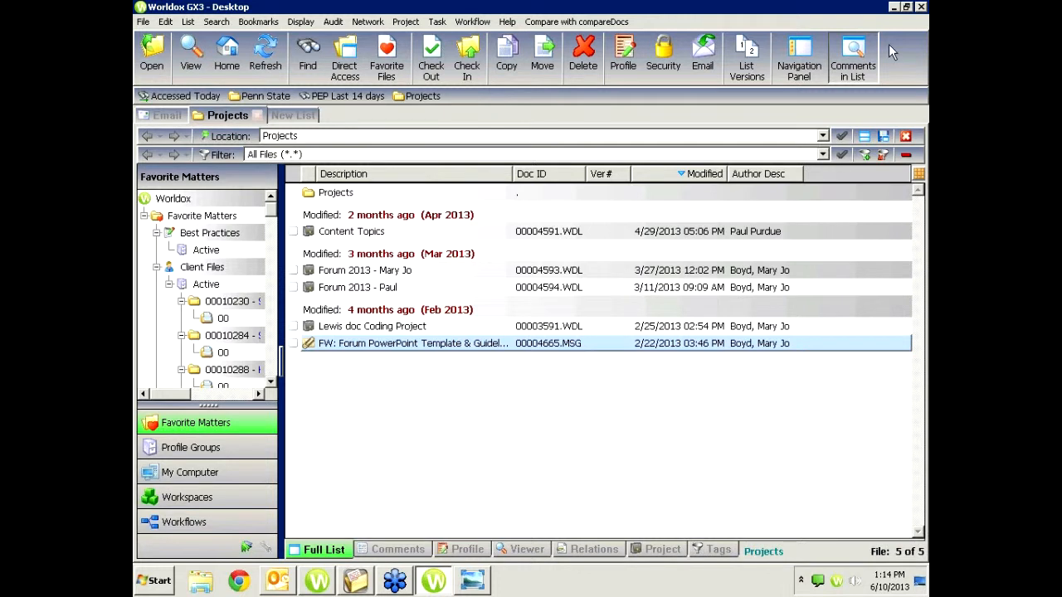
- Append the Display > Window Styles > Save button to the end of the toolbar, keeping the button text Save
{"action": "right_click", "coordinate": [889, 46]}
{"action": "mouse_move", "coordinate": [882, 76]}
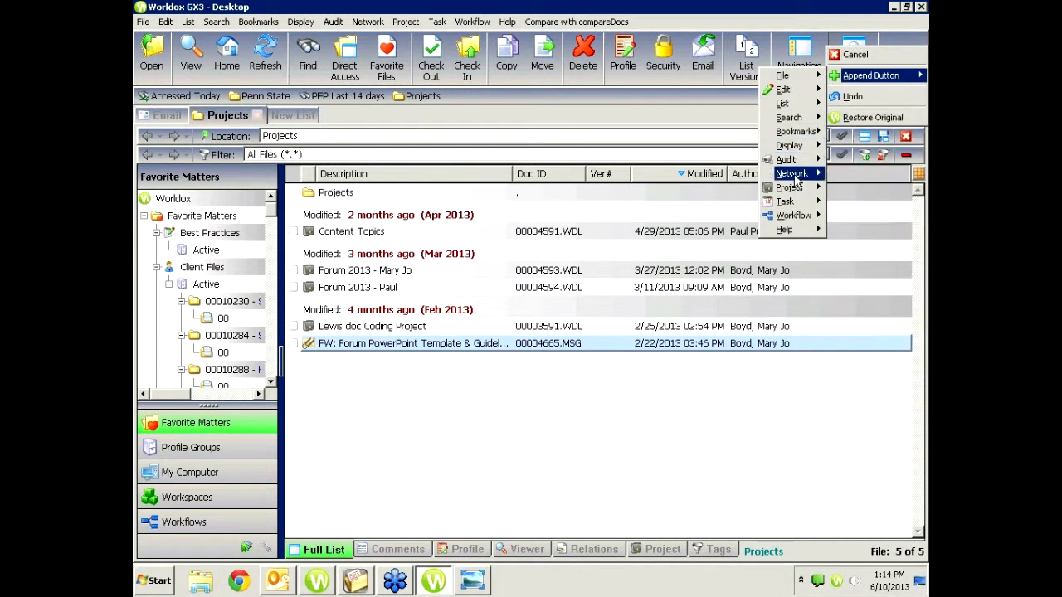
{"action": "mouse_move", "coordinate": [792, 237]}
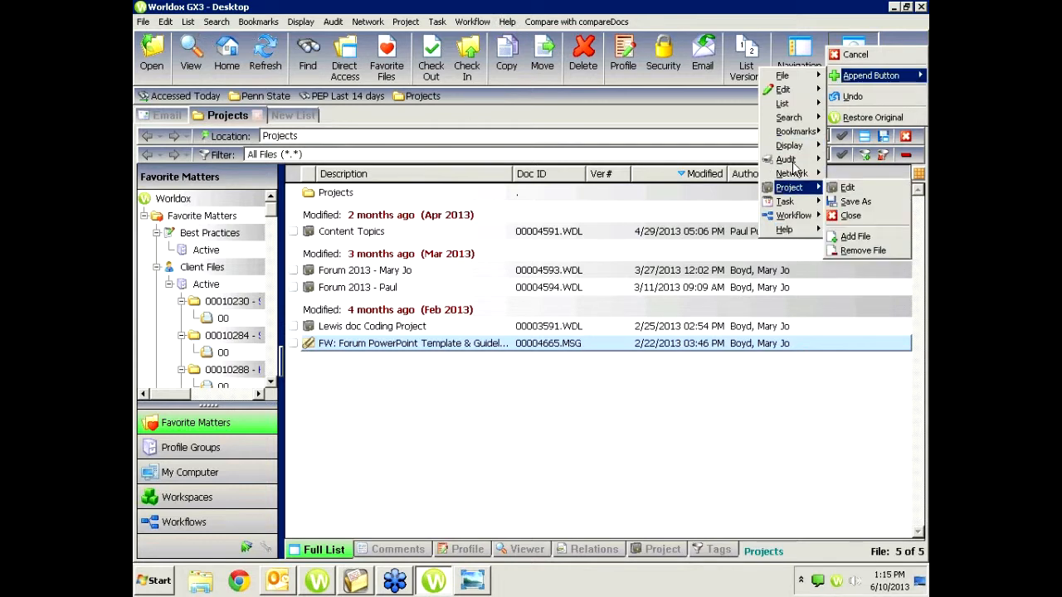
{"action": "mouse_move", "coordinate": [794, 162]}
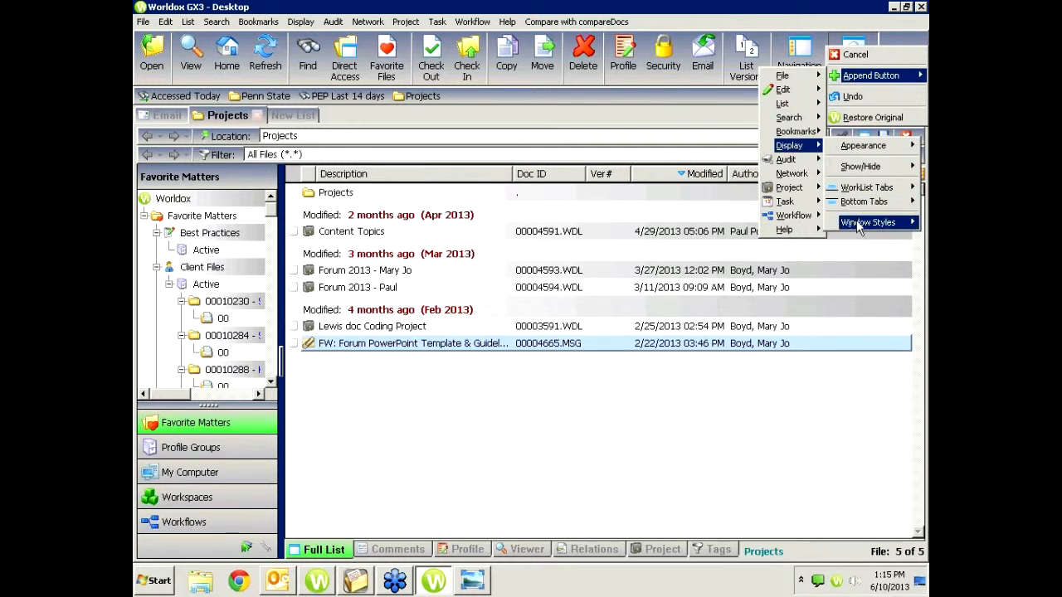
{"action": "mouse_move", "coordinate": [859, 228]}
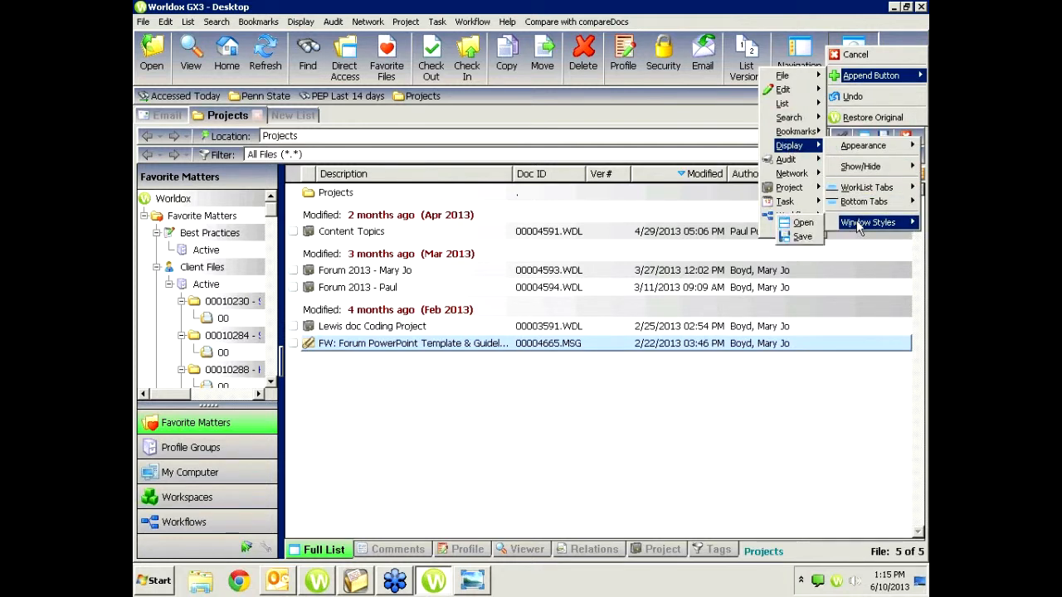
{"action": "left_click", "coordinate": [802, 237]}
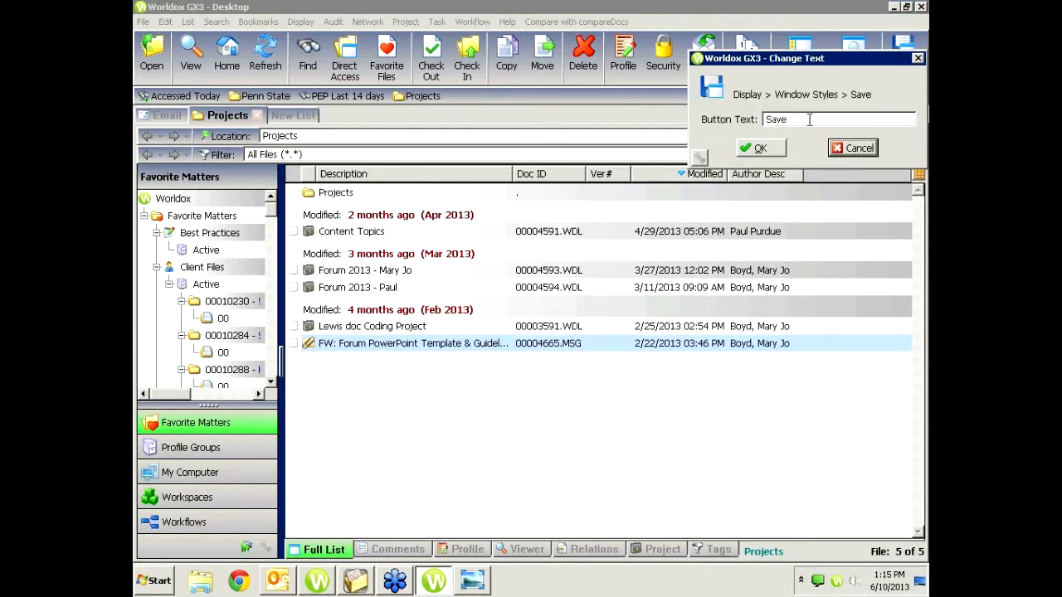
{"action": "left_click_drag", "start_coordinate": [794, 119], "coordinate": [727, 125]}
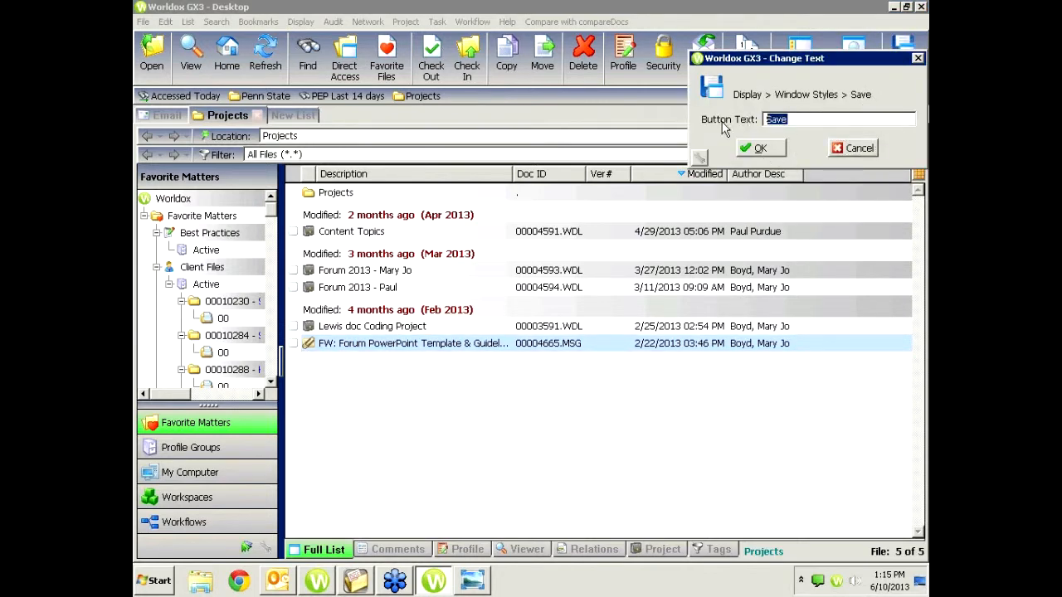
{"action": "left_click", "coordinate": [754, 150]}
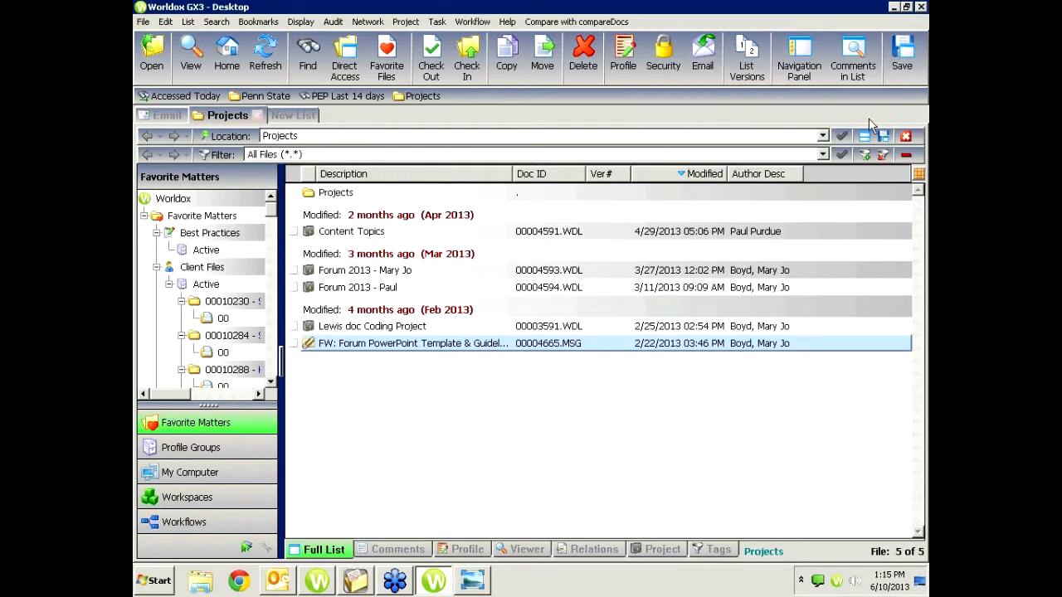
- Change the text of the appended Save toolbar button to Save Style
{"action": "right_click", "coordinate": [909, 70]}
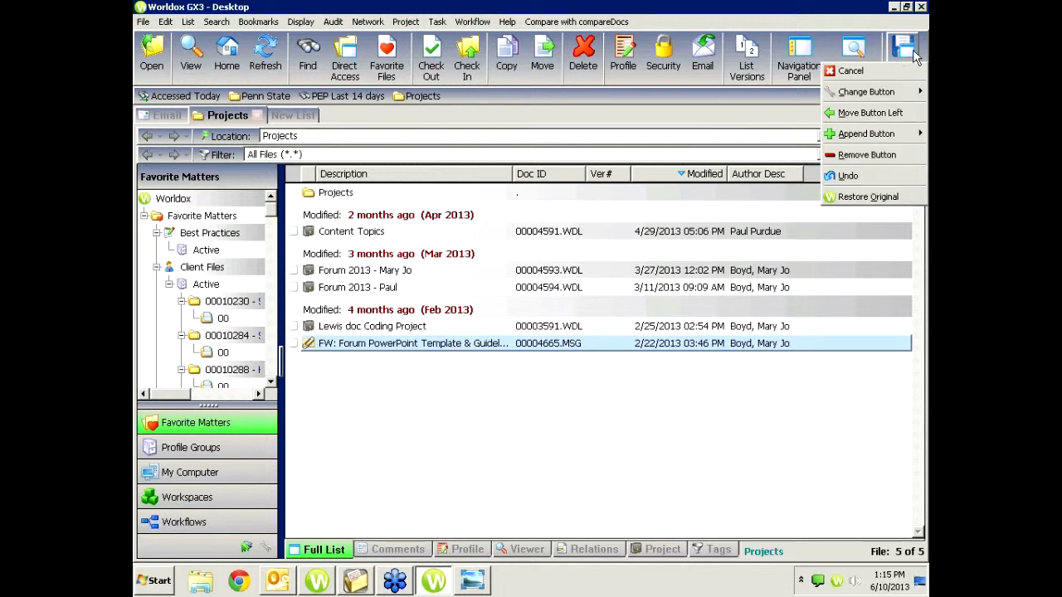
{"action": "left_click", "coordinate": [924, 50]}
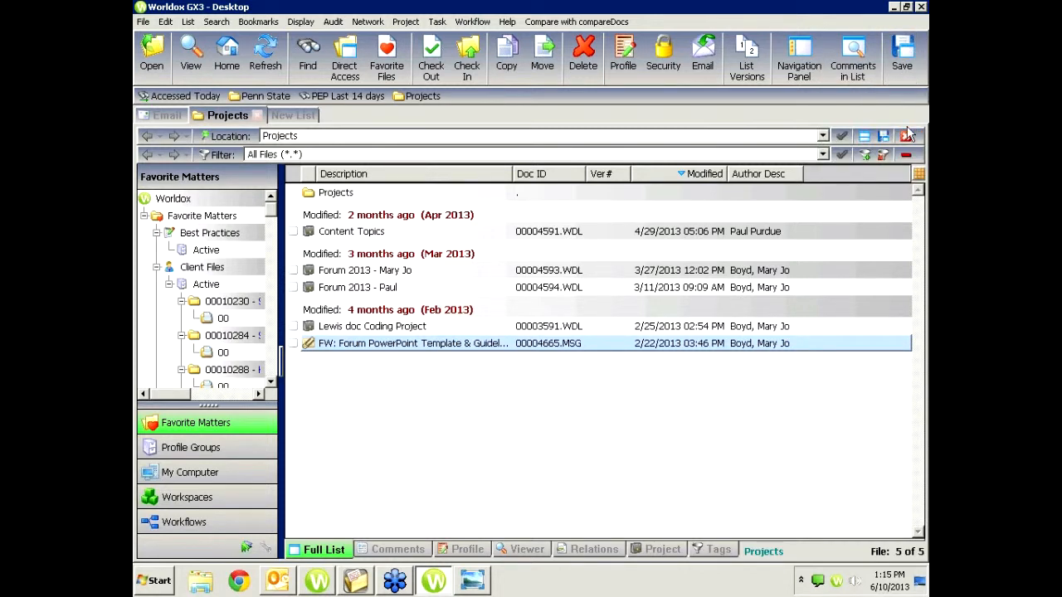
{"action": "right_click", "coordinate": [908, 73]}
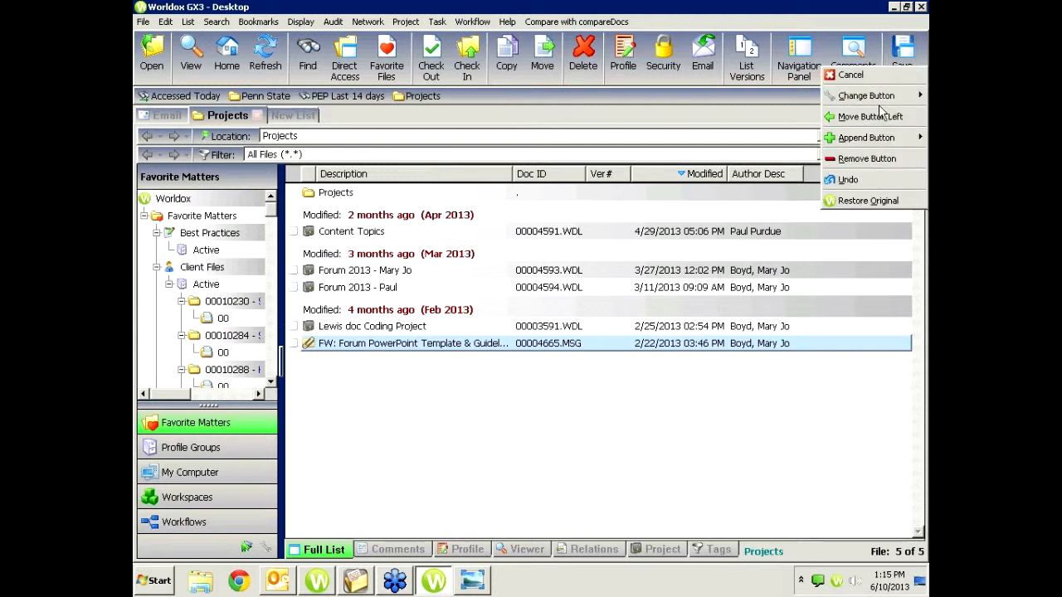
{"action": "mouse_move", "coordinate": [877, 98]}
{"action": "left_click", "coordinate": [808, 109]}
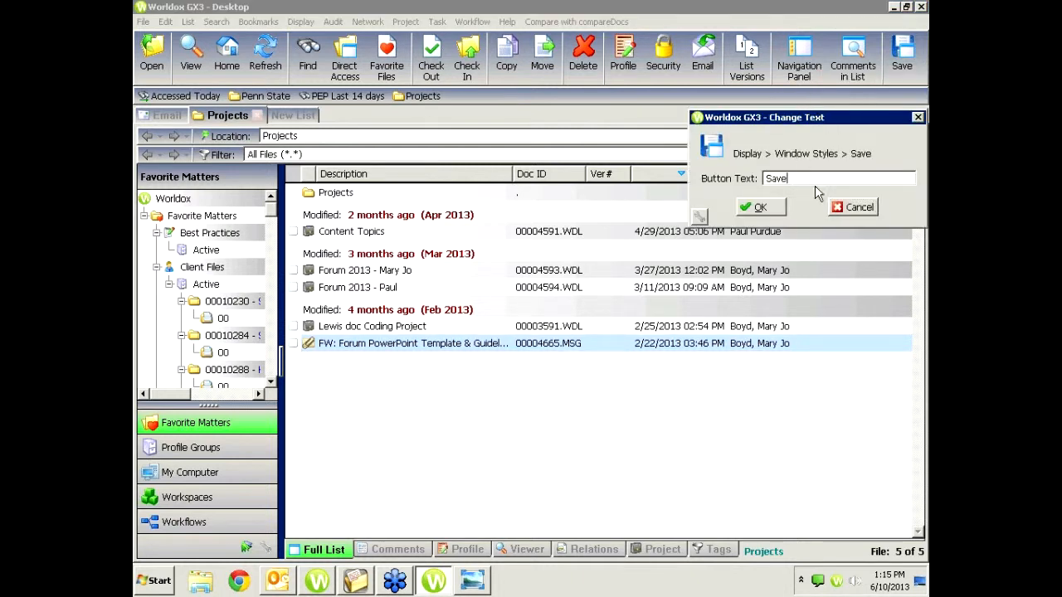
{"action": "type", "text": "Style"}
{"action": "key", "text": "Return"}
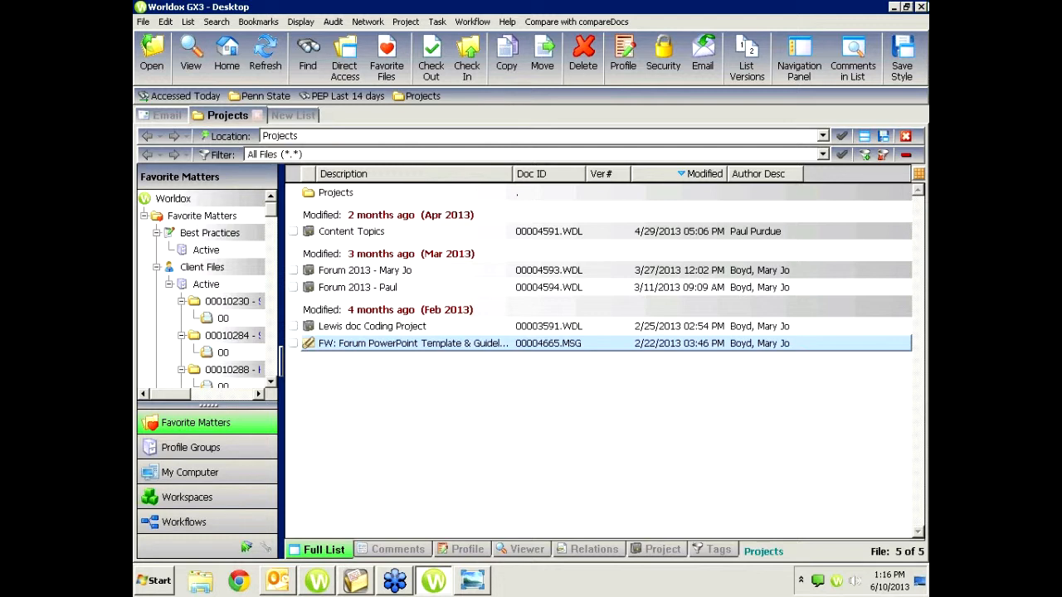
- Change the icon of the Save Style button to the environment globe from the General icon set
{"action": "right_click", "coordinate": [910, 64]}
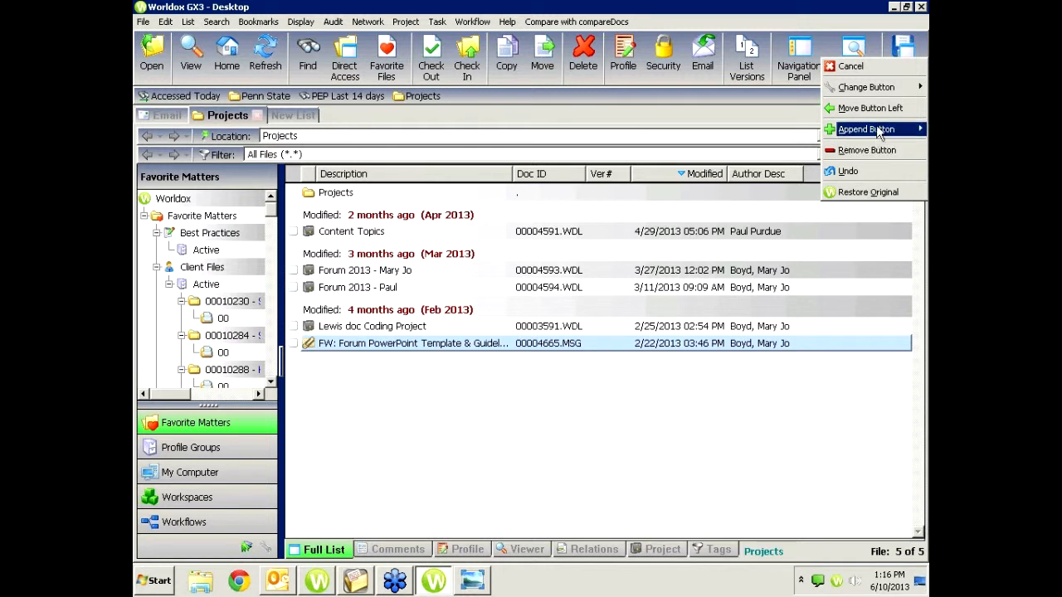
{"action": "mouse_move", "coordinate": [884, 89]}
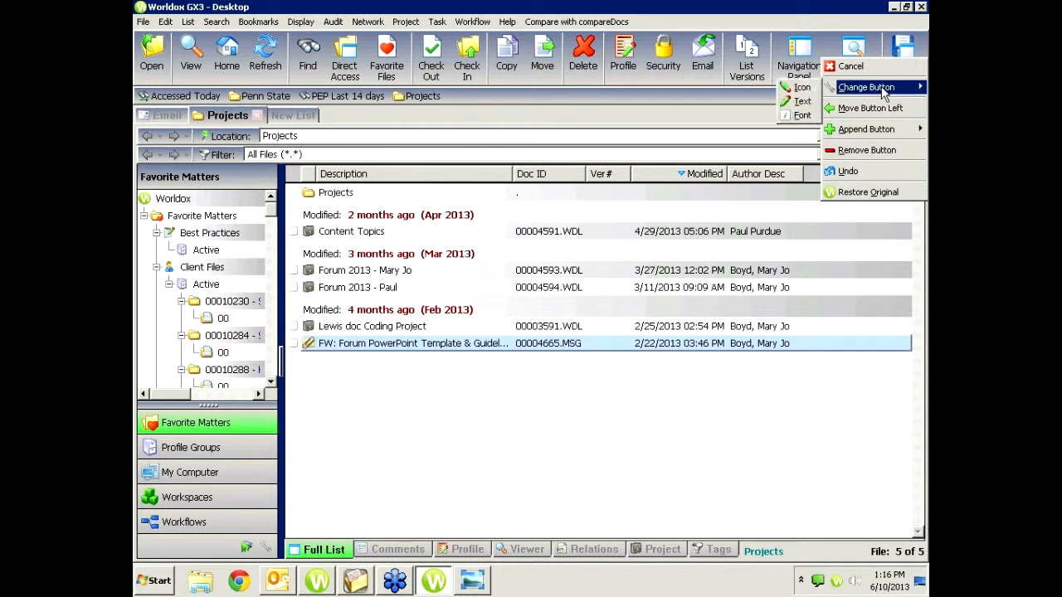
{"action": "left_click", "coordinate": [801, 87]}
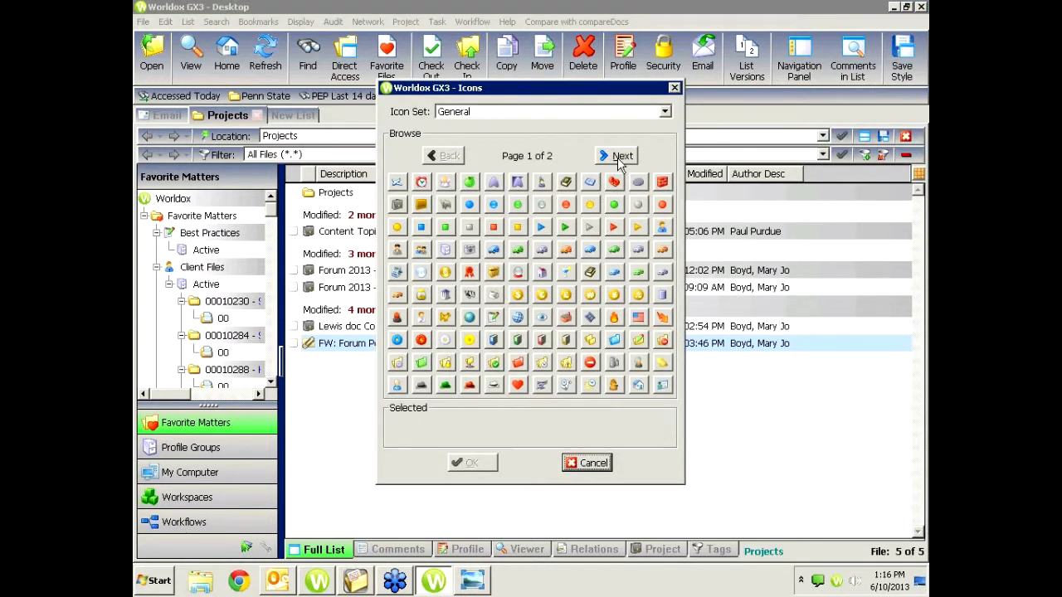
{"action": "left_click", "coordinate": [618, 155]}
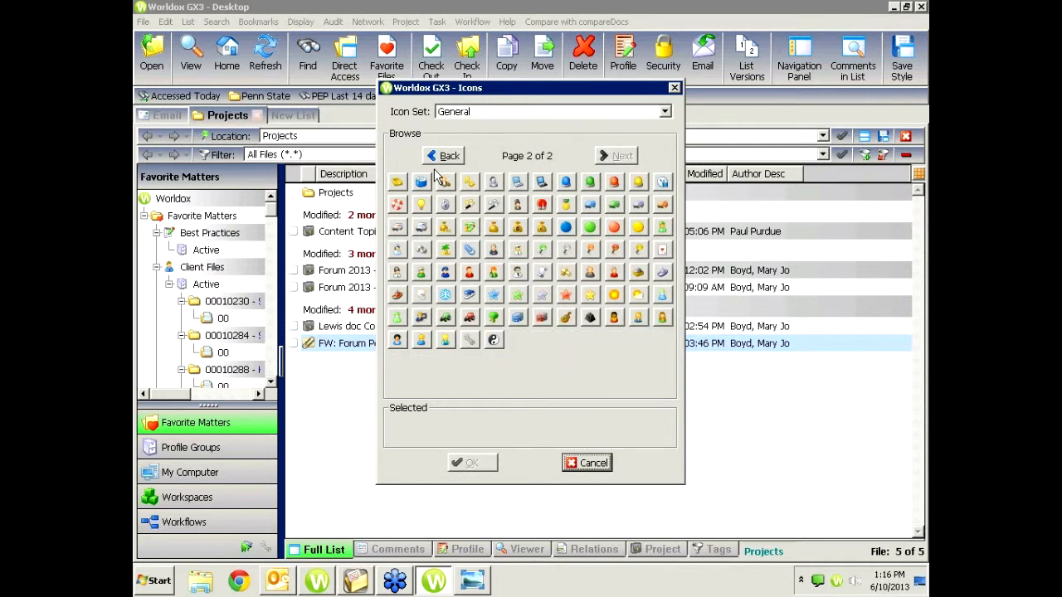
{"action": "left_click", "coordinate": [447, 160]}
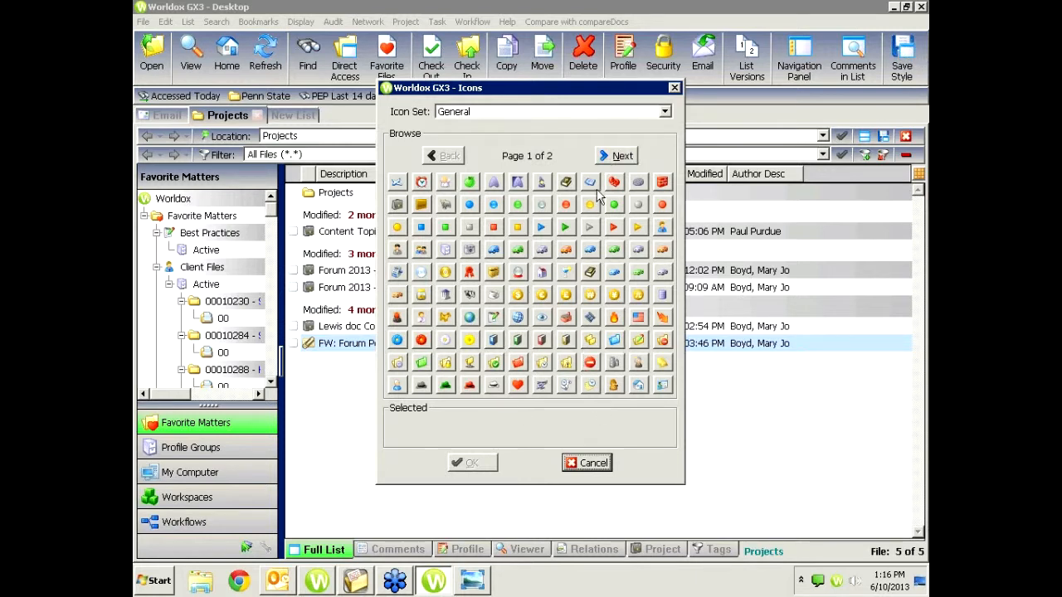
{"action": "left_click", "coordinate": [615, 155]}
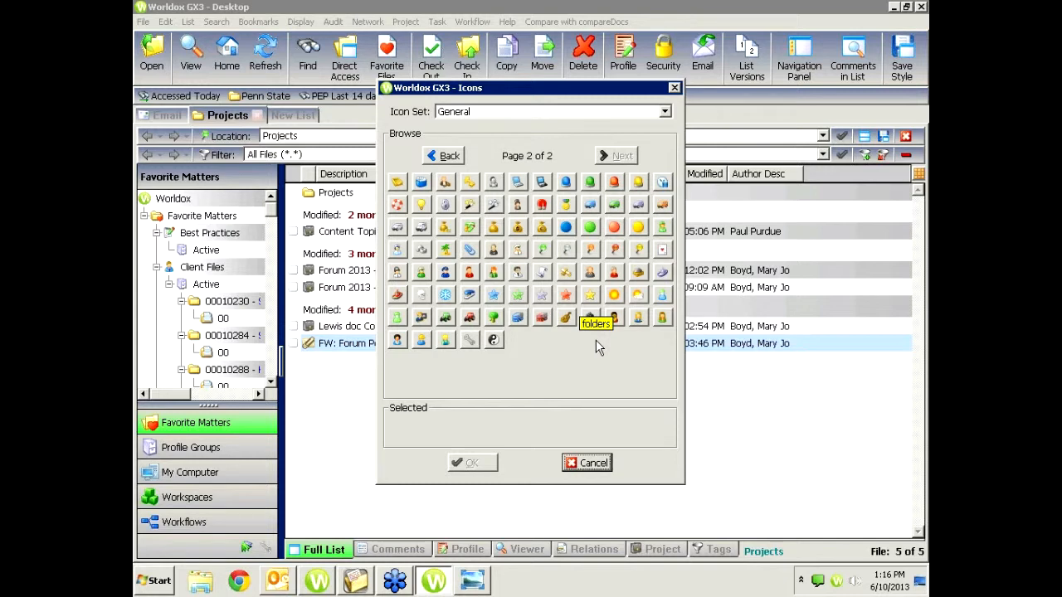
{"action": "left_click", "coordinate": [446, 156]}
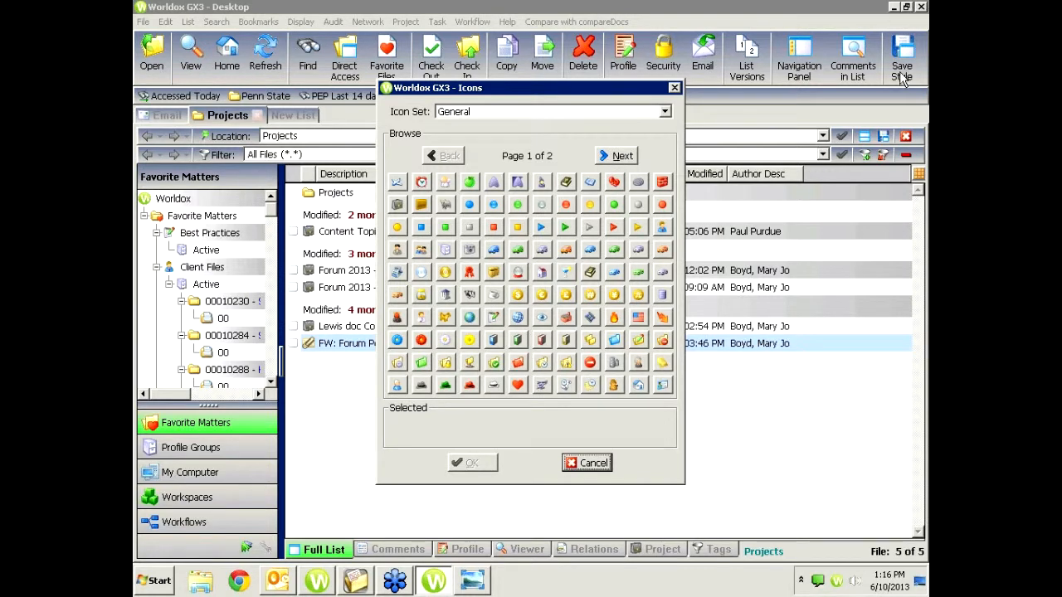
{"action": "left_click", "coordinate": [516, 318]}
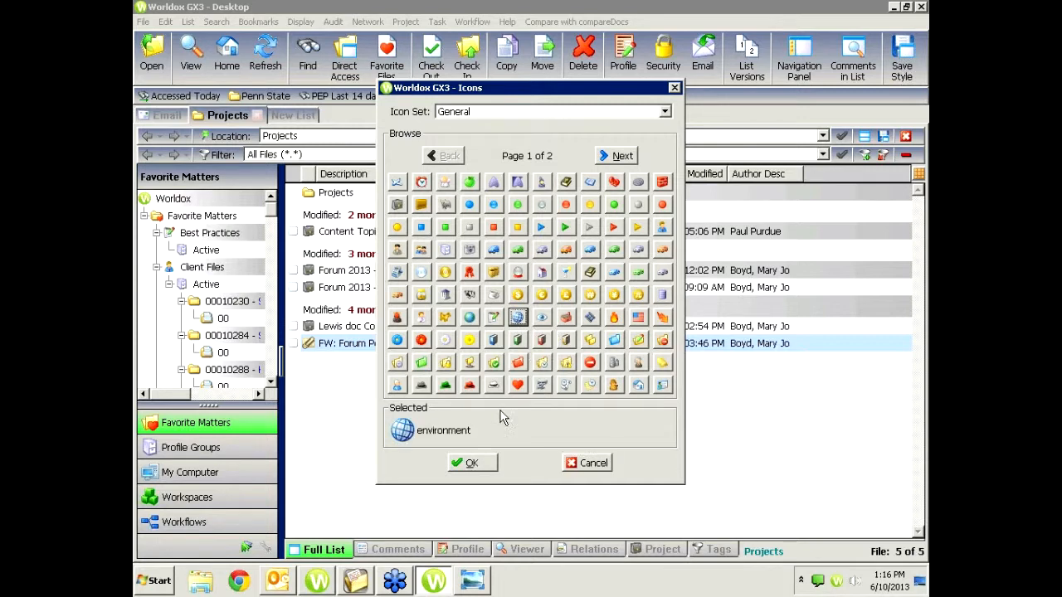
{"action": "left_click", "coordinate": [470, 465]}
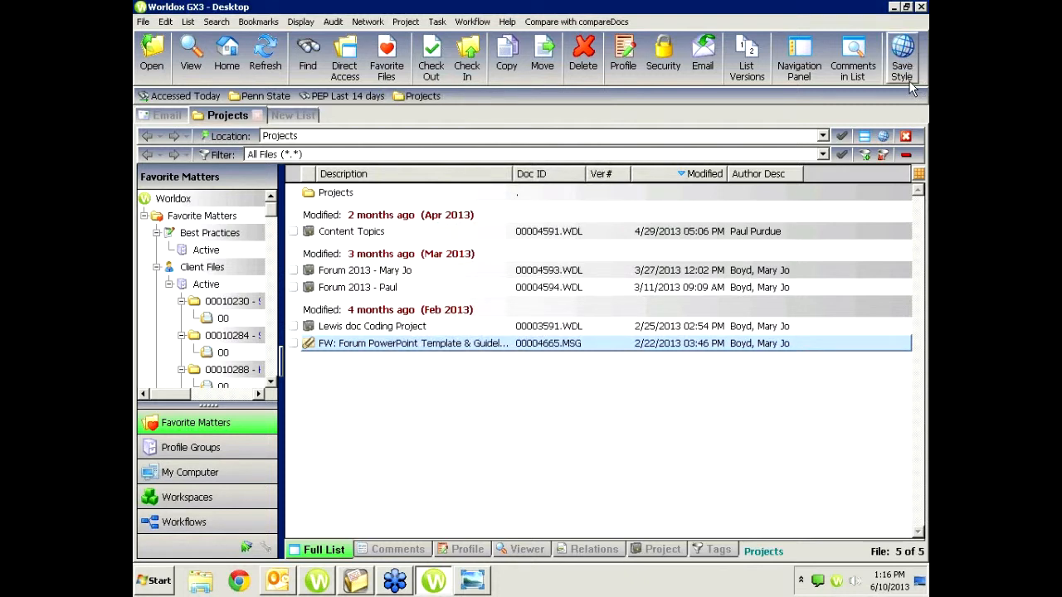
- Remove the Save Style button from the toolbar
{"action": "right_click", "coordinate": [906, 77]}
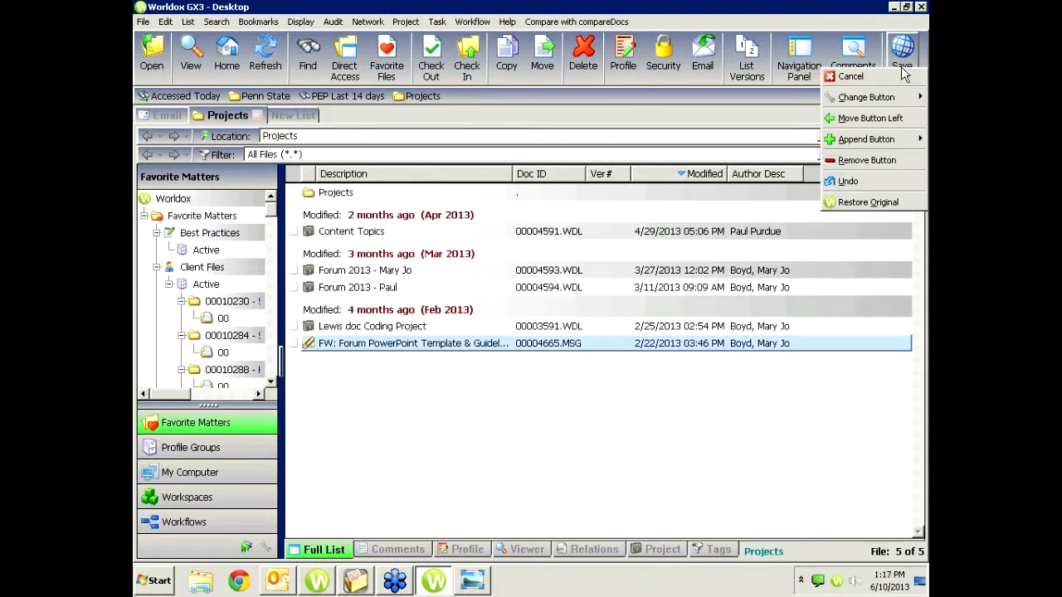
{"action": "left_click", "coordinate": [865, 161]}
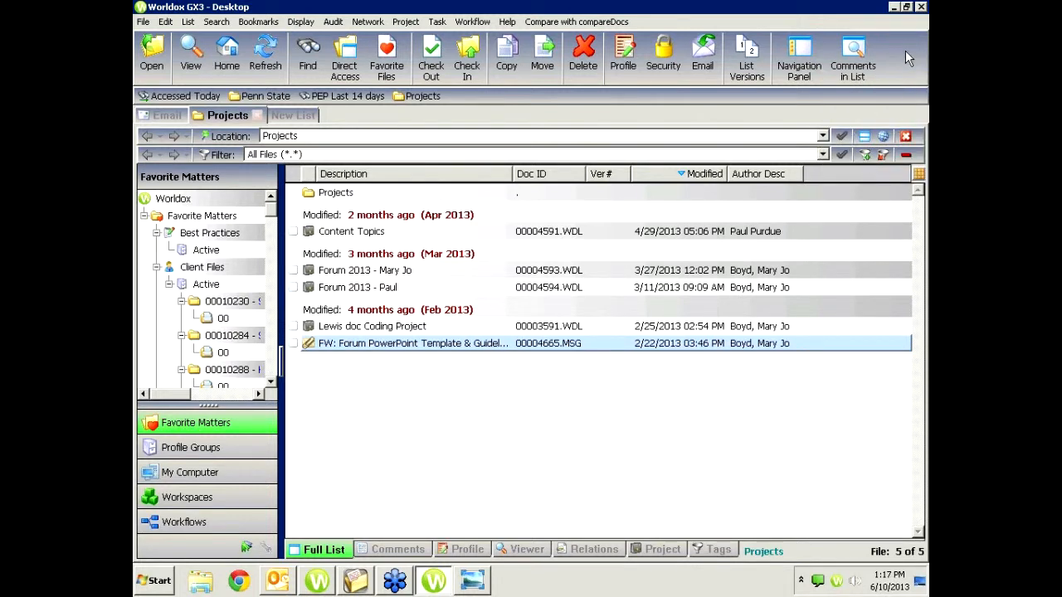
- Examine the text and icon options of the Comments in List button, cancelling out of both dialogs
{"action": "right_click", "coordinate": [859, 56]}
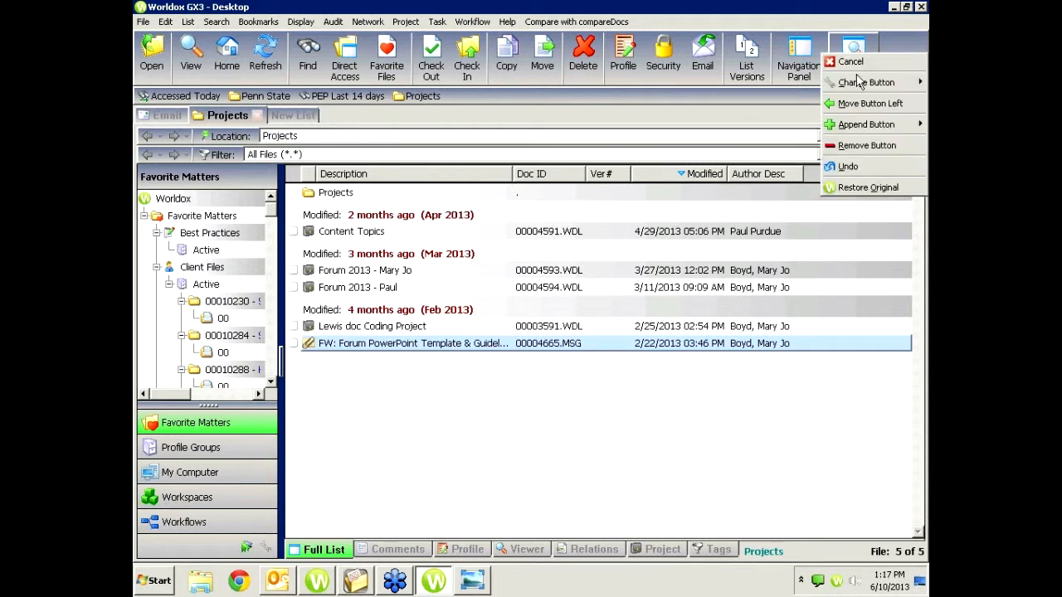
{"action": "mouse_move", "coordinate": [863, 83]}
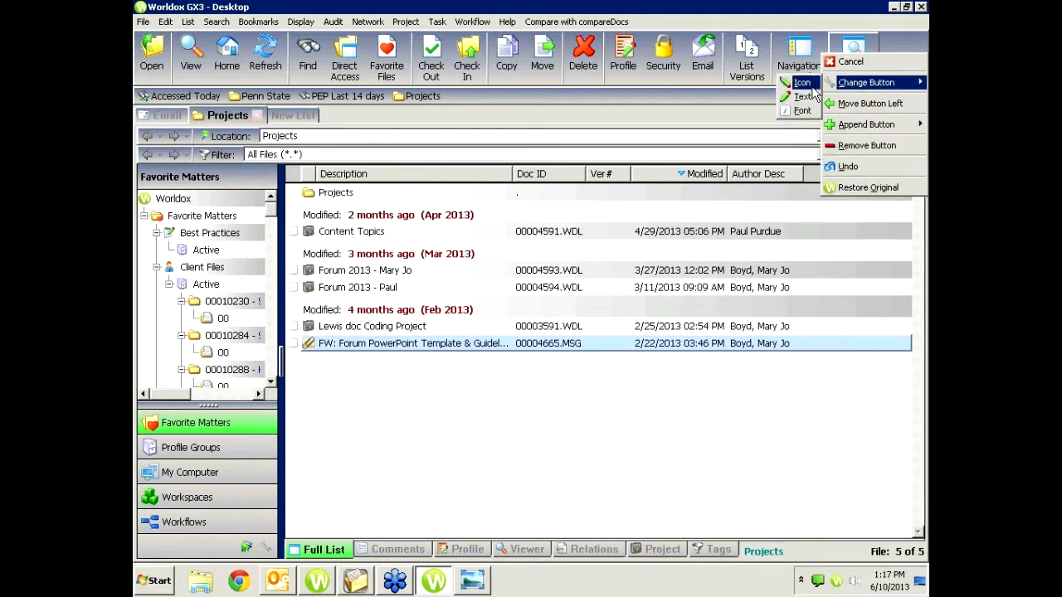
{"action": "left_click", "coordinate": [801, 100]}
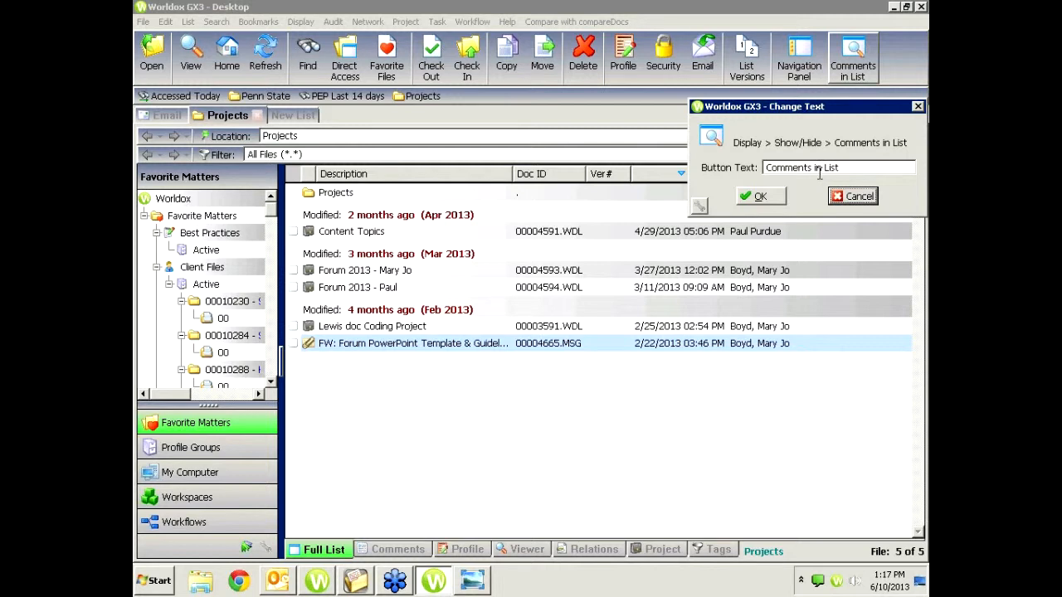
{"action": "left_click", "coordinate": [854, 196]}
{"action": "right_click", "coordinate": [854, 62]}
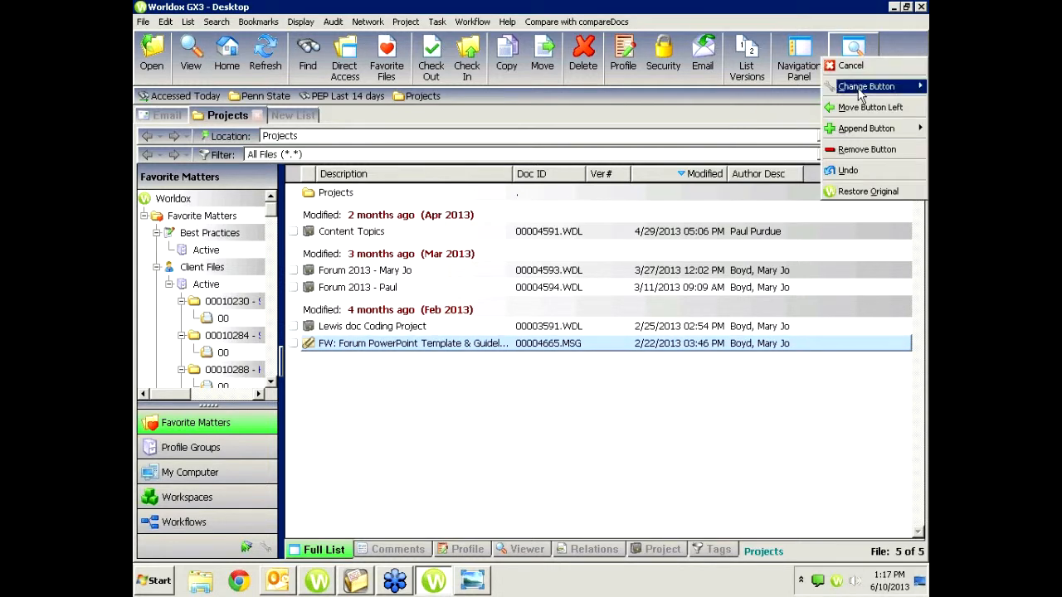
{"action": "mouse_move", "coordinate": [859, 91]}
{"action": "left_click", "coordinate": [808, 97]}
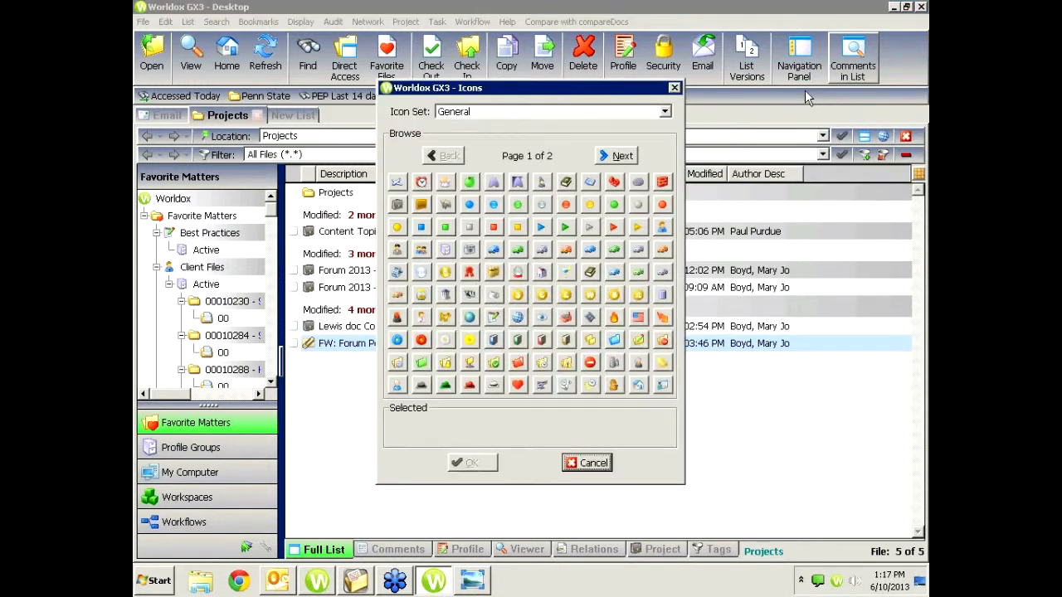
{"action": "left_click", "coordinate": [591, 462]}
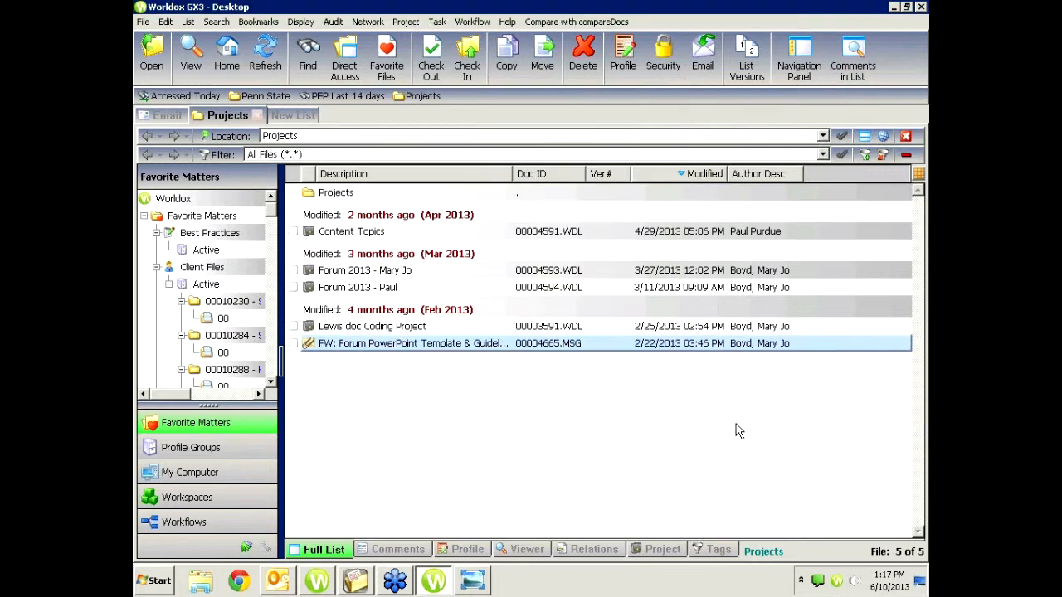
- Examine the font options for the Comments in List button, browsing the font list and cancelling out of both font dialogs
{"action": "right_click", "coordinate": [854, 73]}
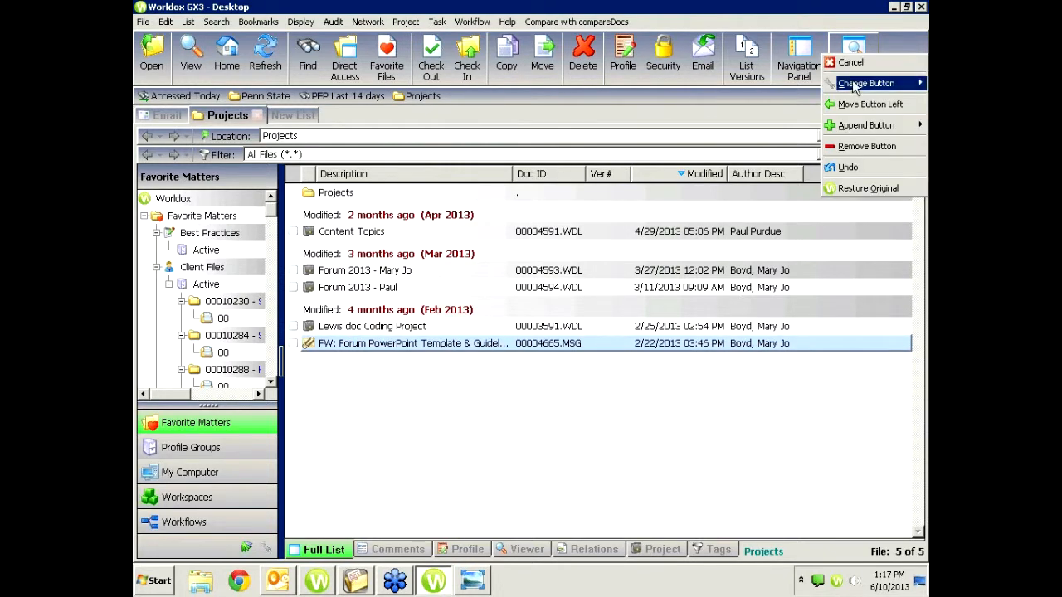
{"action": "mouse_move", "coordinate": [854, 84]}
{"action": "left_click", "coordinate": [801, 109]}
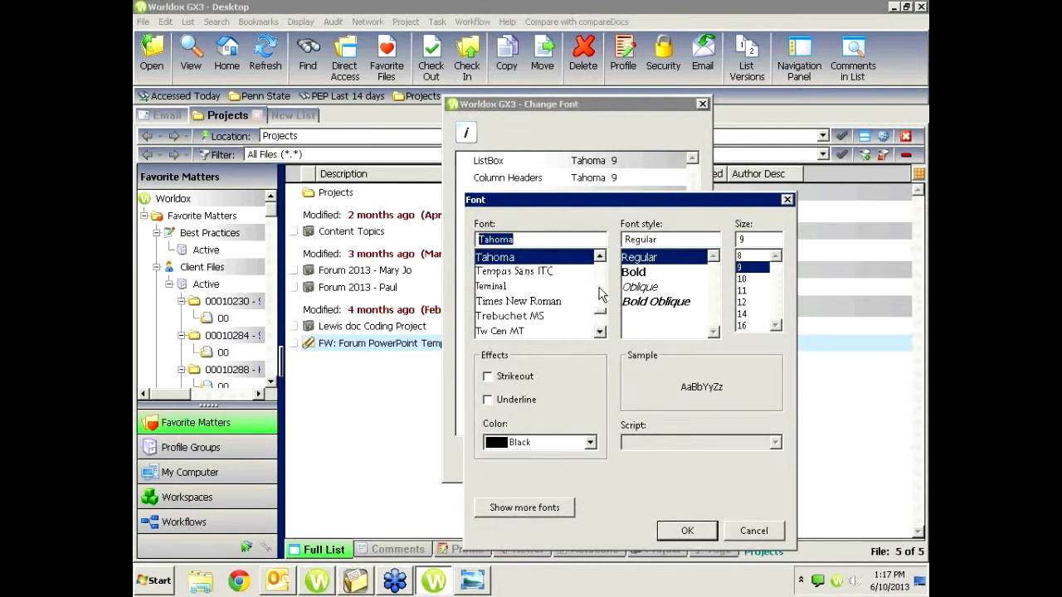
{"action": "left_click_drag", "start_coordinate": [600, 322], "coordinate": [602, 265]}
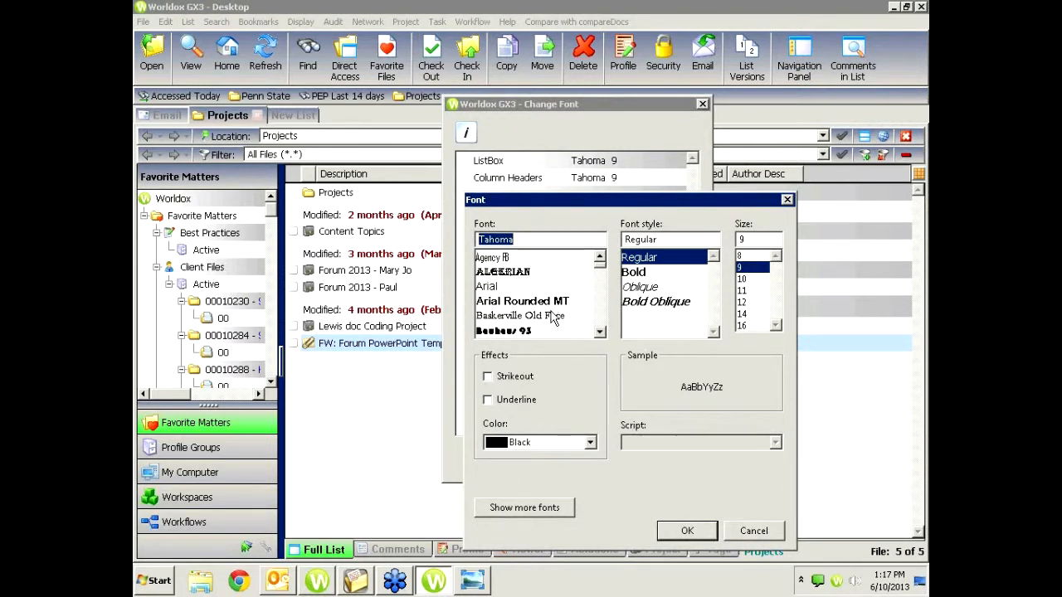
{"action": "left_click", "coordinate": [599, 332]}
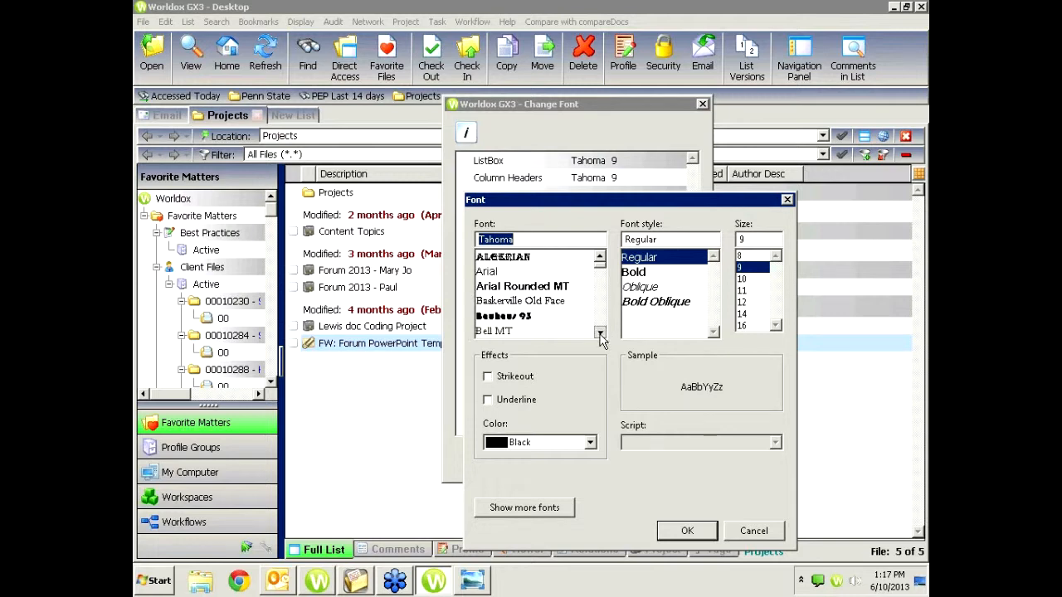
{"action": "left_click", "coordinate": [600, 333]}
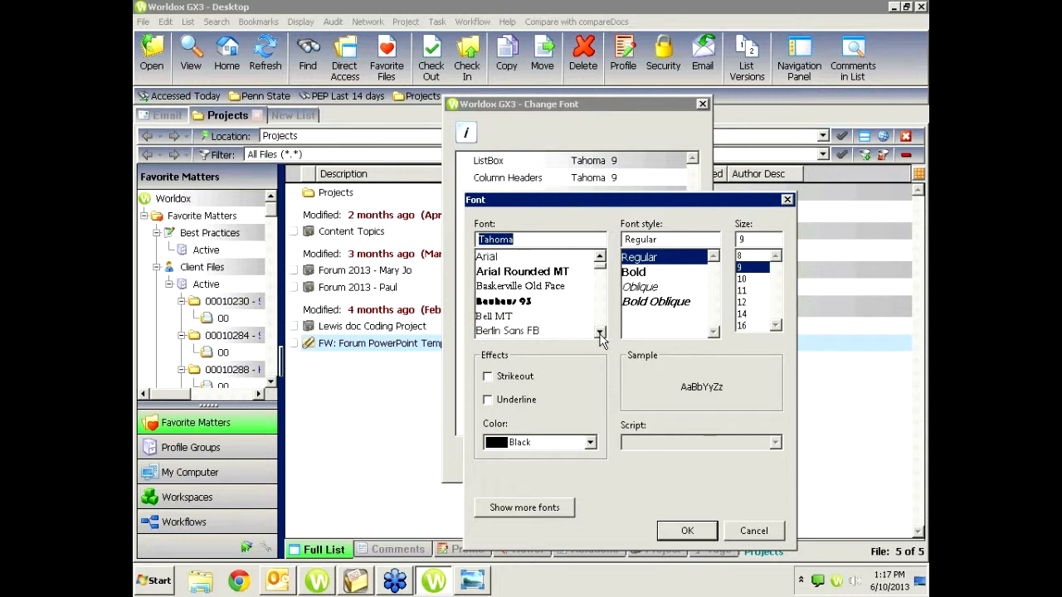
{"action": "left_click", "coordinate": [603, 272]}
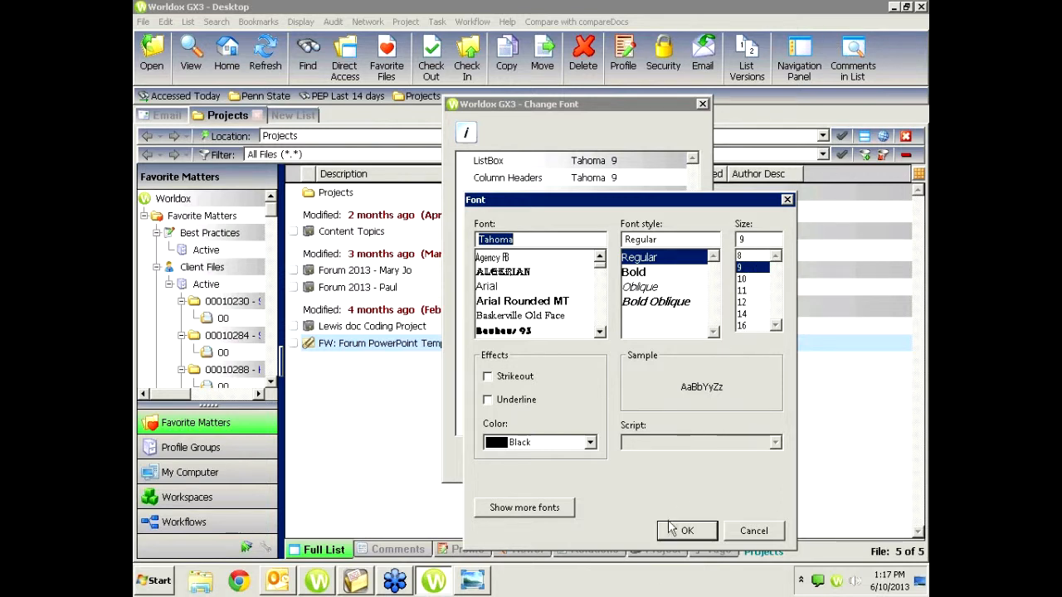
{"action": "left_click", "coordinate": [753, 535]}
{"action": "left_click", "coordinate": [644, 526]}
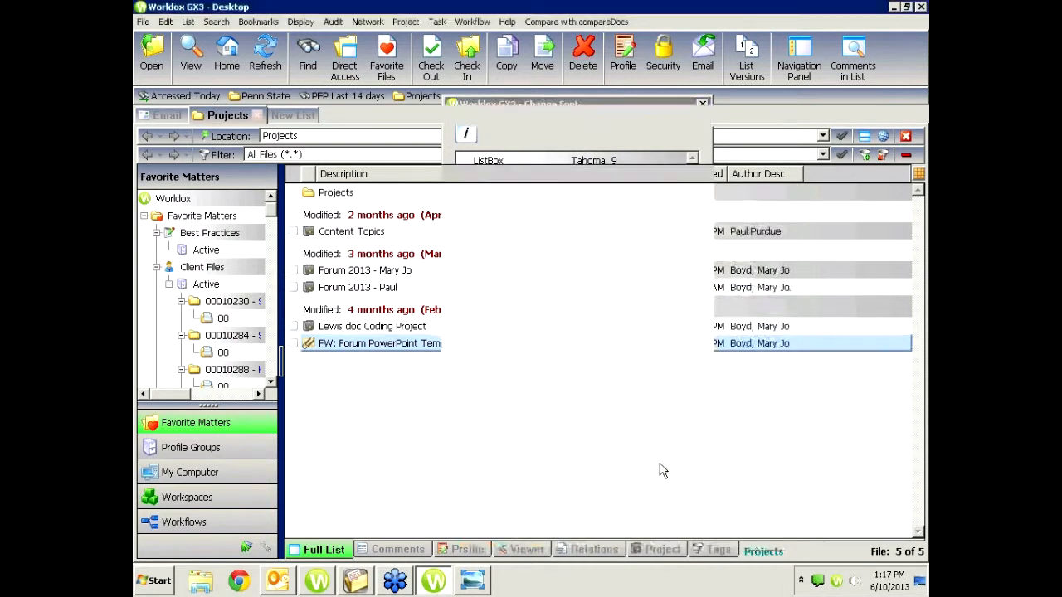
- Browse the command categories available for appending a toolbar button, including Help, Audit and Display's Window Styles, without adding one
{"action": "right_click", "coordinate": [899, 55]}
{"action": "mouse_move", "coordinate": [892, 91]}
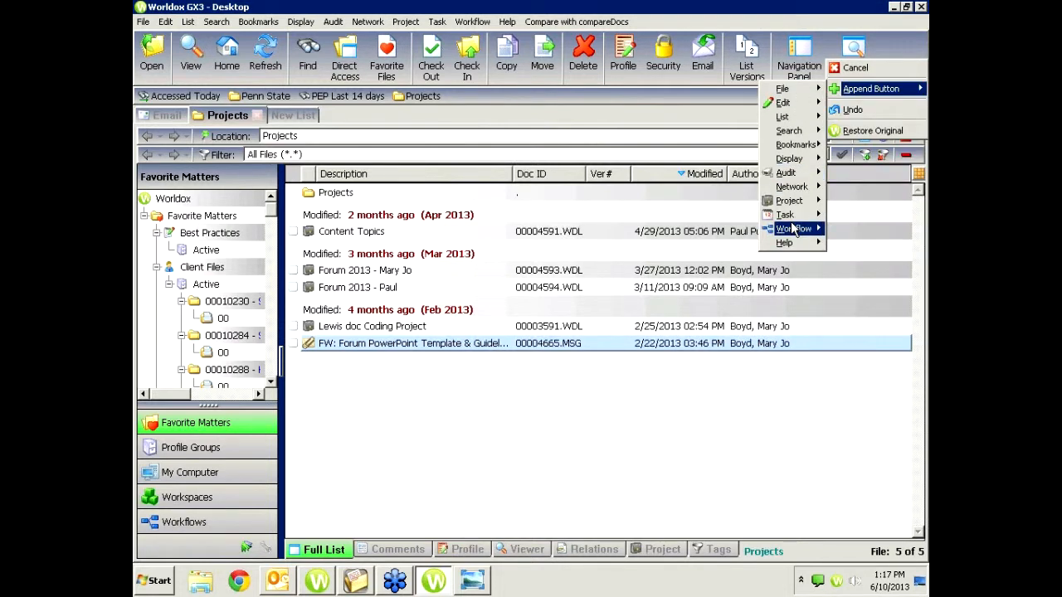
{"action": "mouse_move", "coordinate": [792, 232]}
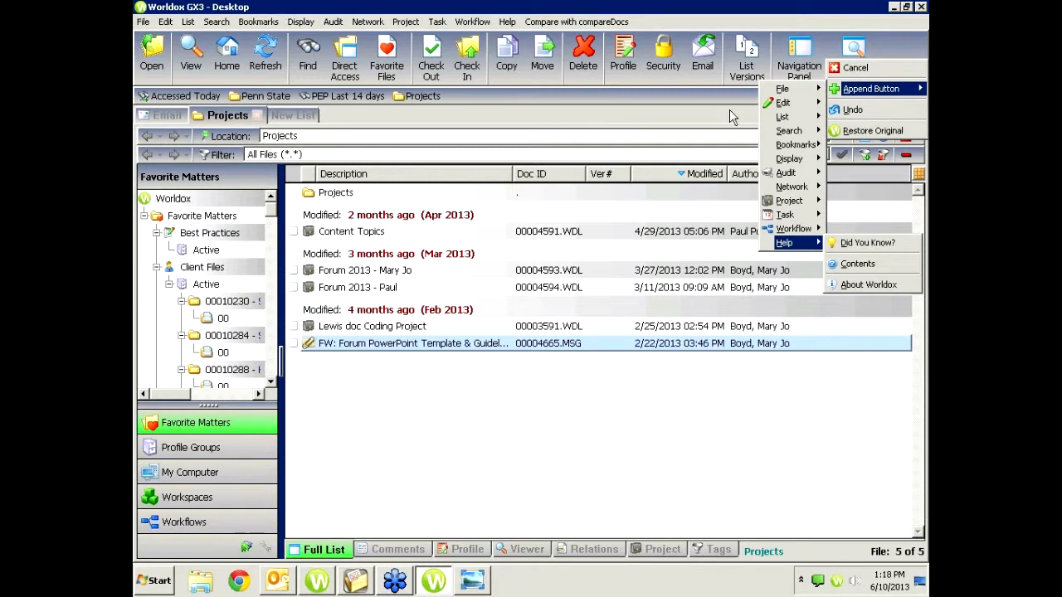
{"action": "mouse_move", "coordinate": [788, 177]}
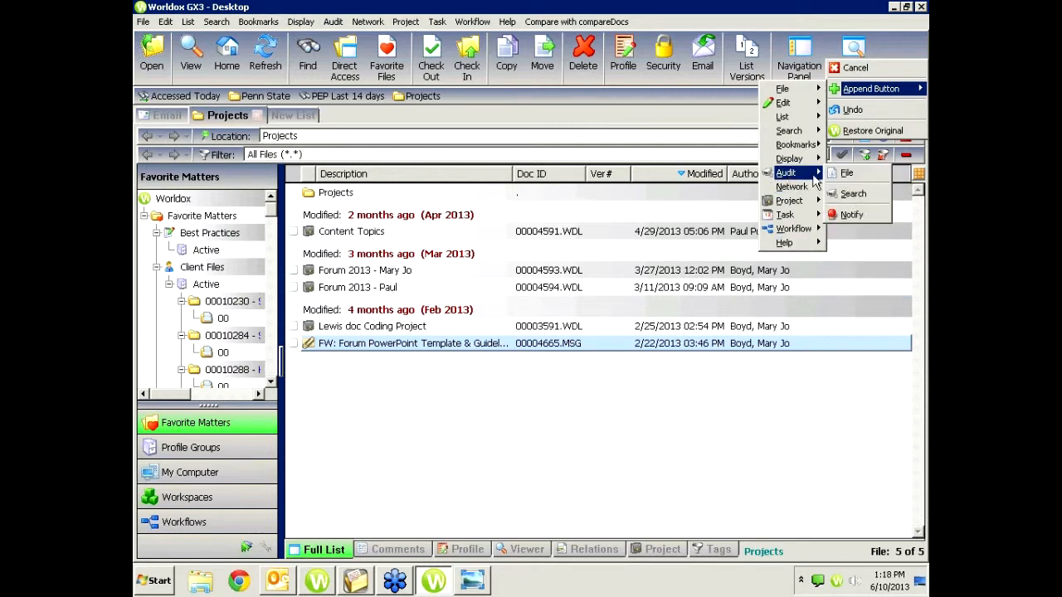
{"action": "mouse_move", "coordinate": [788, 152]}
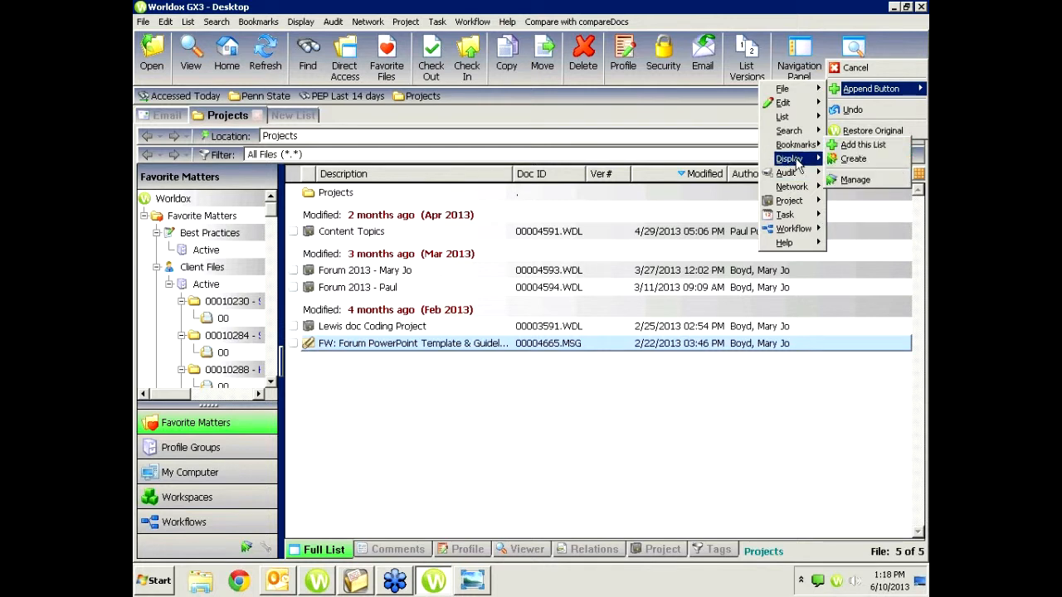
{"action": "mouse_move", "coordinate": [885, 240]}
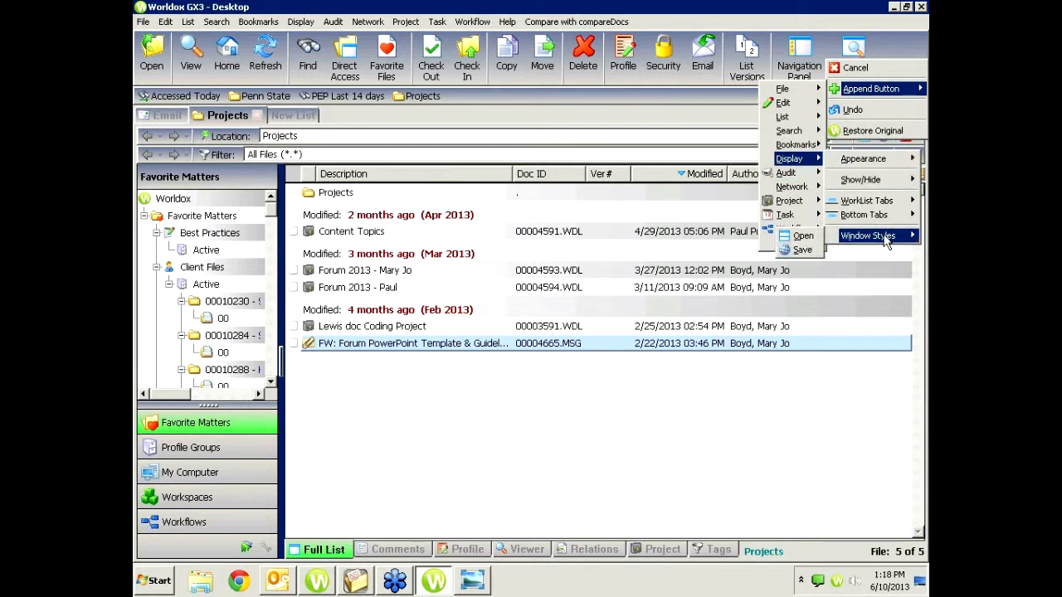
{"action": "left_click", "coordinate": [875, 44]}
{"action": "right_click", "coordinate": [884, 46]}
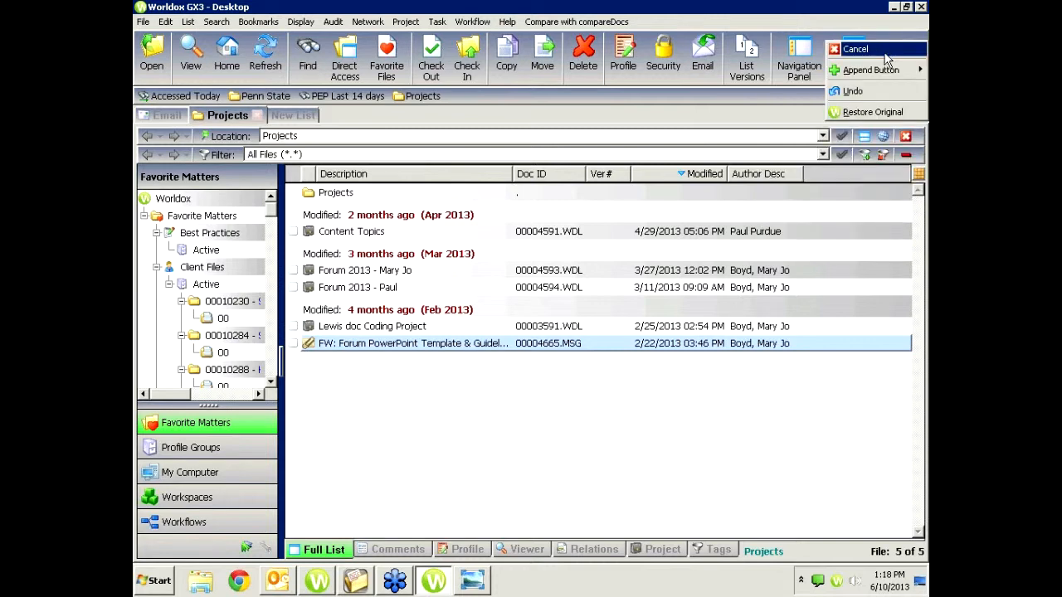
{"action": "left_click", "coordinate": [803, 48]}
- Append the Search > Find command as a toolbar button after Navigation Panel, keeping the text Find
{"action": "right_click", "coordinate": [803, 48]}
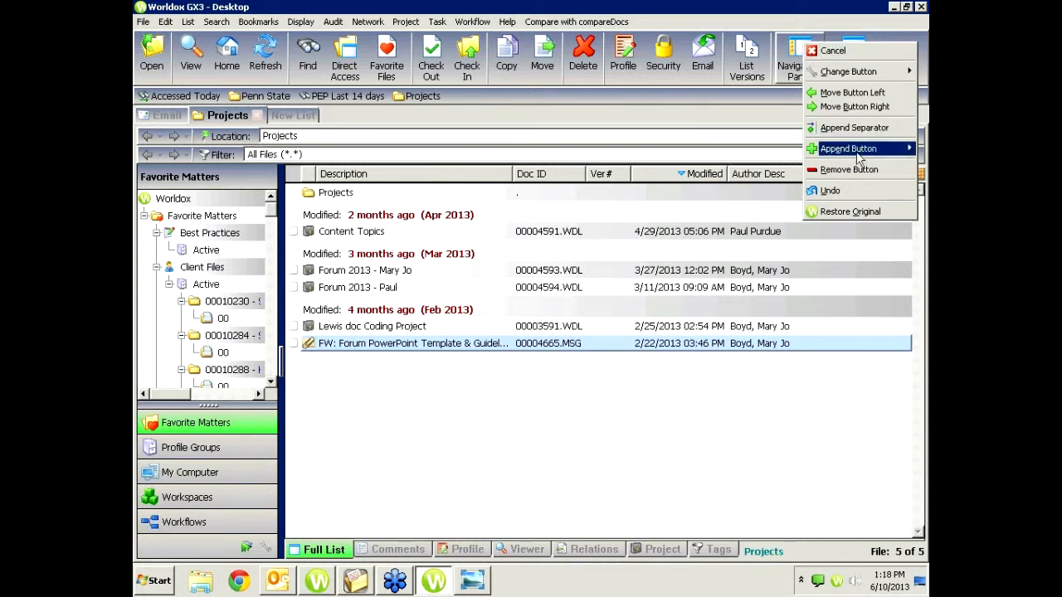
{"action": "mouse_move", "coordinate": [852, 155]}
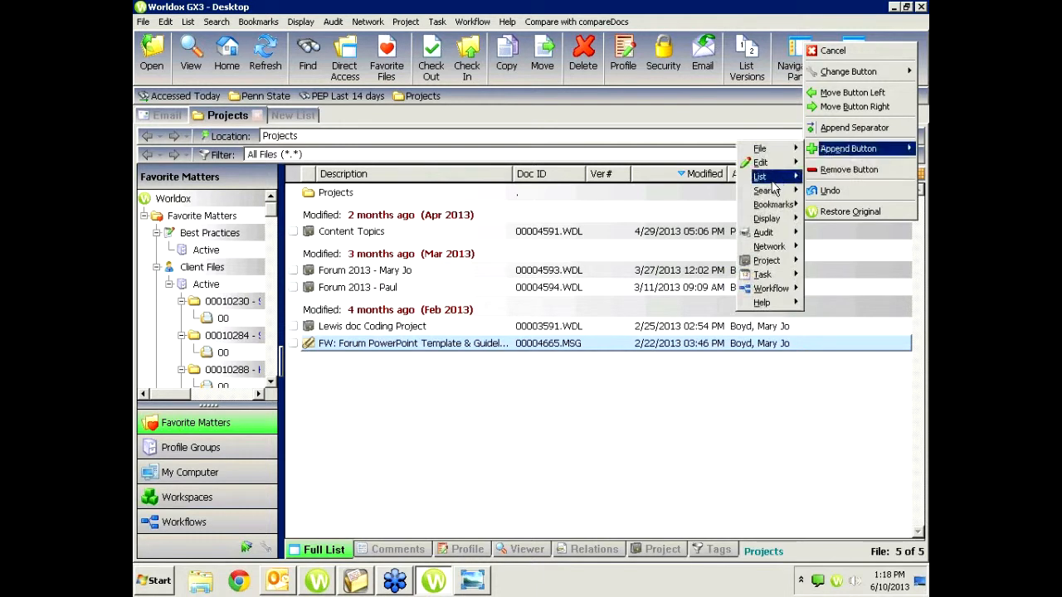
{"action": "left_click", "coordinate": [826, 192]}
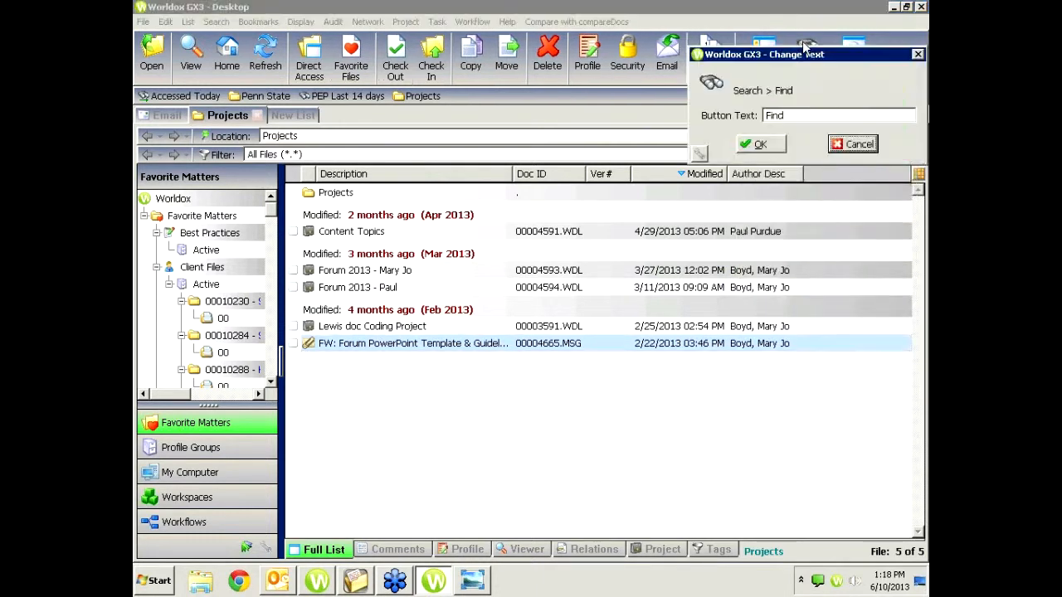
{"action": "left_click", "coordinate": [759, 145]}
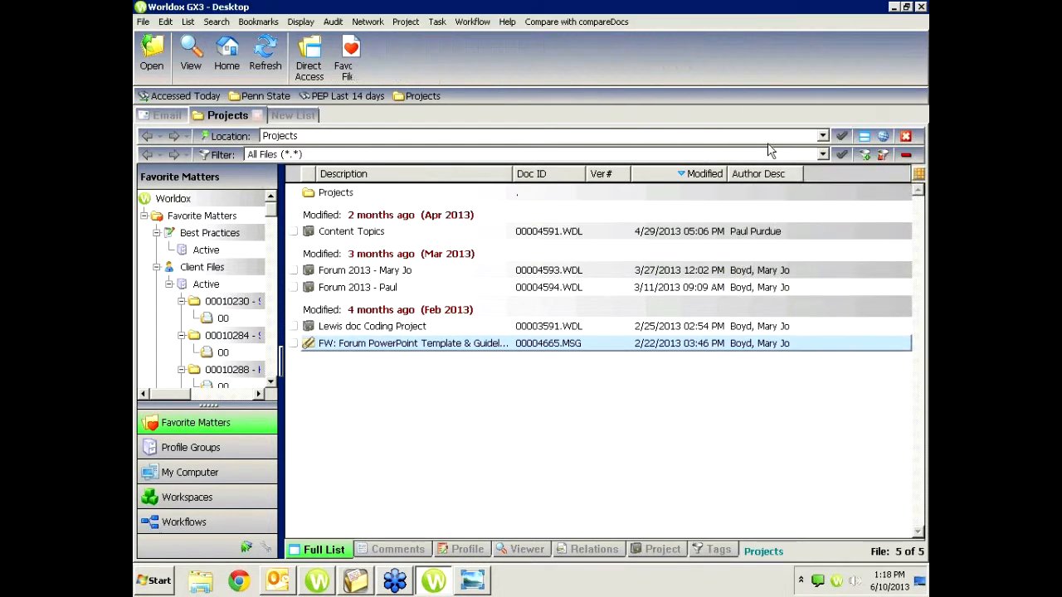
- Append the Display > Appearance > Color command at the end of the toolbar, keeping the text Color
{"action": "right_click", "coordinate": [894, 50]}
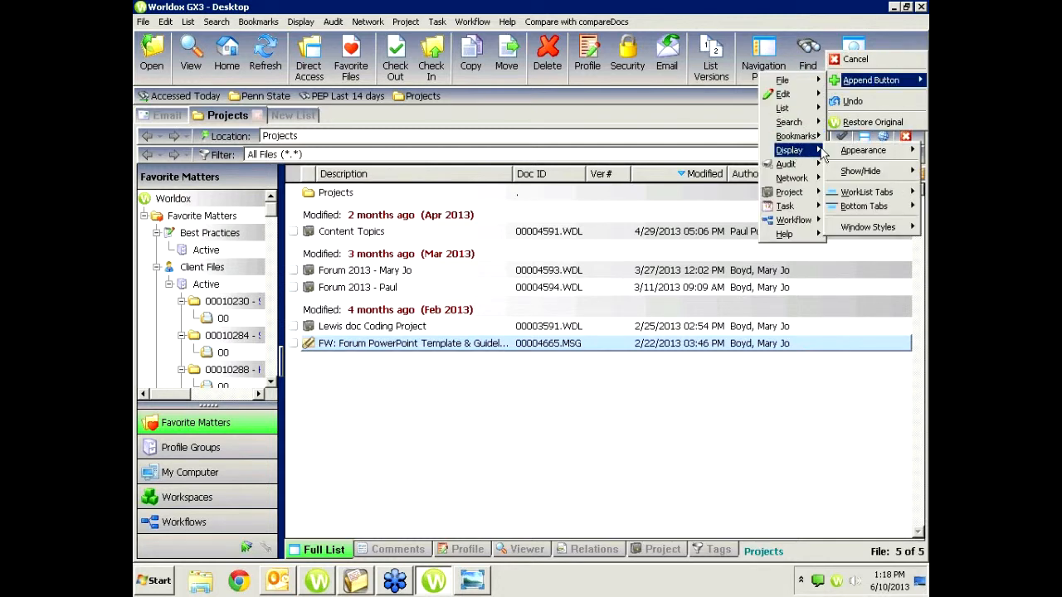
{"action": "mouse_move", "coordinate": [842, 156]}
{"action": "left_click", "coordinate": [803, 150]}
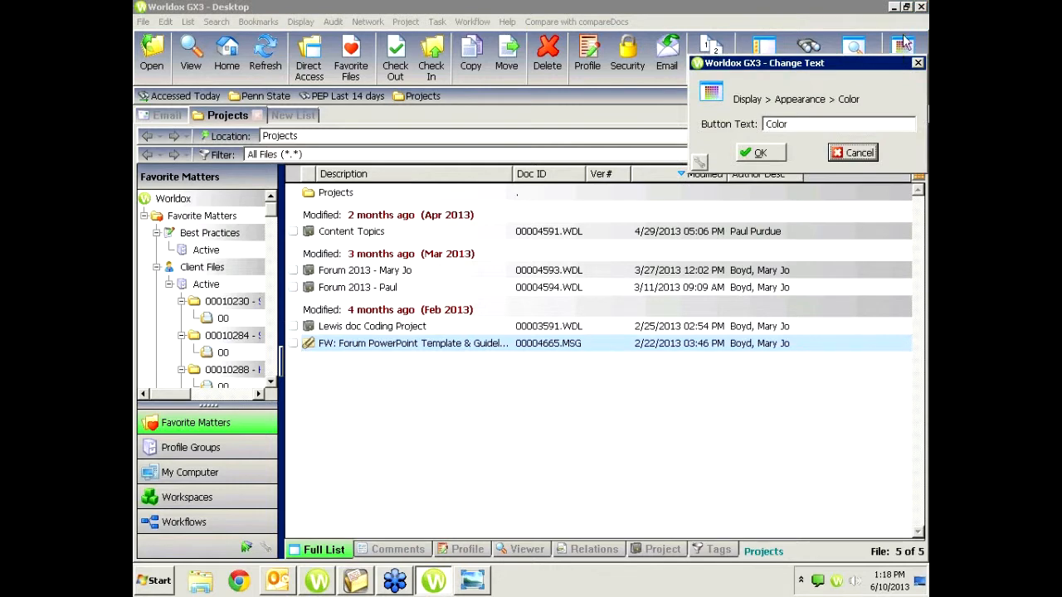
{"action": "left_click", "coordinate": [763, 152]}
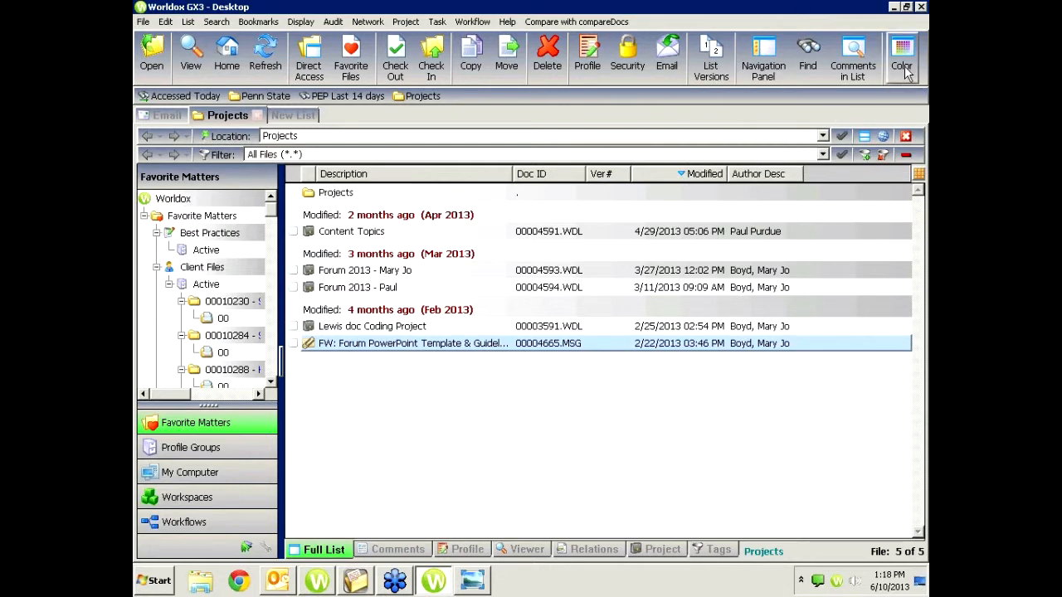
- Switch the desktop window between maximized and restored size to compare how the toolbar buttons are displayed
{"action": "double_click", "coordinate": [820, 12]}
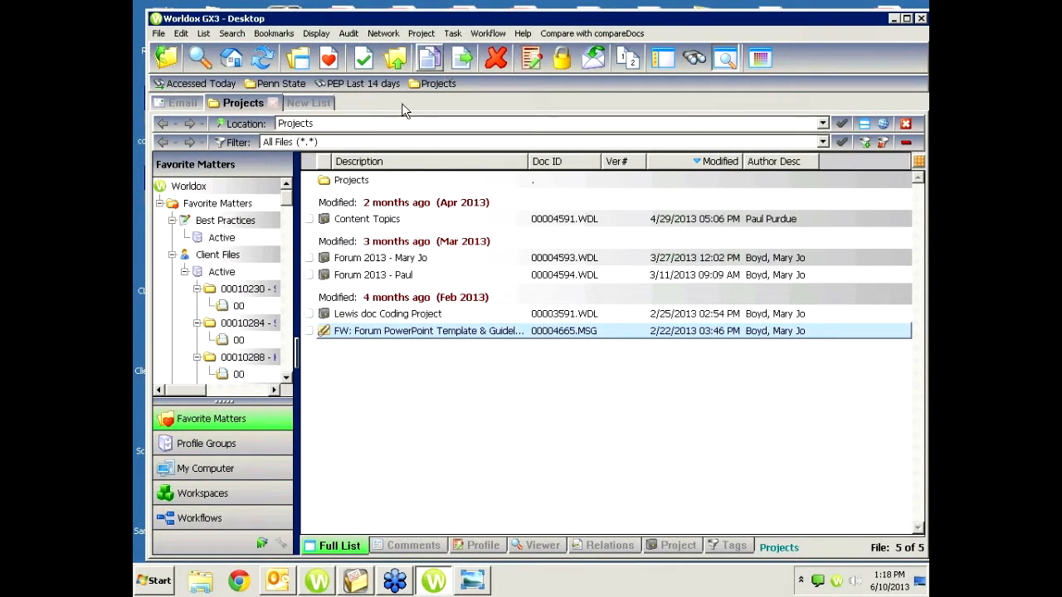
{"action": "left_click", "coordinate": [906, 18]}
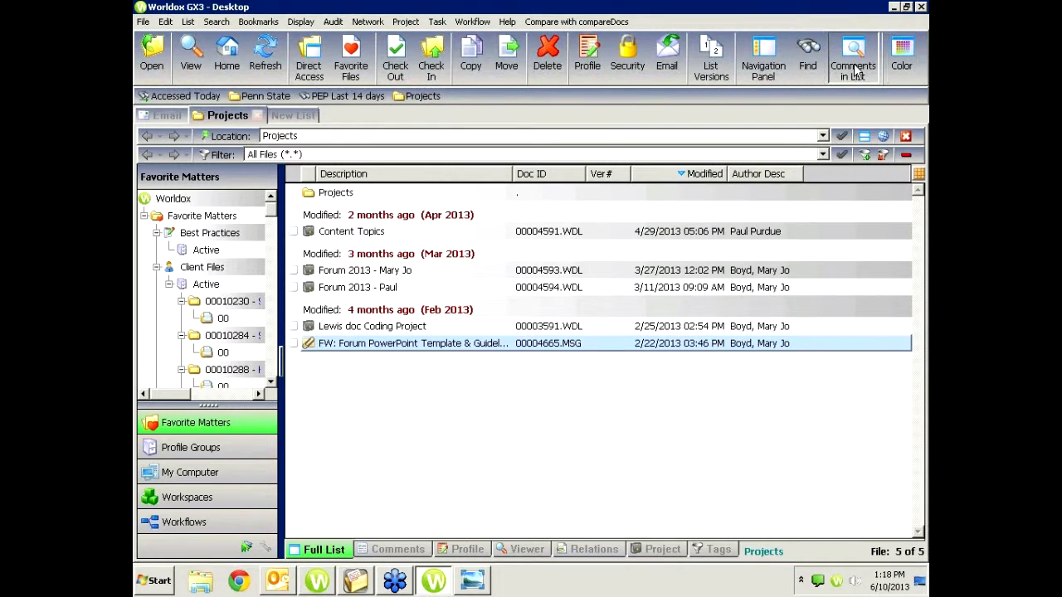
{"action": "left_click", "coordinate": [906, 7]}
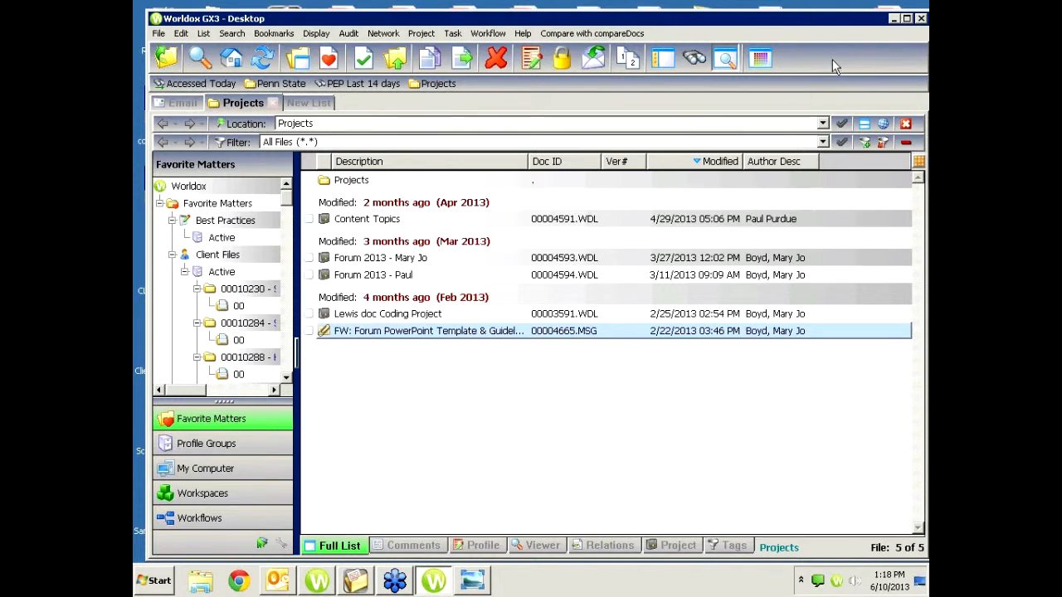
- Remove the Color and Find buttons from the toolbar and maximize the desktop window
{"action": "right_click", "coordinate": [854, 57]}
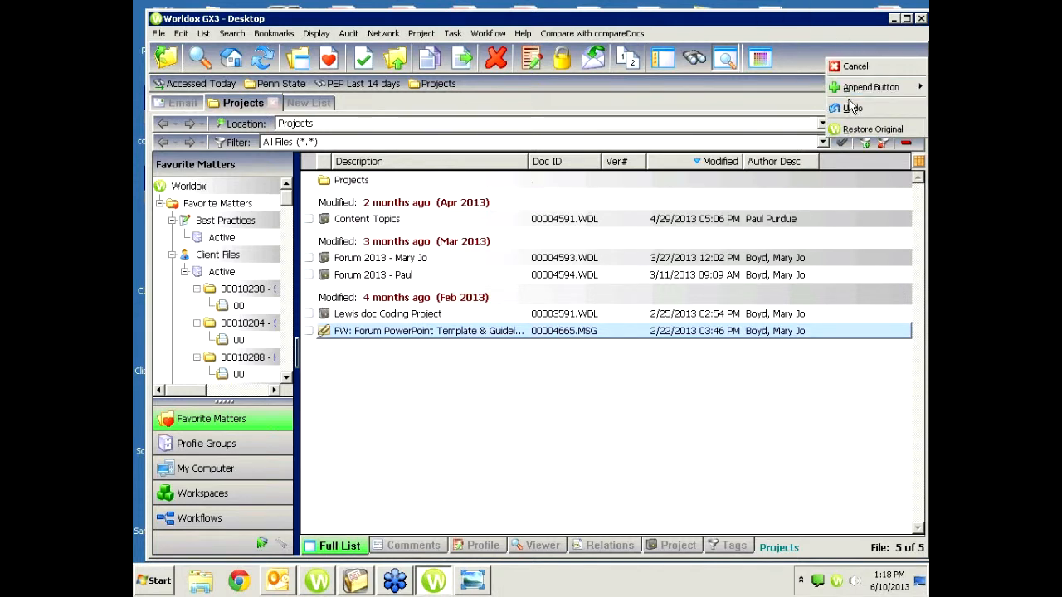
{"action": "right_click", "coordinate": [760, 60]}
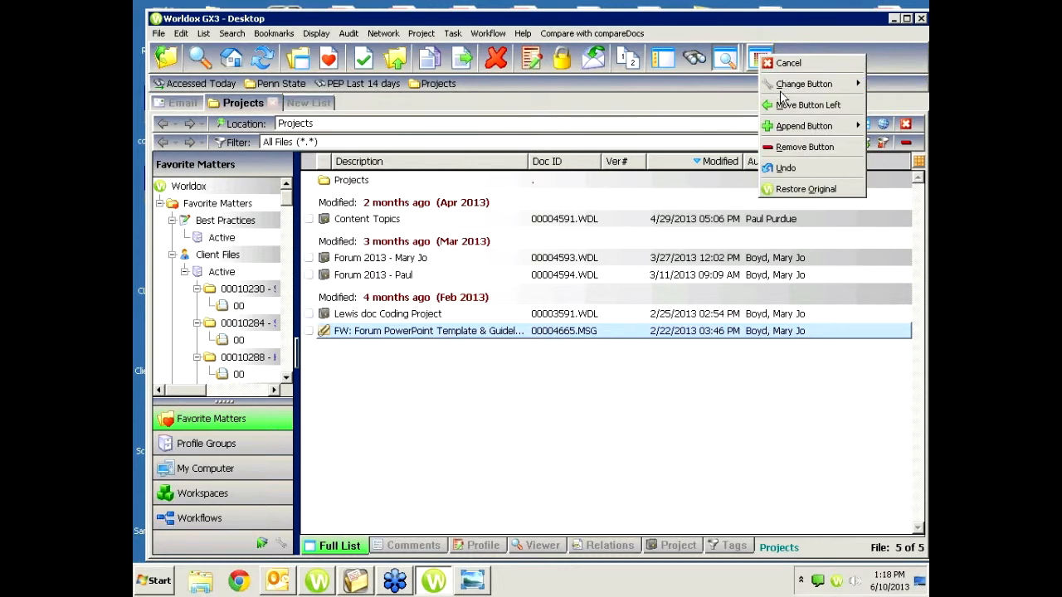
{"action": "left_click", "coordinate": [804, 147]}
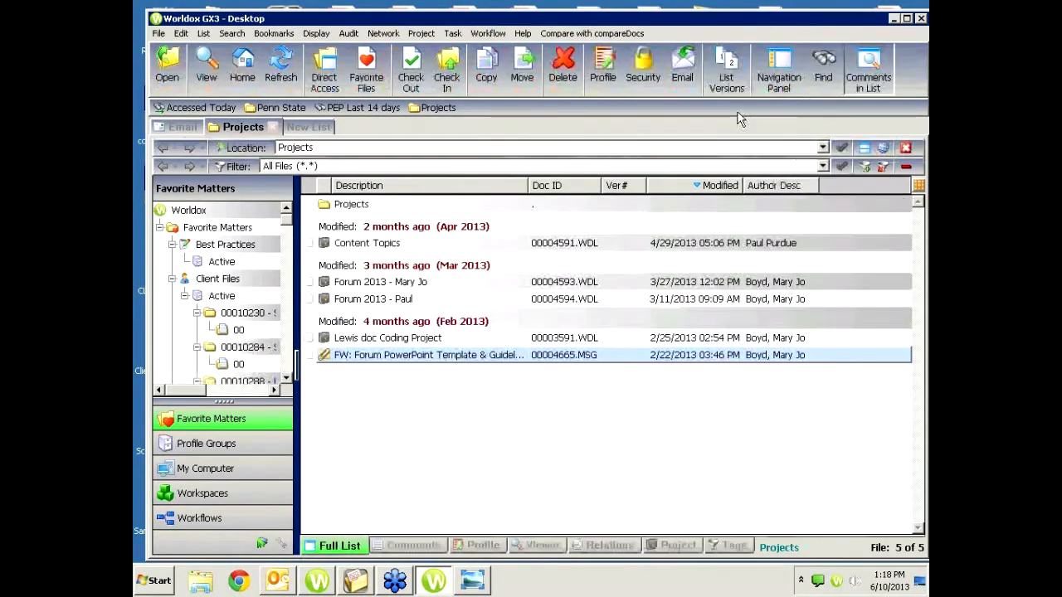
{"action": "right_click", "coordinate": [821, 67]}
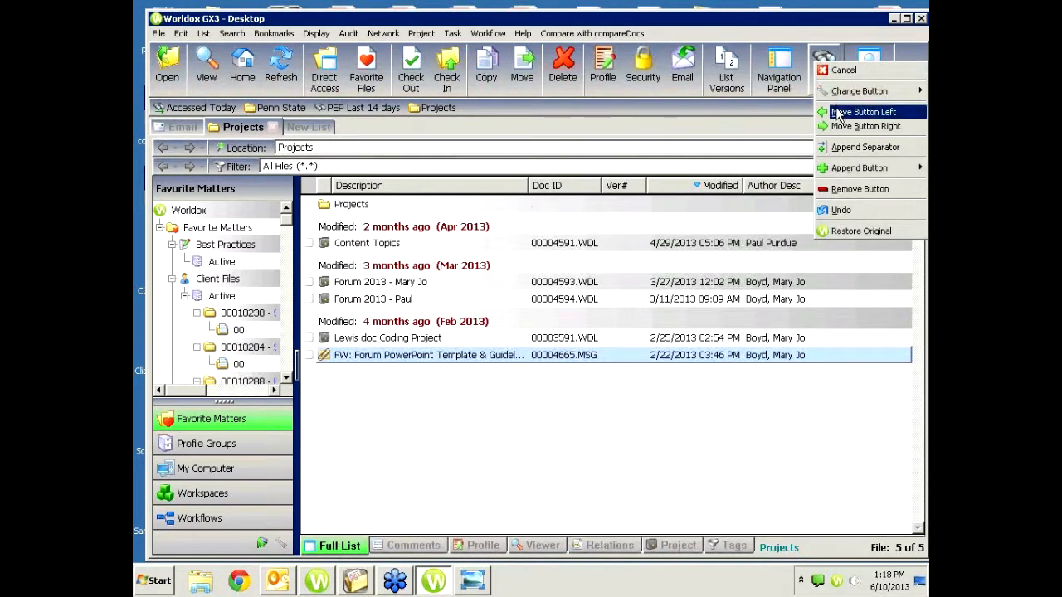
{"action": "left_click", "coordinate": [855, 189]}
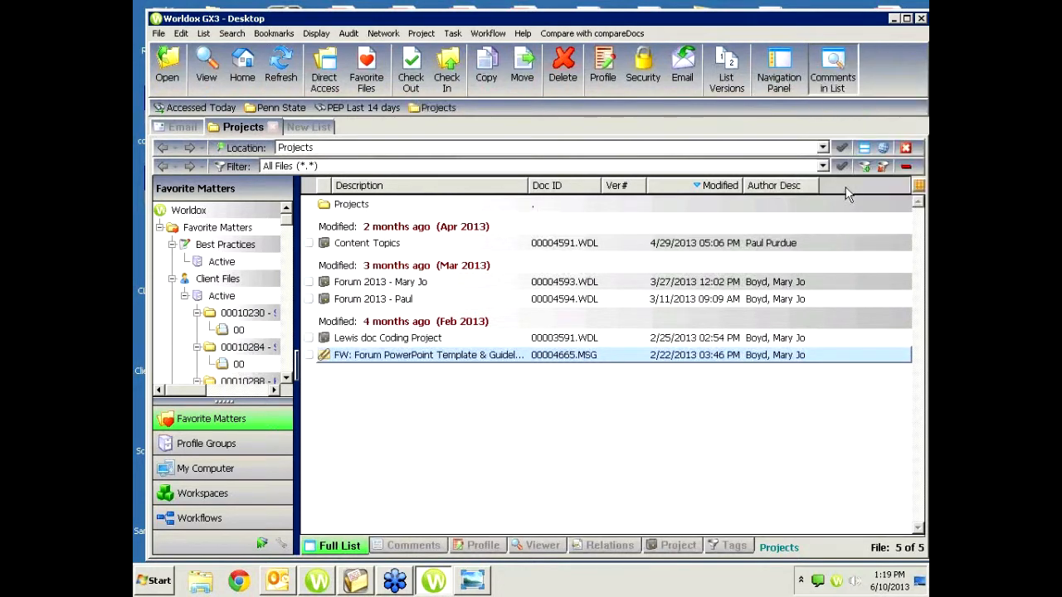
{"action": "left_click", "coordinate": [907, 18]}
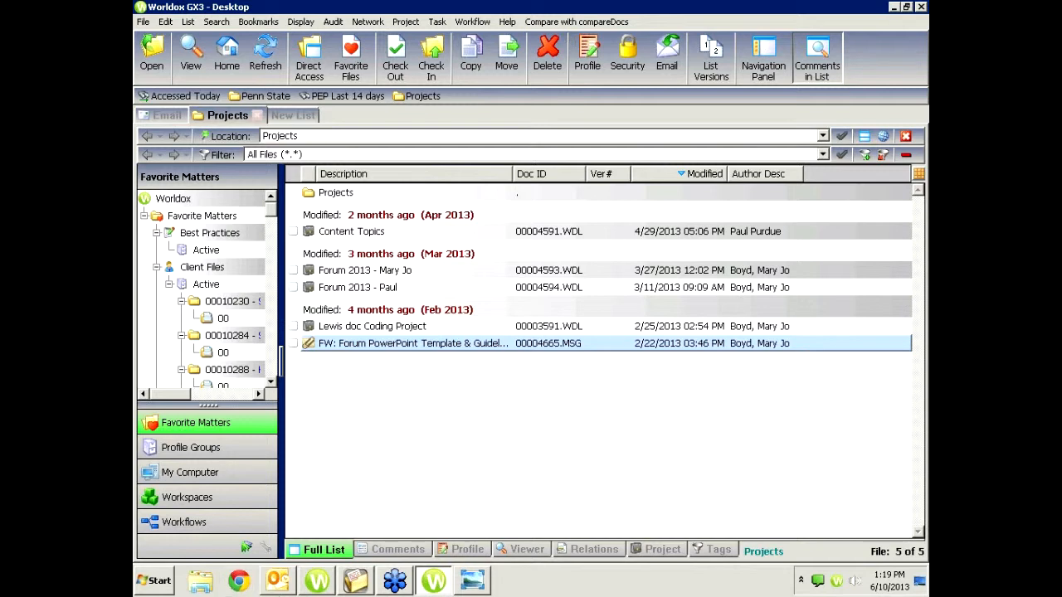
{"action": "left_click", "coordinate": [238, 580]}
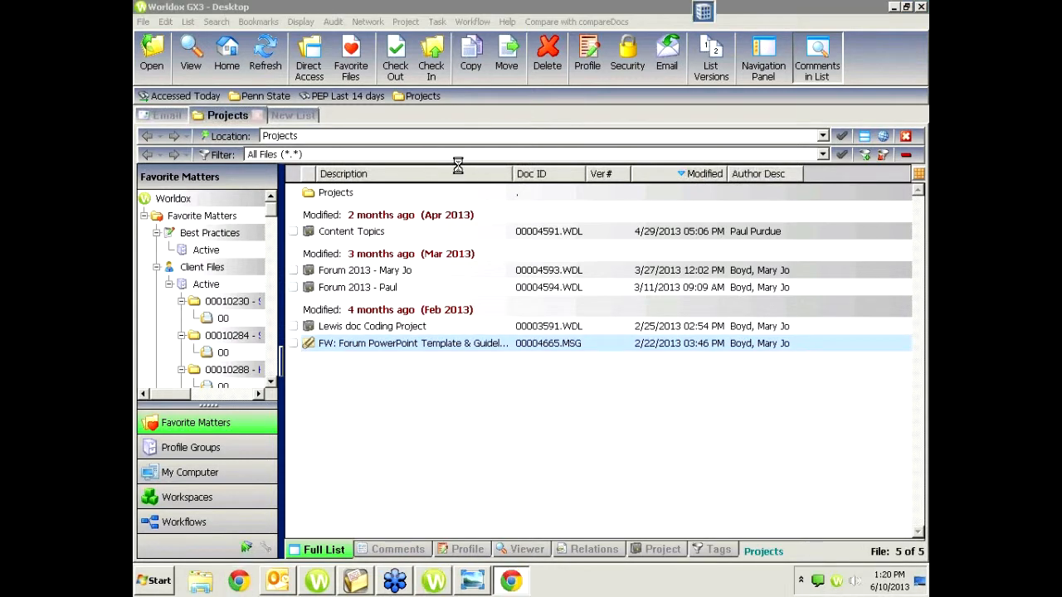
{"action": "type", "text": "www.attorneycomputersystems.com"}
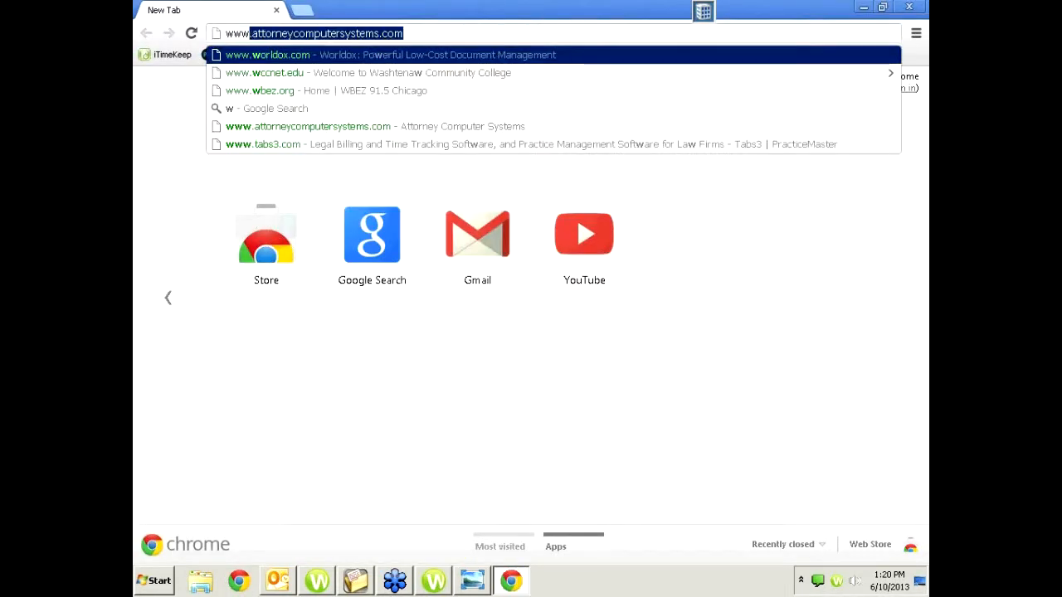
{"action": "key", "text": "Return"}
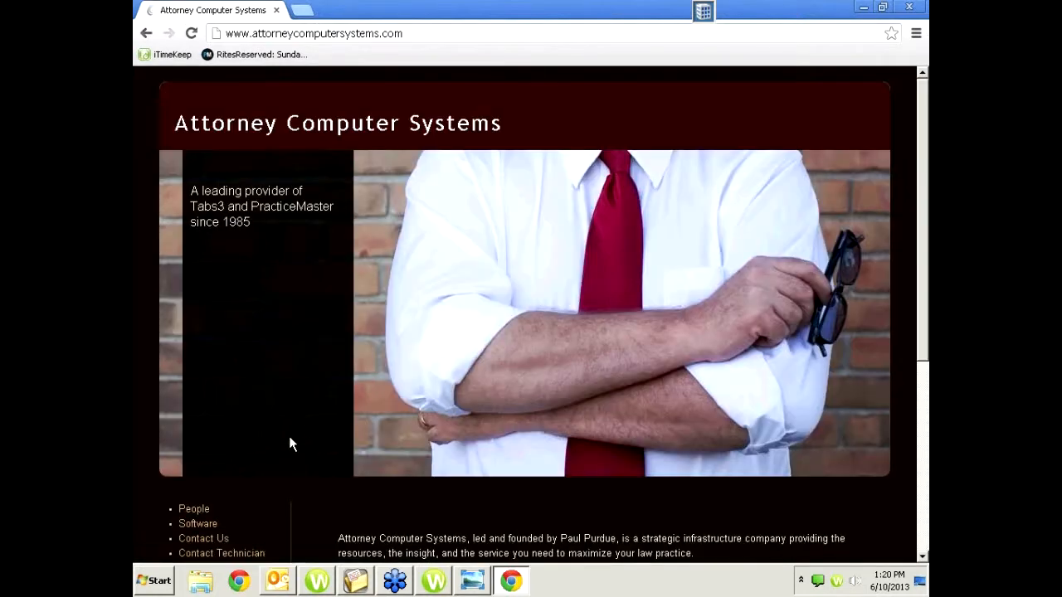
- Open the Worldox Virtual User Group Meetings page and view the June 10, 2013 session description
{"action": "scroll", "coordinate": [303, 456], "scroll_direction": "down", "scroll_amount": 4}
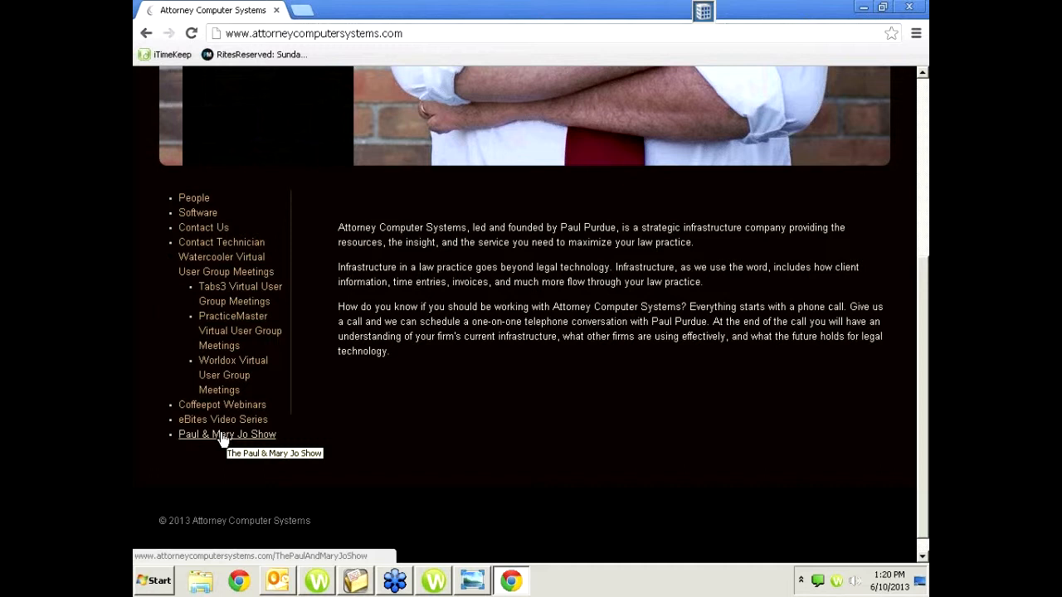
{"action": "left_click", "coordinate": [227, 377]}
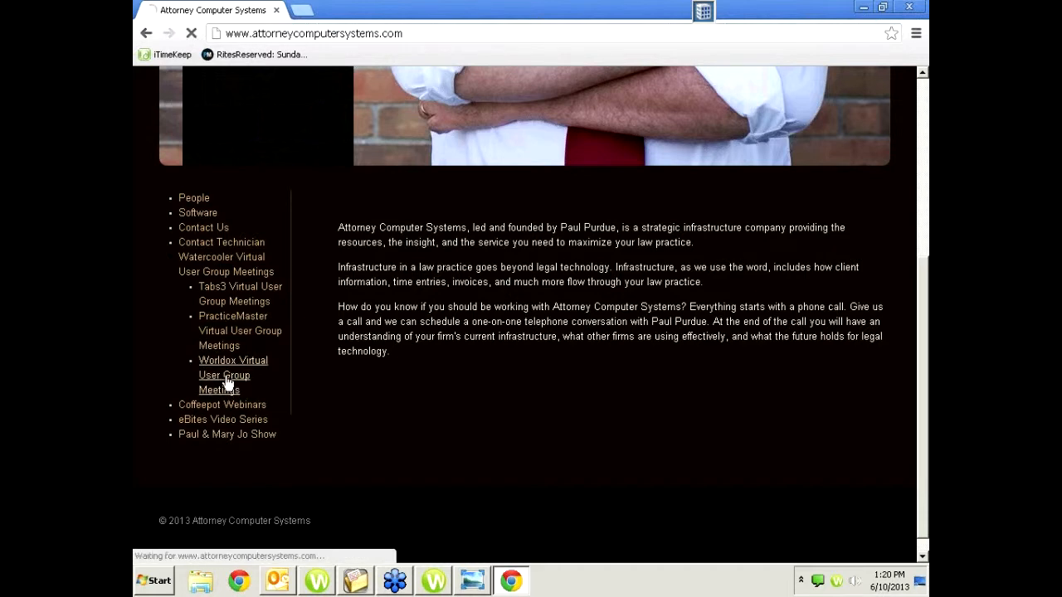
{"action": "scroll", "coordinate": [579, 439], "scroll_direction": "down", "scroll_amount": 4}
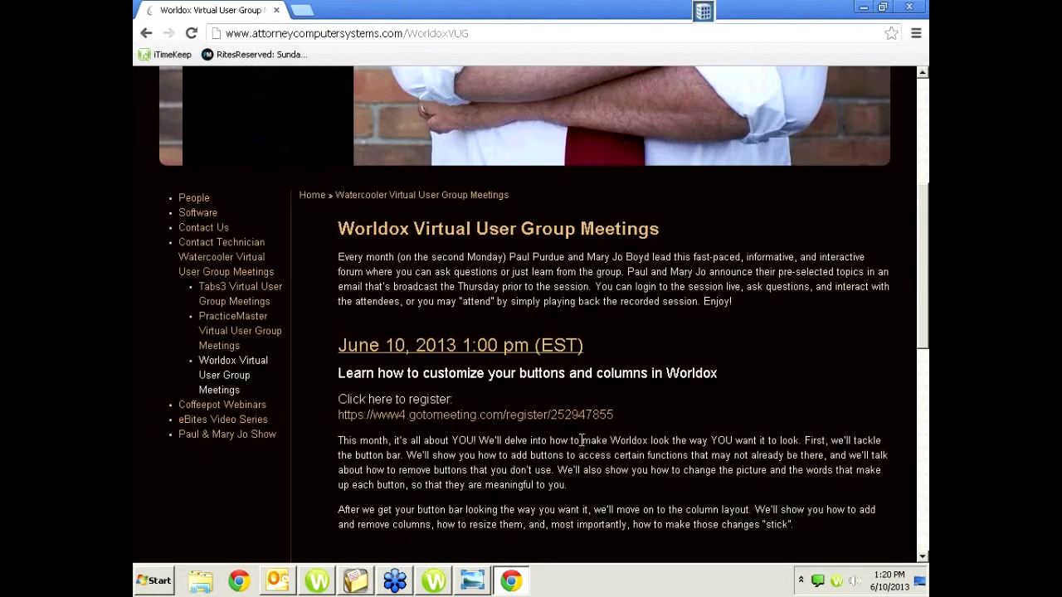
- Review the May 2013 bookmarks and April 2013 categories session descriptions on the Worldox Virtual User Group Meetings page
{"action": "scroll", "coordinate": [581, 439], "scroll_direction": "down", "scroll_amount": 1}
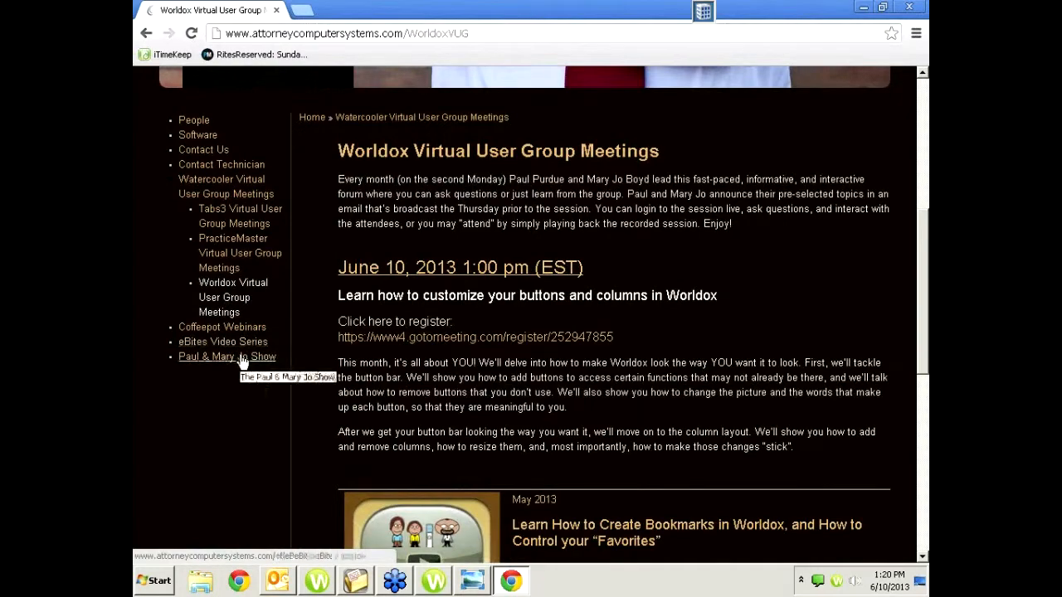
{"action": "scroll", "coordinate": [413, 363], "scroll_direction": "down", "scroll_amount": 6}
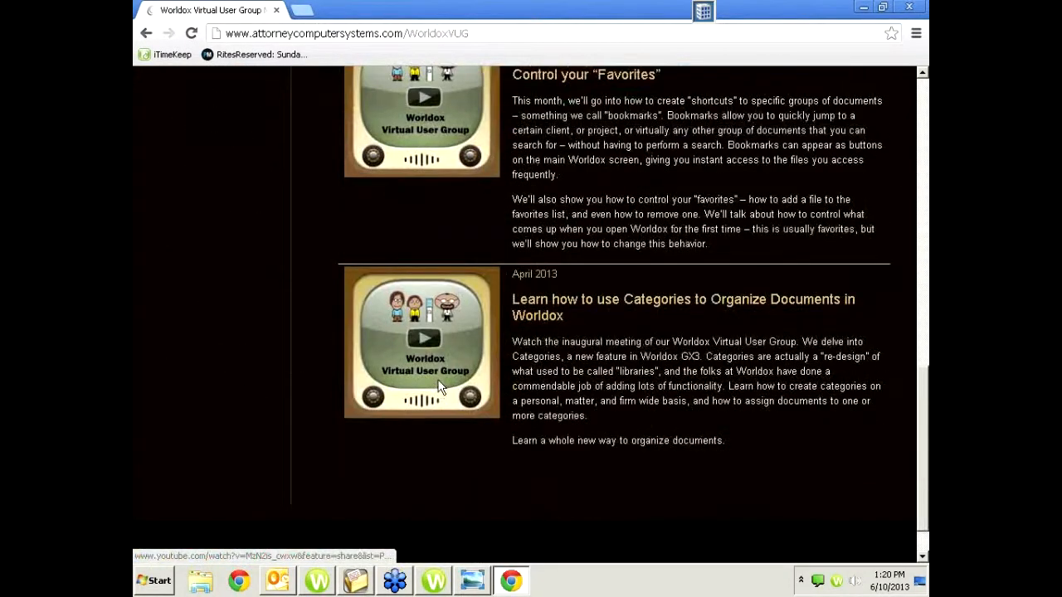
{"action": "scroll", "coordinate": [438, 370], "scroll_direction": "up", "scroll_amount": 2}
{"action": "scroll", "coordinate": [625, 278], "scroll_direction": "down", "scroll_amount": 1}
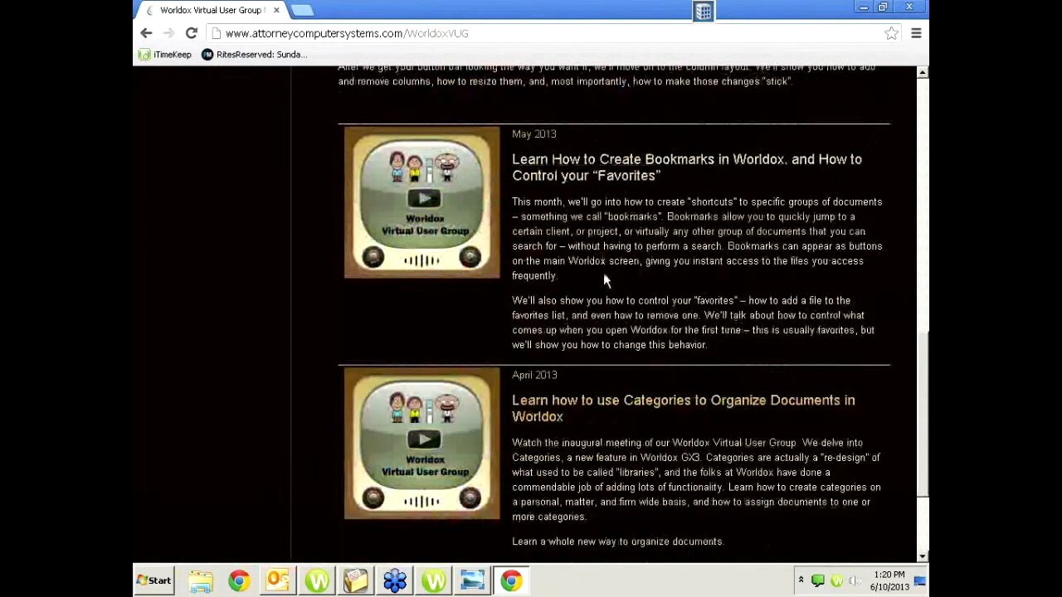
- Open the PracticeMaster Virtual User Group Meetings page and browse its list of past session recordings
{"action": "scroll", "coordinate": [603, 272], "scroll_direction": "up", "scroll_amount": 2}
{"action": "scroll", "coordinate": [603, 269], "scroll_direction": "up", "scroll_amount": 4}
{"action": "left_click", "coordinate": [211, 356]}
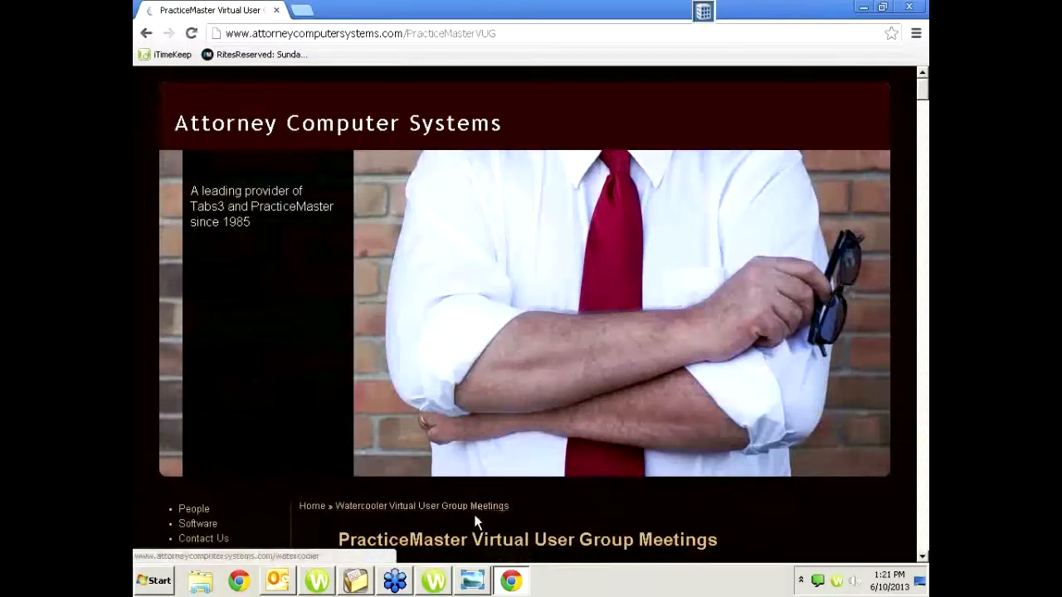
{"action": "scroll", "coordinate": [478, 515], "scroll_direction": "down", "scroll_amount": 3}
{"action": "scroll", "coordinate": [477, 512], "scroll_direction": "down", "scroll_amount": 15}
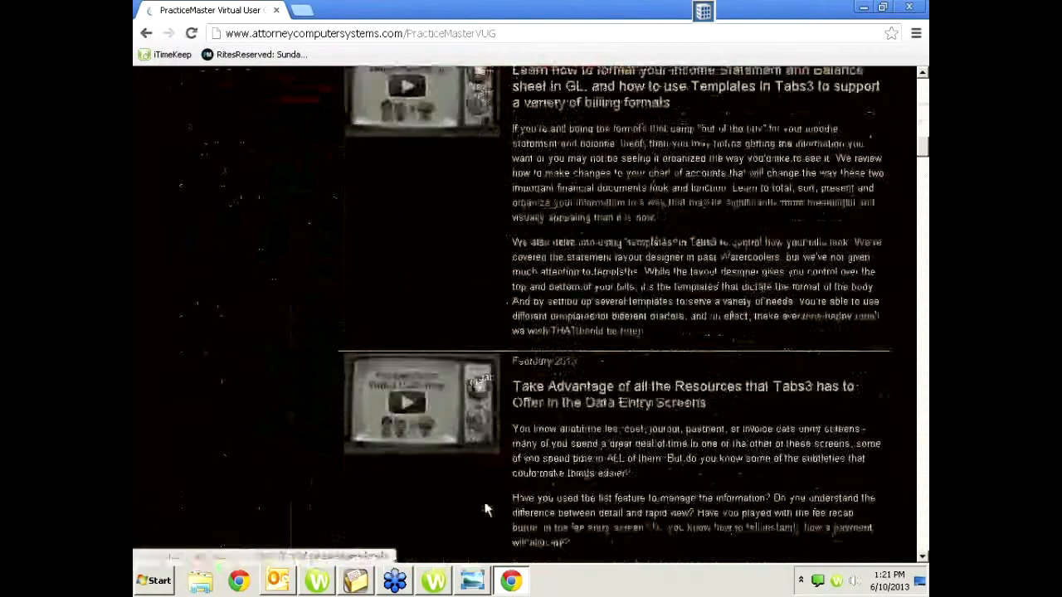
{"action": "scroll", "coordinate": [490, 508], "scroll_direction": "down", "scroll_amount": 20}
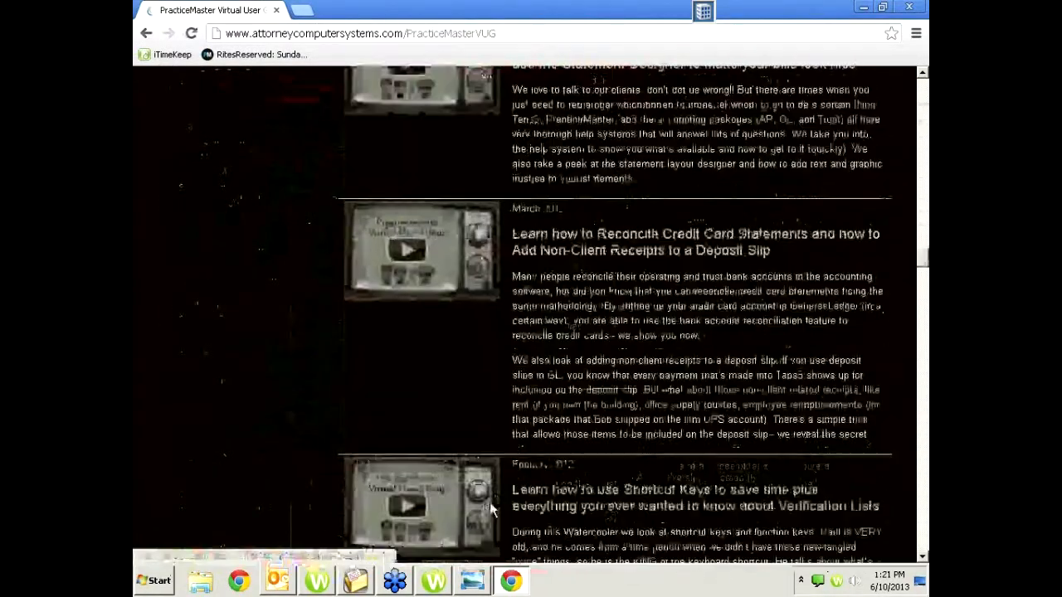
- Open the eBites Video Series page from the site navigation and look through its list of short videos
{"action": "scroll", "coordinate": [293, 478], "scroll_direction": "up", "scroll_amount": 15}
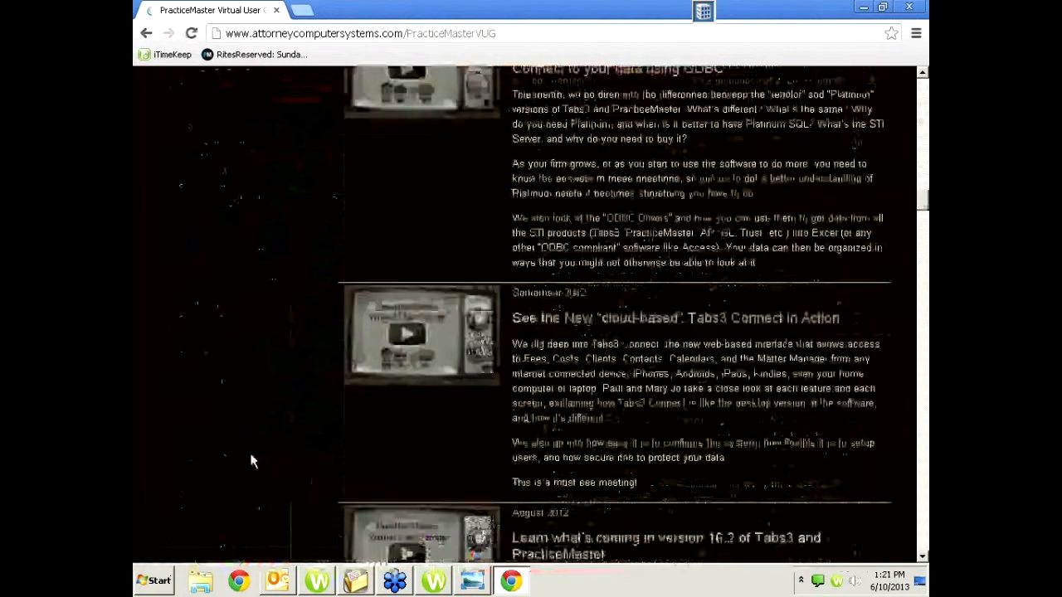
{"action": "scroll", "coordinate": [247, 455], "scroll_direction": "up", "scroll_amount": 15}
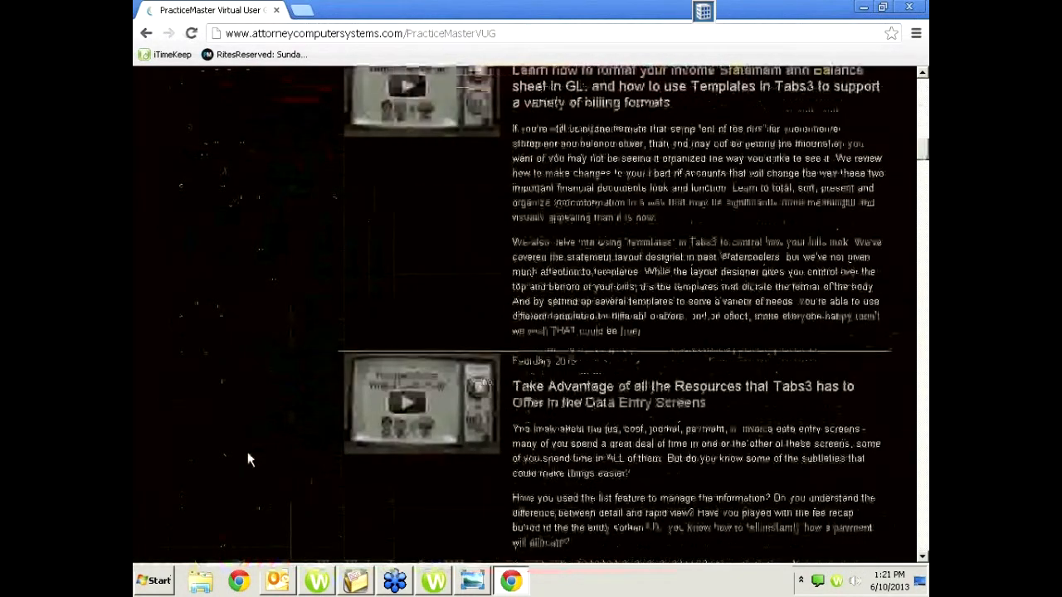
{"action": "scroll", "coordinate": [246, 459], "scroll_direction": "up", "scroll_amount": 10}
{"action": "scroll", "coordinate": [244, 530], "scroll_direction": "down", "scroll_amount": 3}
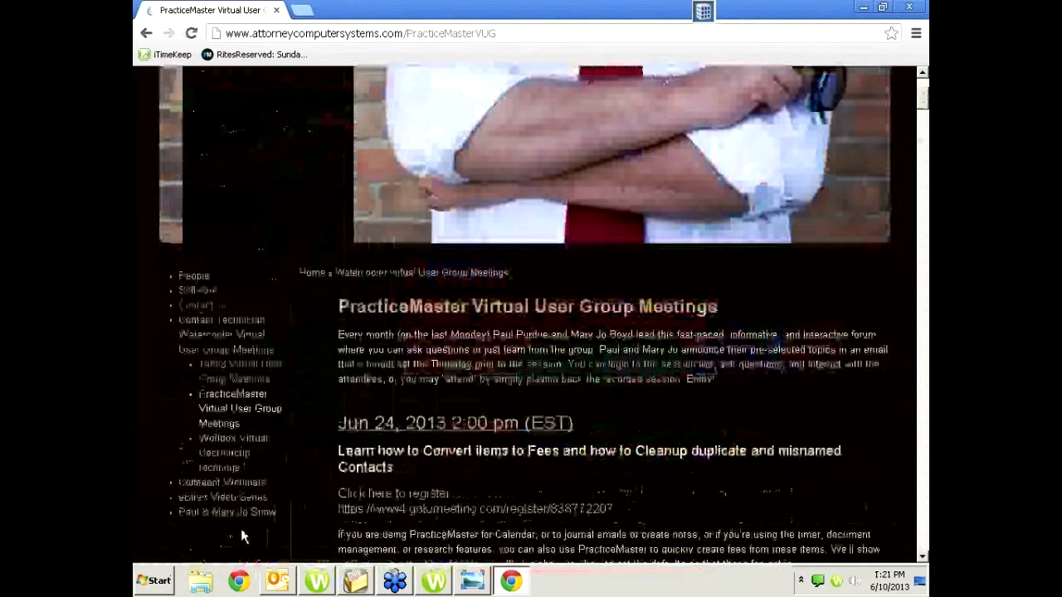
{"action": "left_click", "coordinate": [219, 420]}
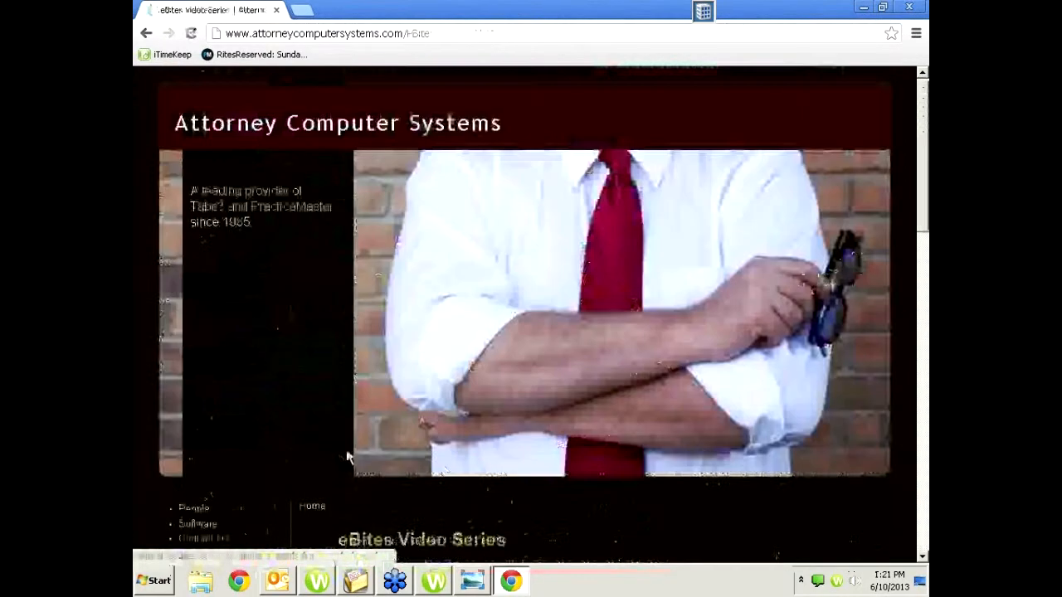
{"action": "scroll", "coordinate": [462, 455], "scroll_direction": "down", "scroll_amount": 3}
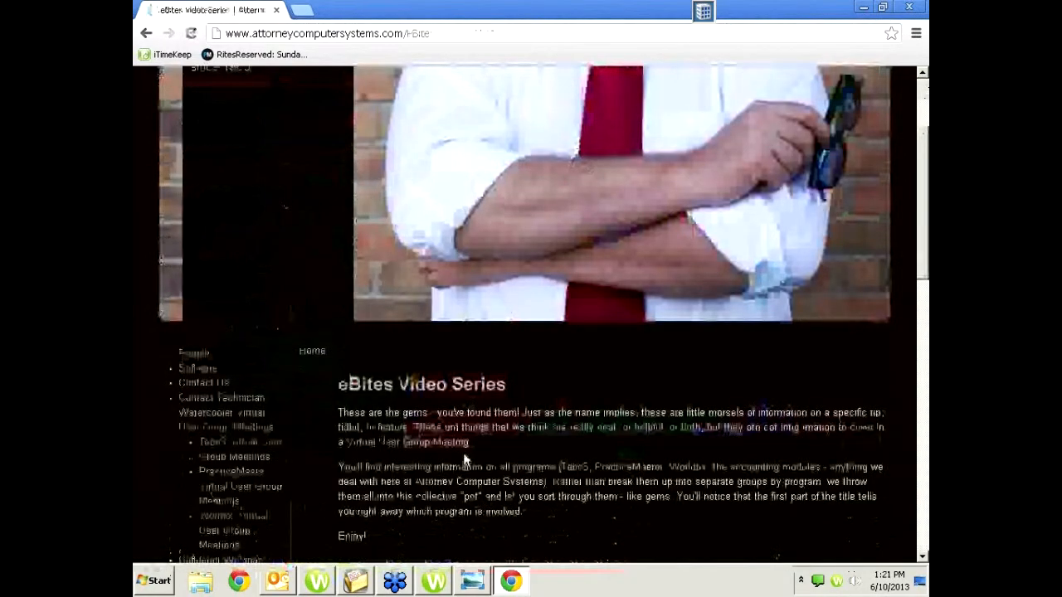
{"action": "scroll", "coordinate": [463, 461], "scroll_direction": "down", "scroll_amount": 7}
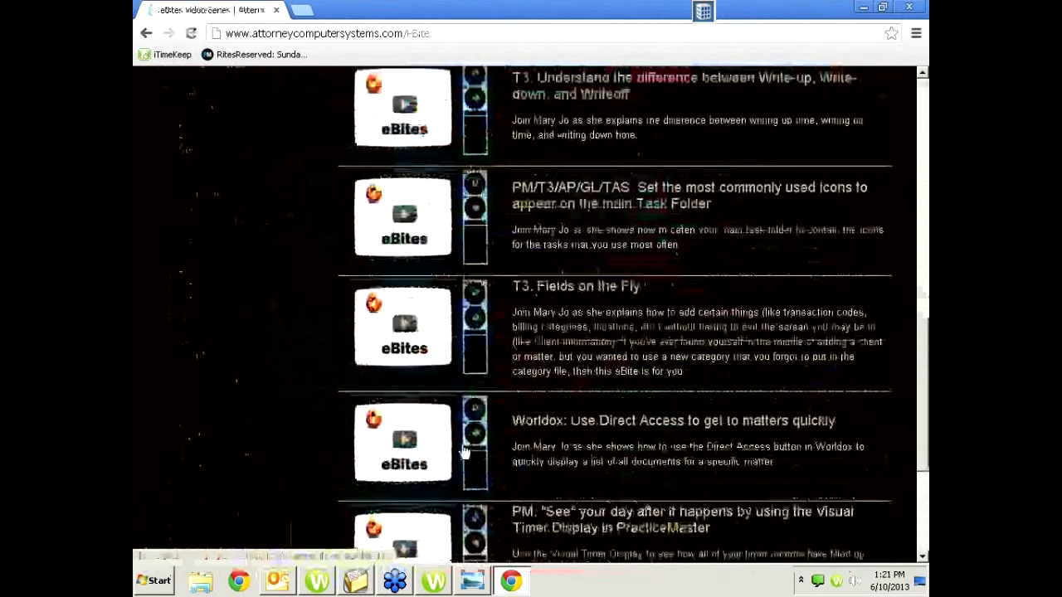